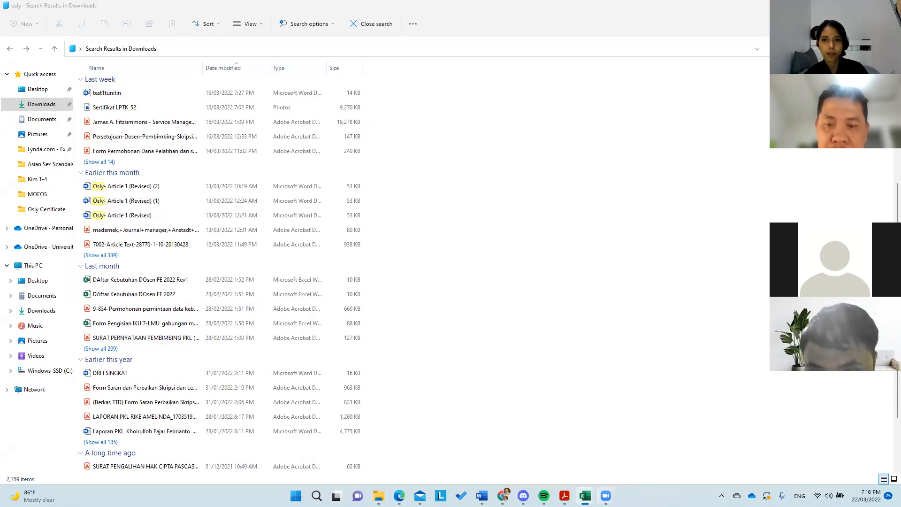
- Switch to Excel and create a new blank workbook
mouse_move(584, 495)
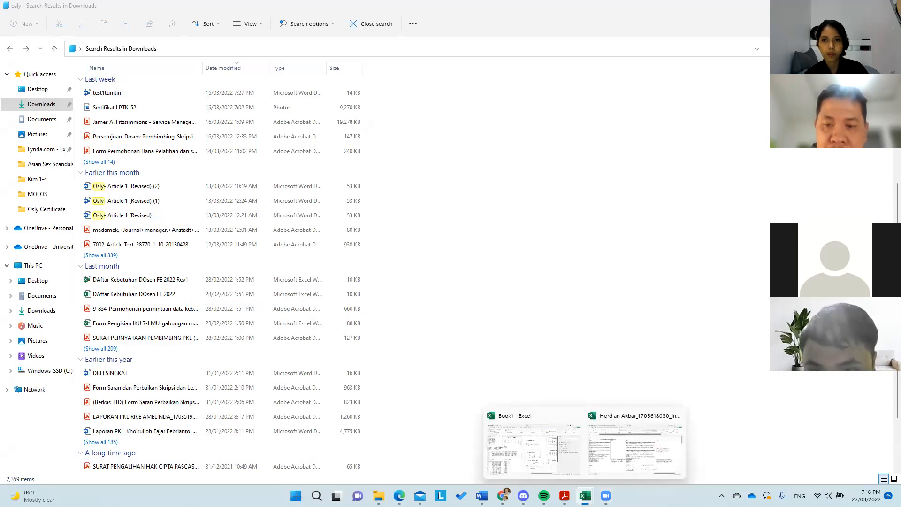
left_click(554, 458)
left_click(16, 27)
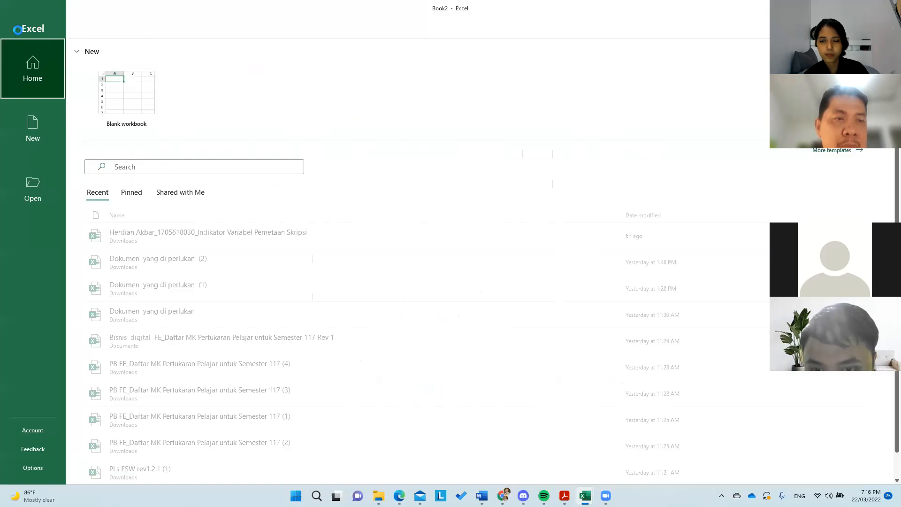
left_click(111, 81)
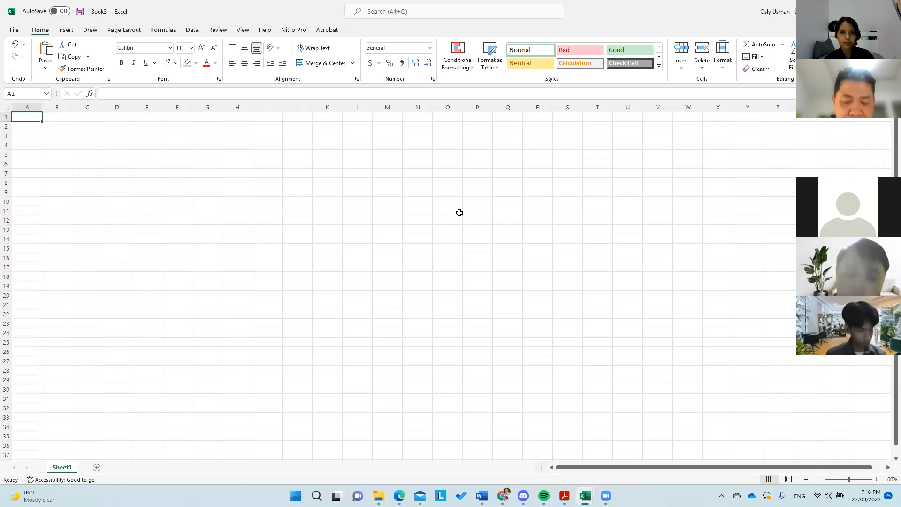
- Enter the column headers X1, X2, X3 and Y in cells A1 to D1
type("S")
key("BackSpace")
type("X1")
key("Tab")
type("X")
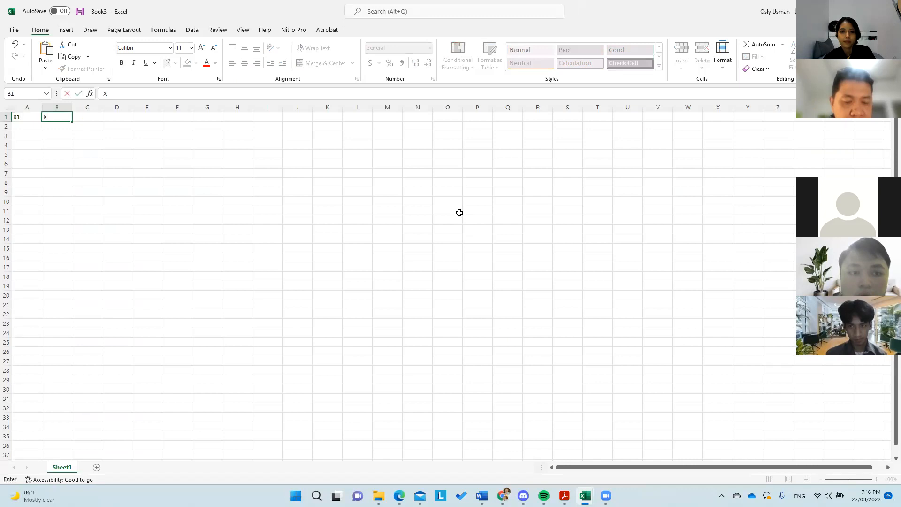
type("2")
key("Tab")
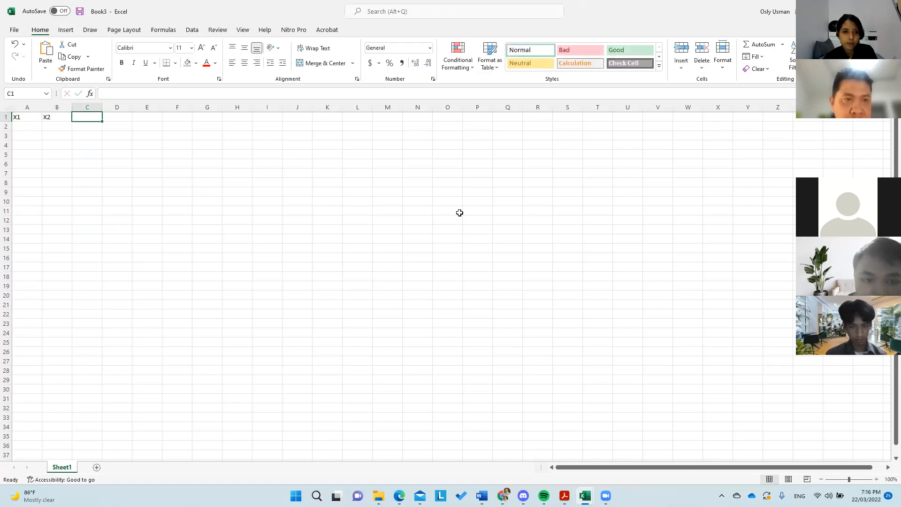
type("X3")
key("Tab")
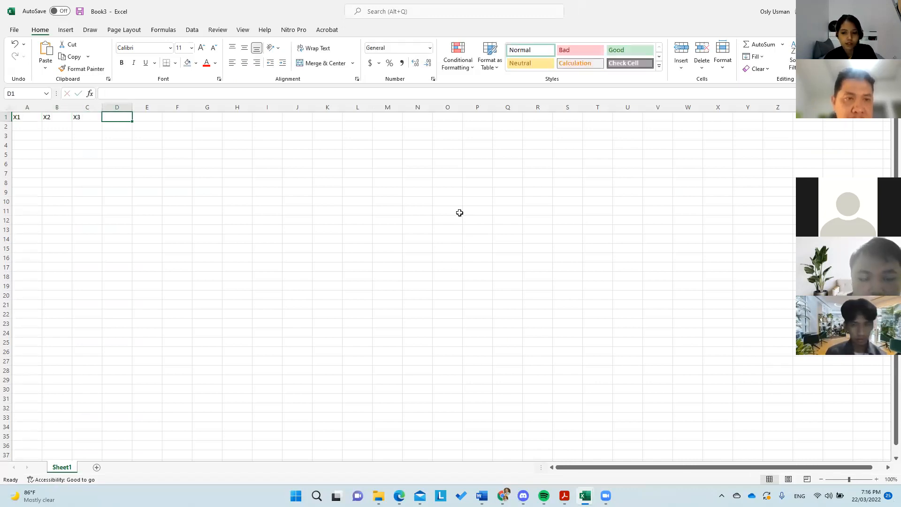
type("Y")
key("Return")
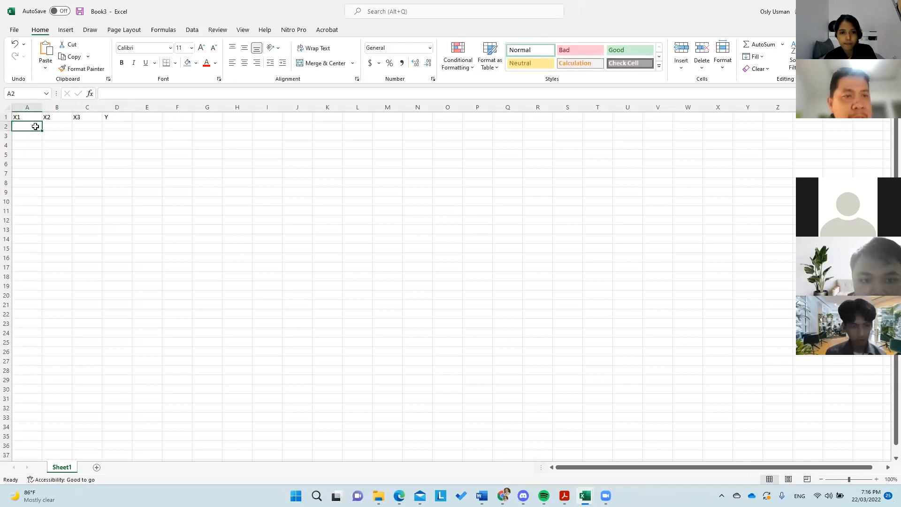
- Enter =RANDBETWEEN(1,5) in A2 and fill the formula through the range A2:D30
type("=")
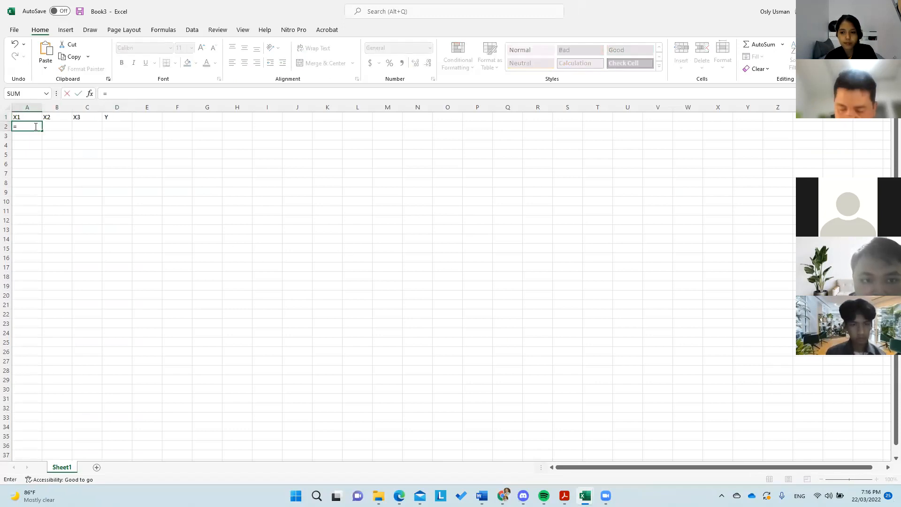
type("rand")
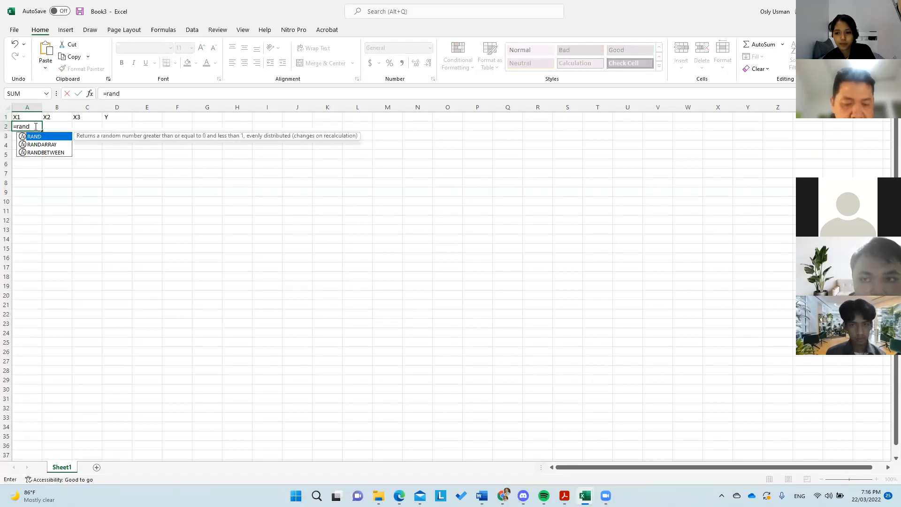
type("between")
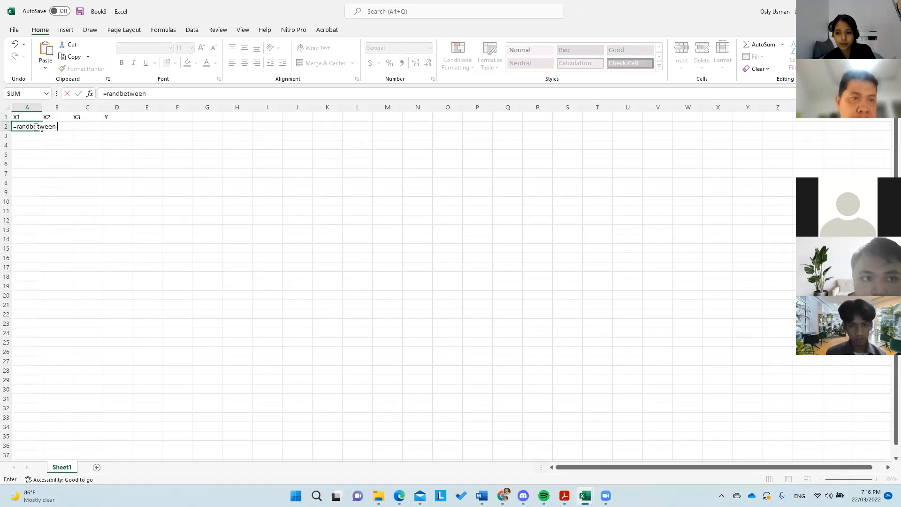
type("(1,5)")
key("Return")
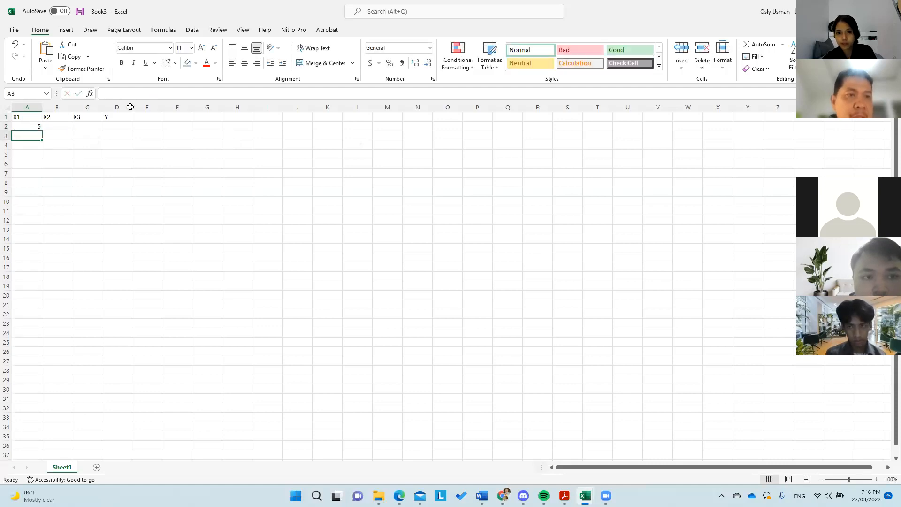
left_click(39, 127)
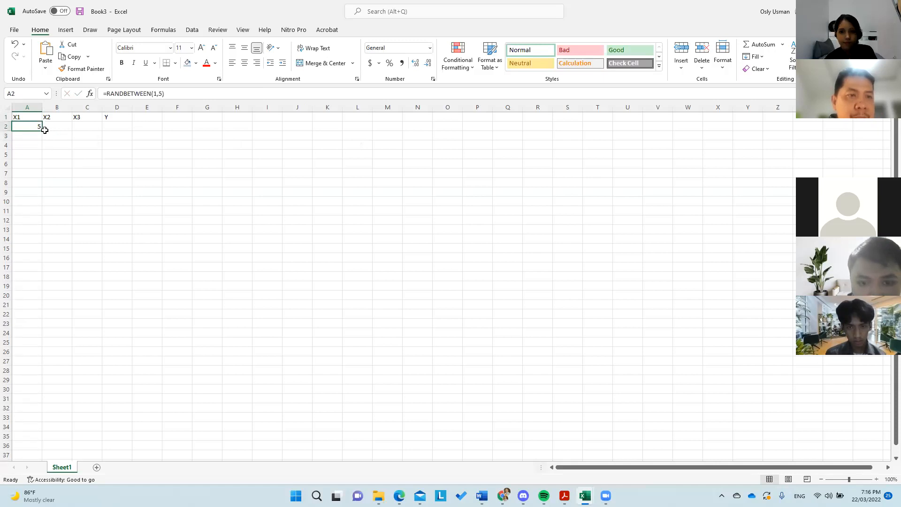
left_click_drag(42, 131, 56, 396)
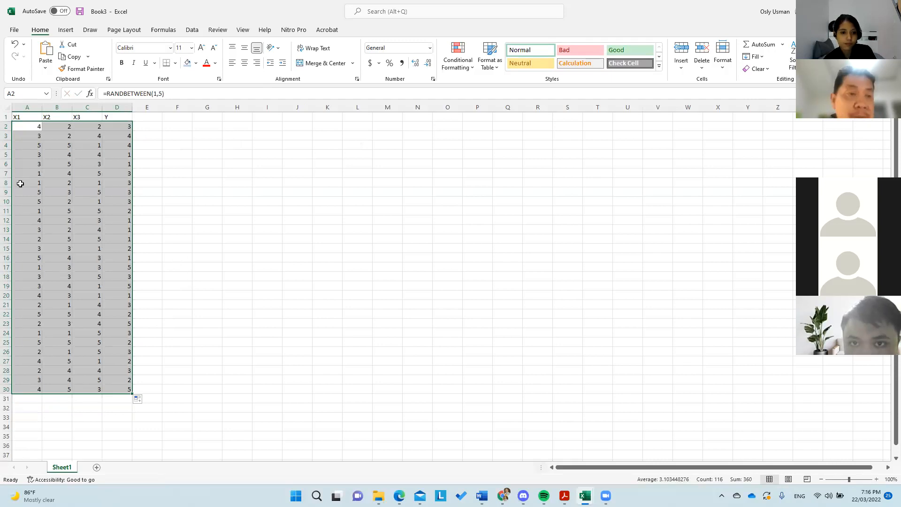
- Copy all of Sheet1 and paste it as values at A1 of a new sheet
left_click(8, 107)
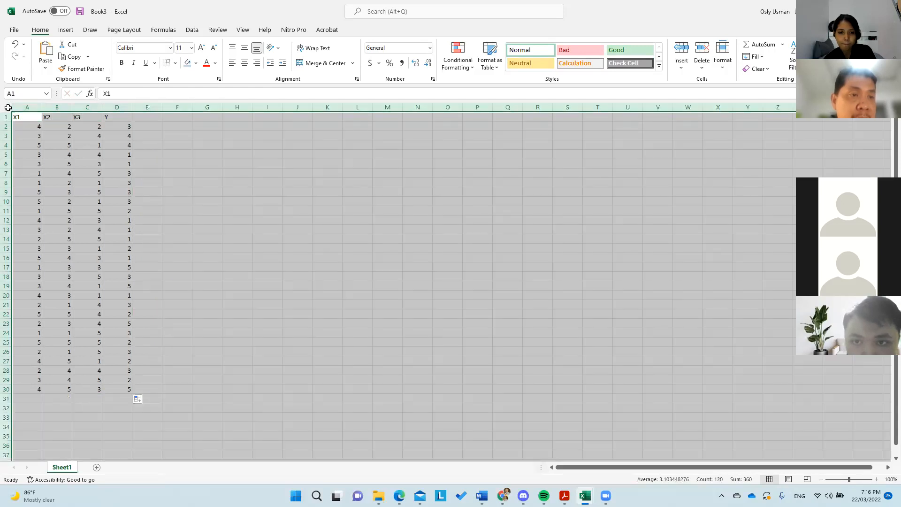
left_click(287, 201)
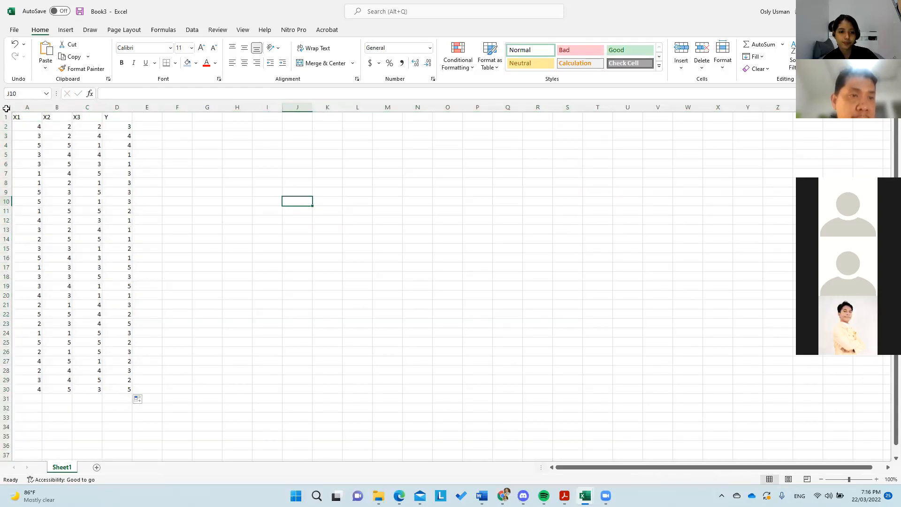
left_click(7, 109)
key("ctrl+c")
left_click(96, 467)
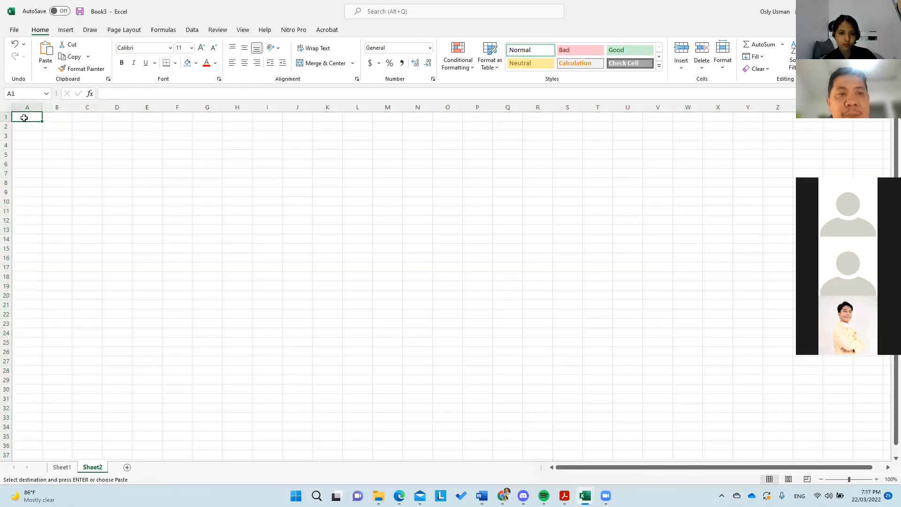
right_click(24, 118)
left_click(61, 164)
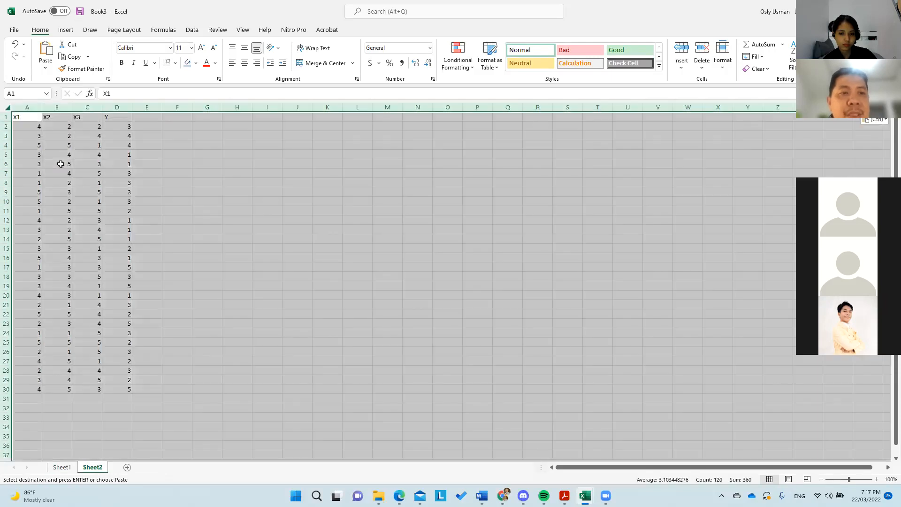
left_click(199, 164)
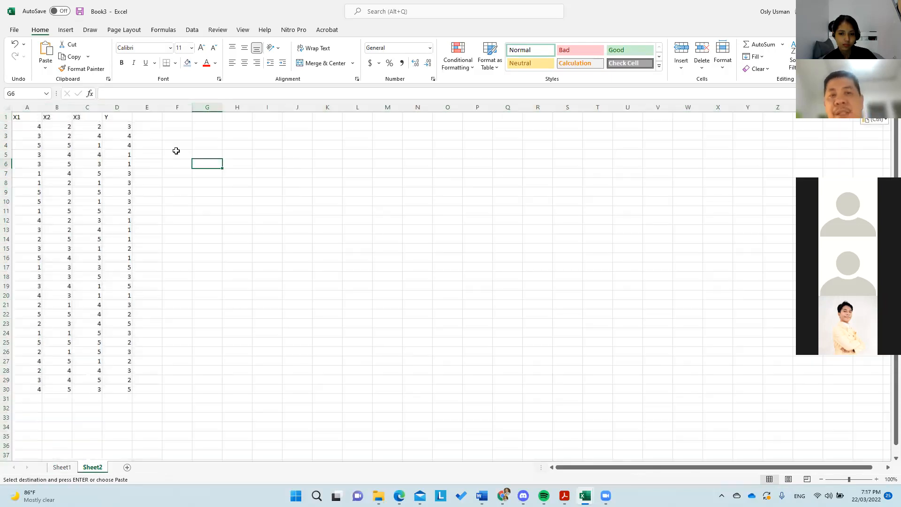
- Inspect the content of cell B3 to check whether it holds a fixed value instead of a formula
left_click(83, 139)
left_click(48, 134)
double_click(48, 134)
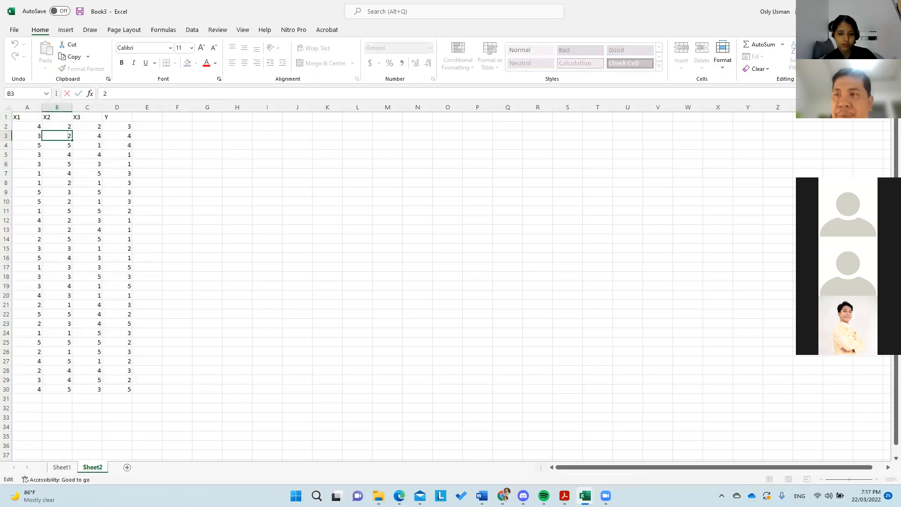
- Minimize all open windows to reach the desktop
left_click(846, 8)
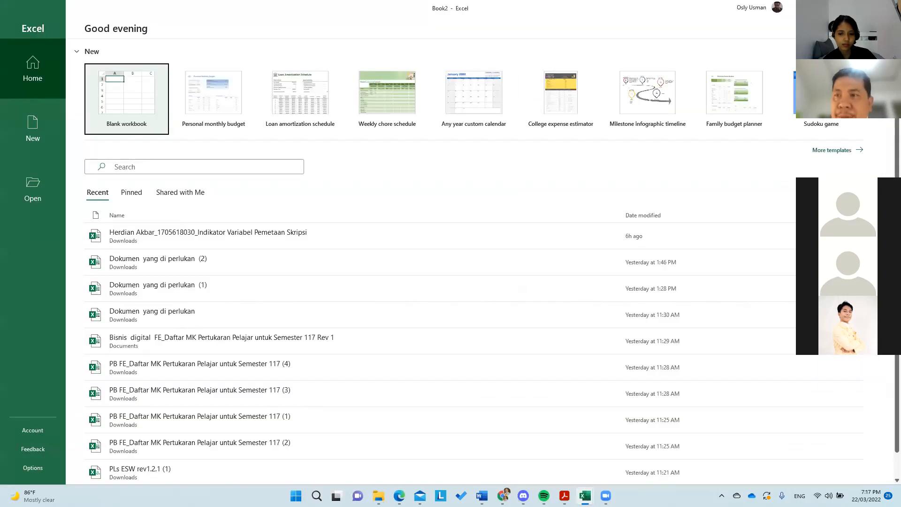
left_click(846, 8)
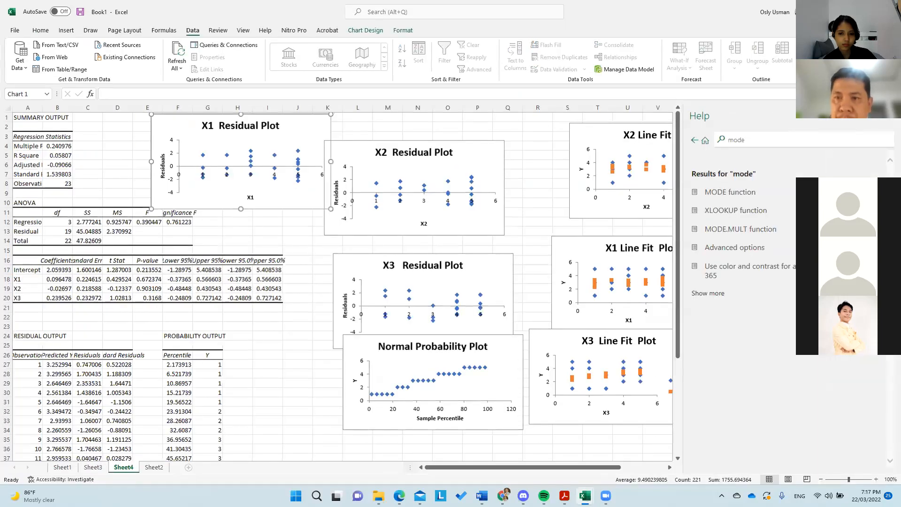
left_click(846, 8)
left_click(845, 7)
left_click(846, 7)
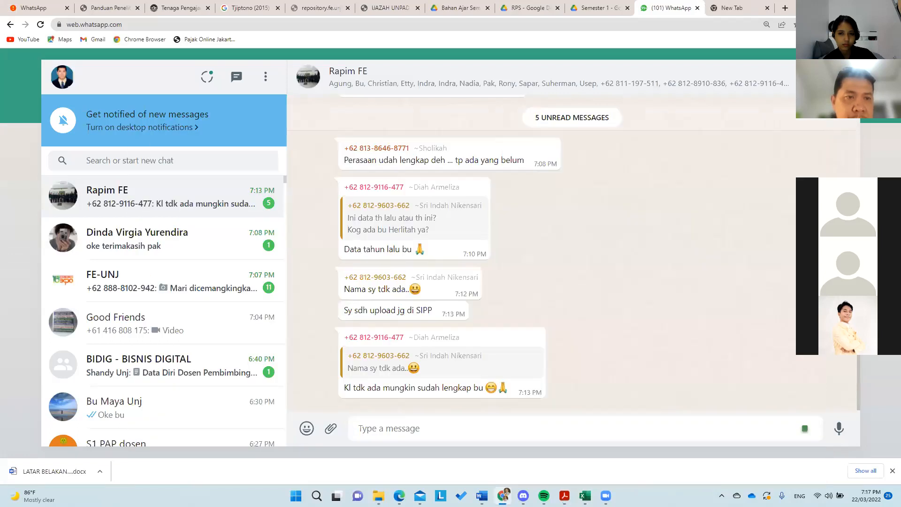
left_click(846, 7)
left_click(846, 7)
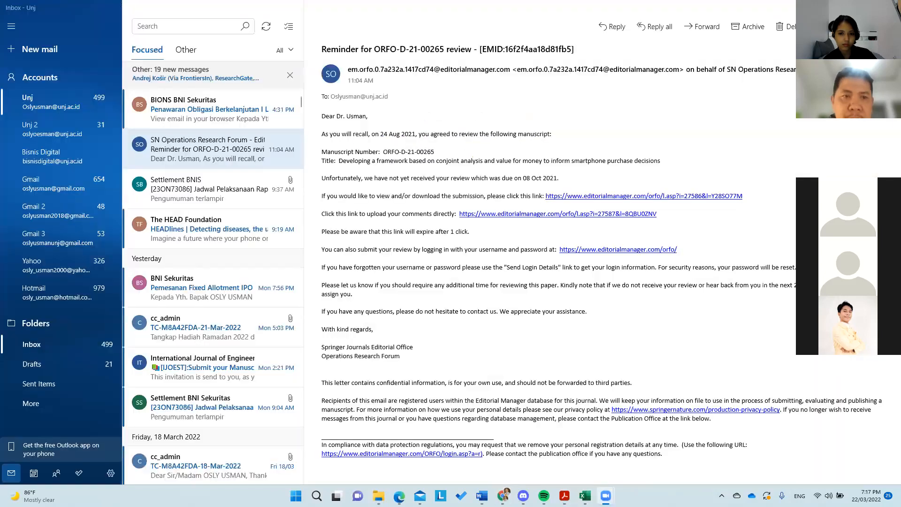
left_click(846, 7)
left_click(846, 7)
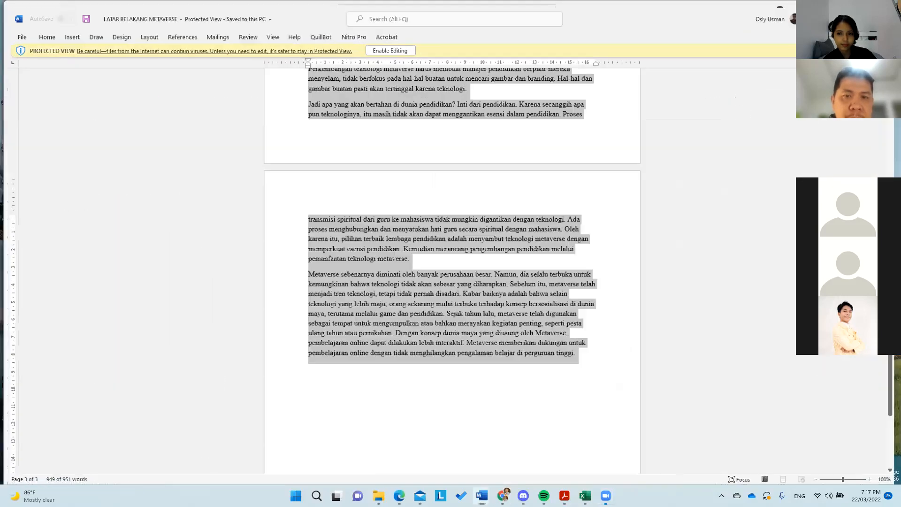
left_click(846, 7)
left_click(846, 7)
left_click(846, 7)
left_click(846, 7)
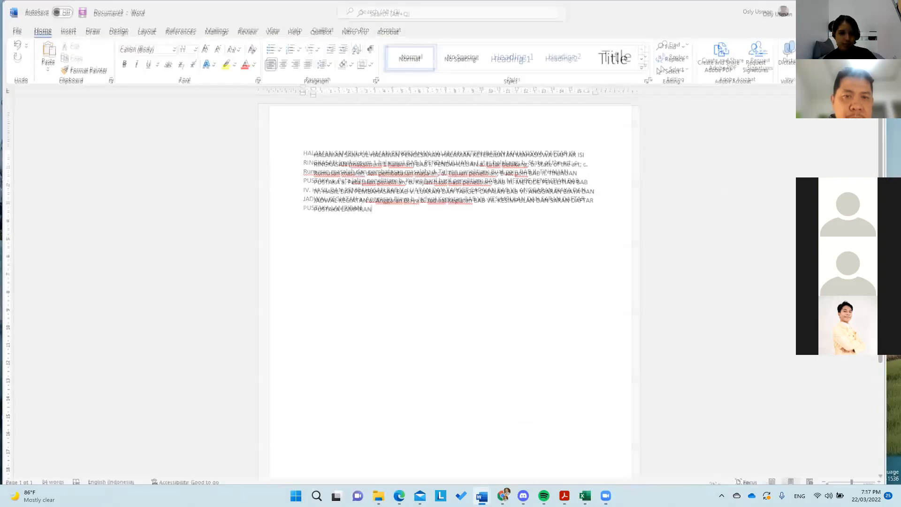
left_click(846, 7)
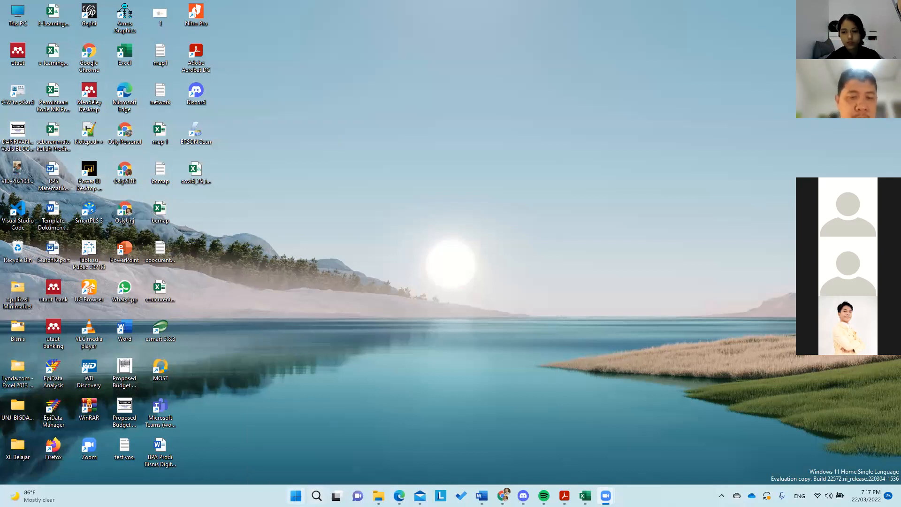
- Find and launch IBM SPSS Statistics 23, and dismiss its welcome dialog to get an empty dataset
left_click(296, 496)
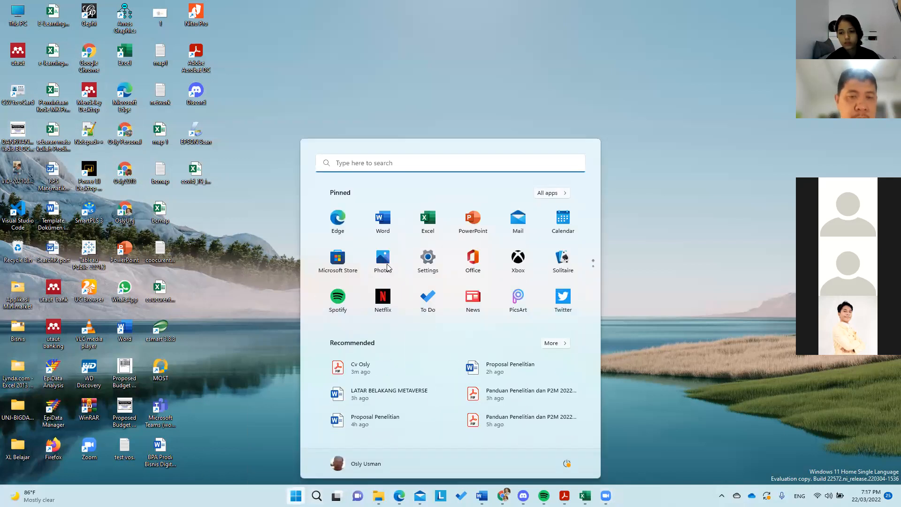
left_click(362, 160)
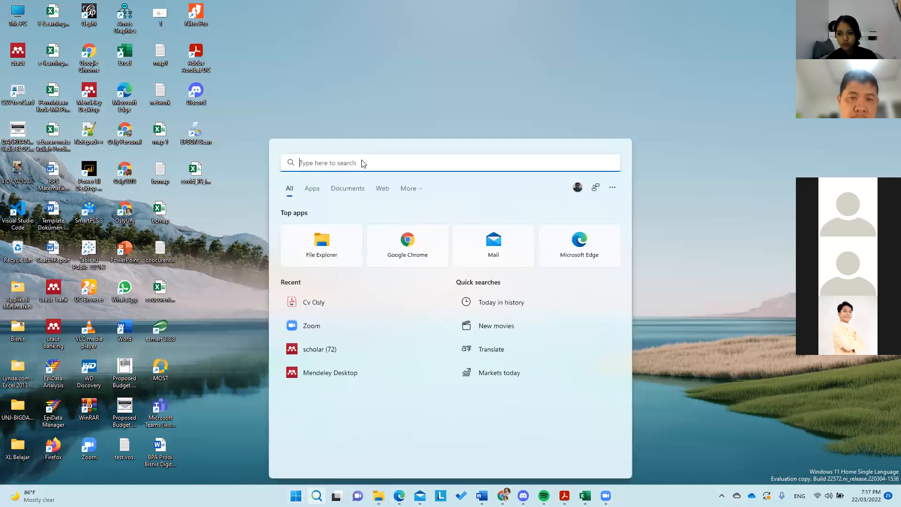
type("sp")
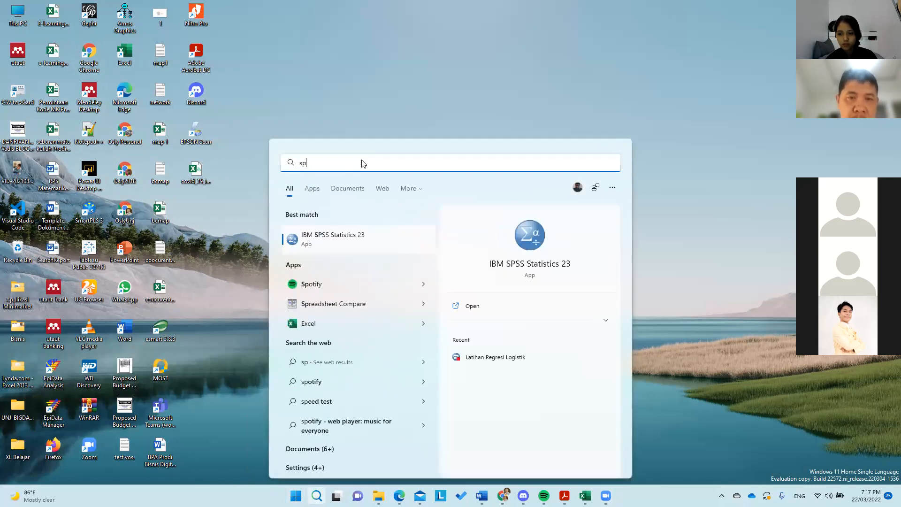
left_click(328, 230)
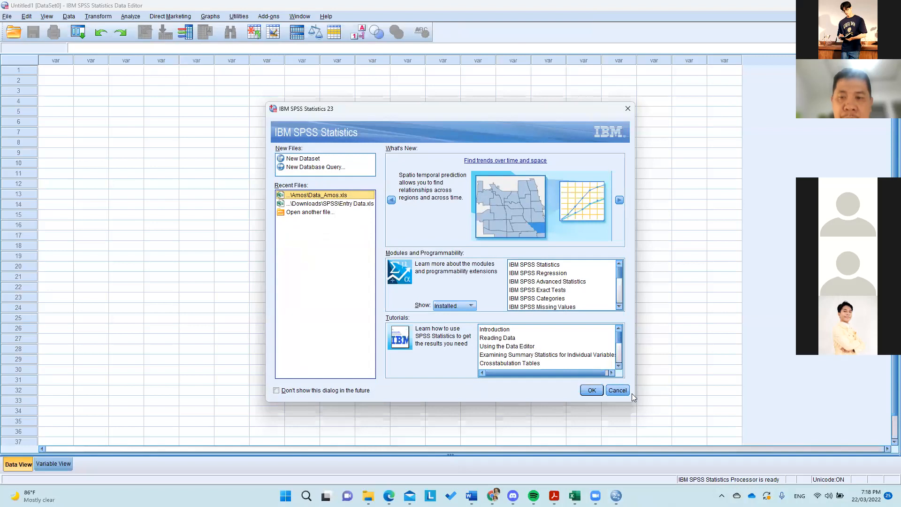
left_click(617, 391)
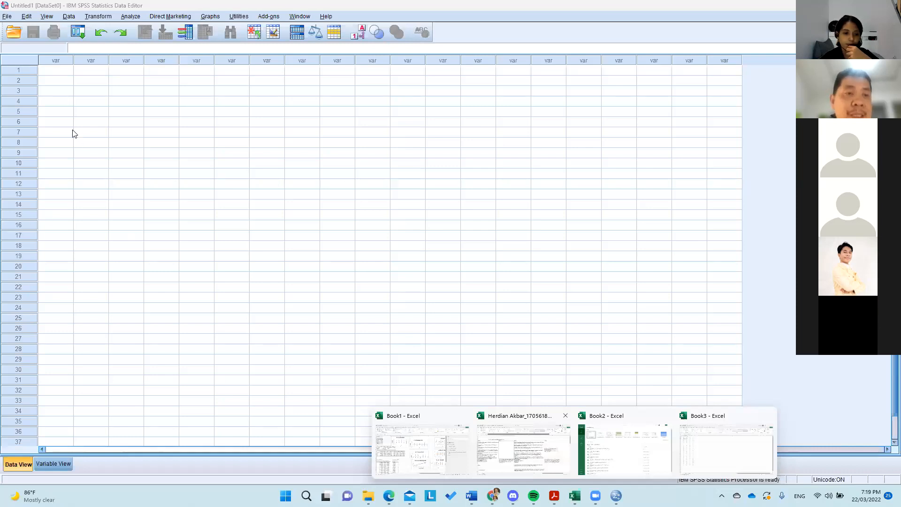
- Switch to the Book3 workbook in Excel and copy the data in A2:D30 of Sheet2 without the headers
left_click(747, 454)
left_click(41, 127)
left_click_drag(42, 128, 129, 209)
left_click(206, 173)
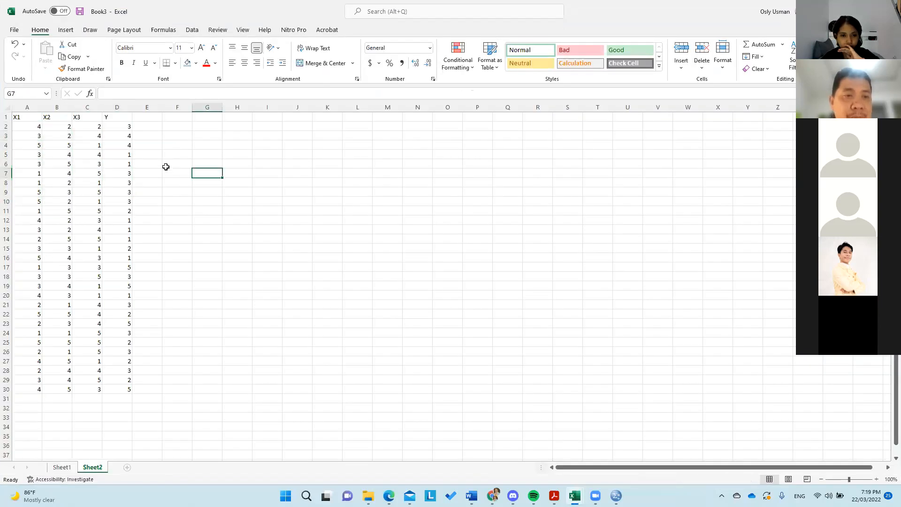
left_click_drag(22, 126, 121, 390)
key("ctrl+c")
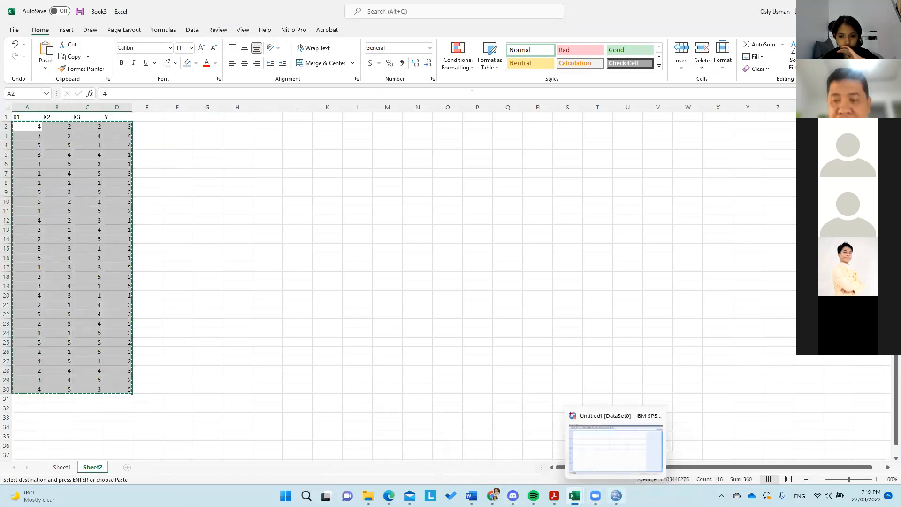
- Switch to the SPSS Data Editor and paste the copied data starting at row 1 of the first variable column
left_click(615, 496)
left_click(50, 71)
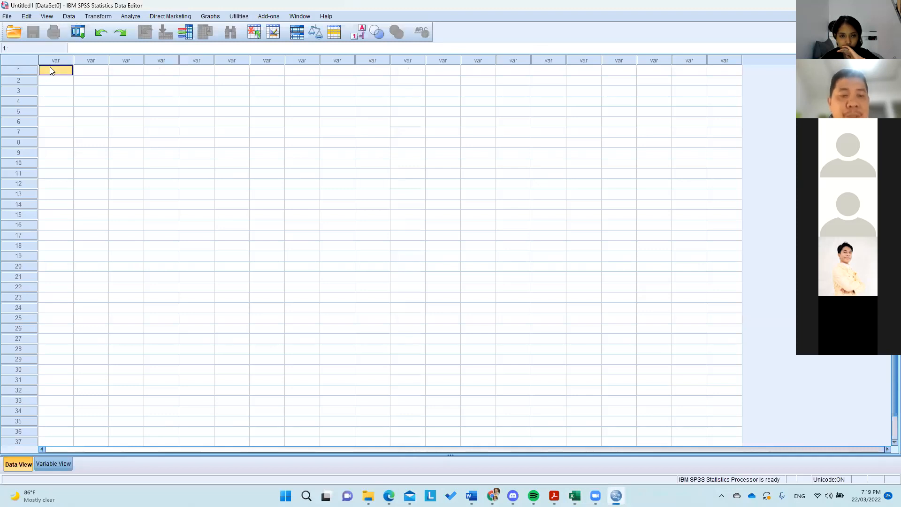
key("ctrl+v")
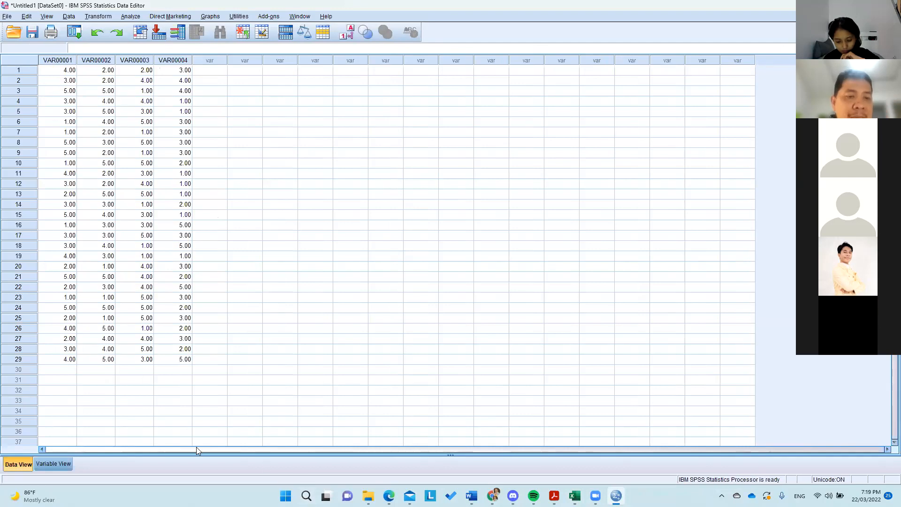
- Rename the four variables in Variable View as X1, X2, X3 and Y
left_click(53, 464)
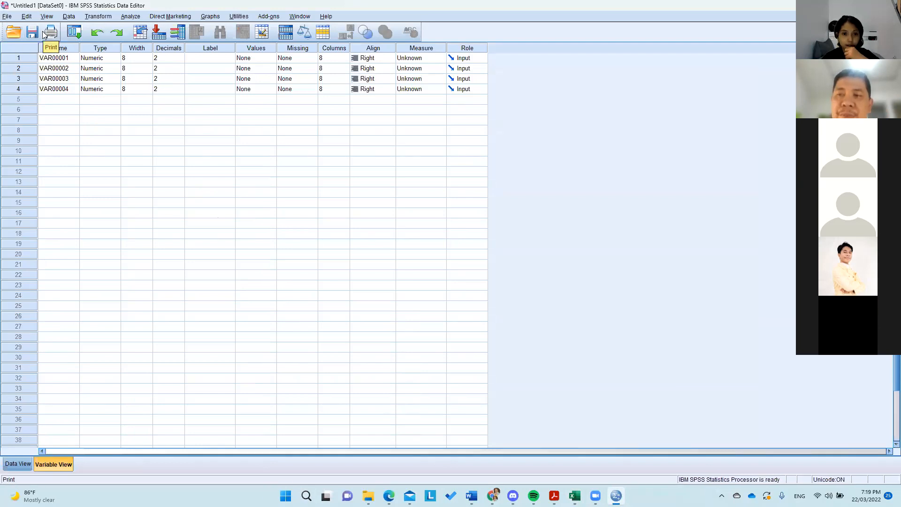
left_click(65, 60)
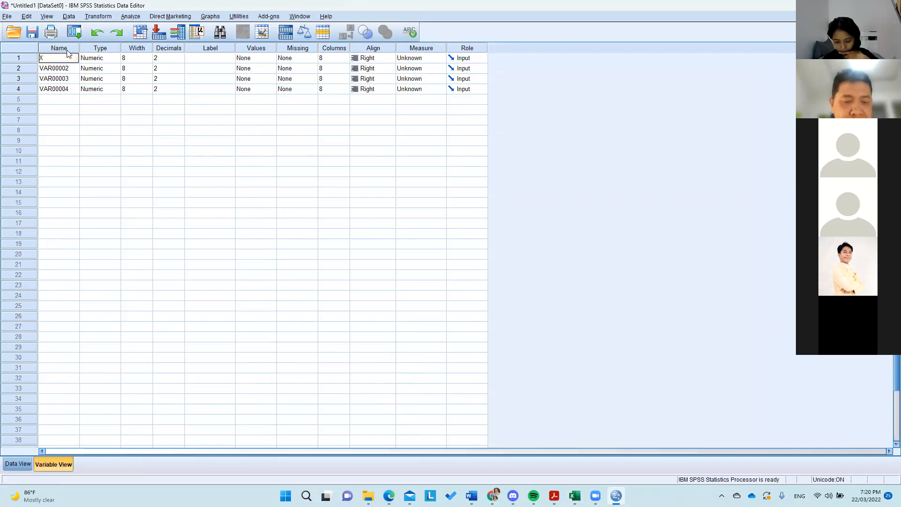
key("Return")
type("X2")
key("Return")
type("X")
key("Return")
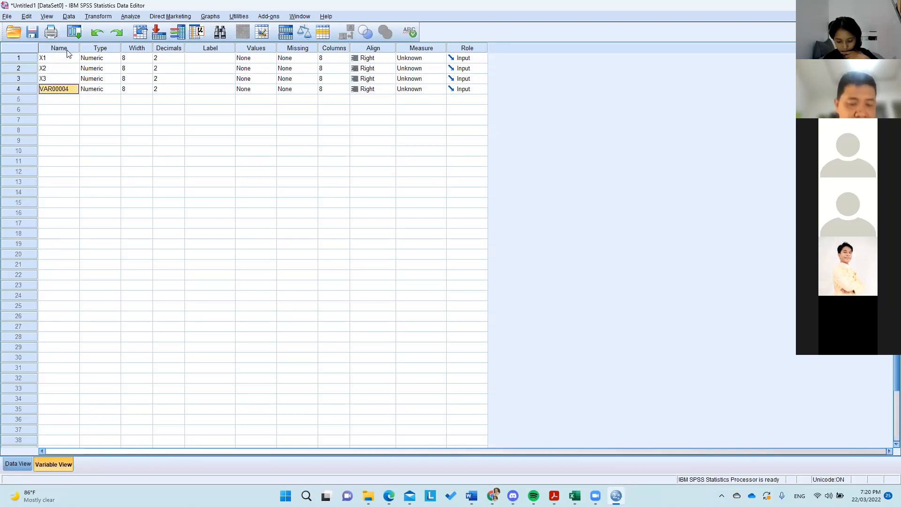
type("Y")
key("Return")
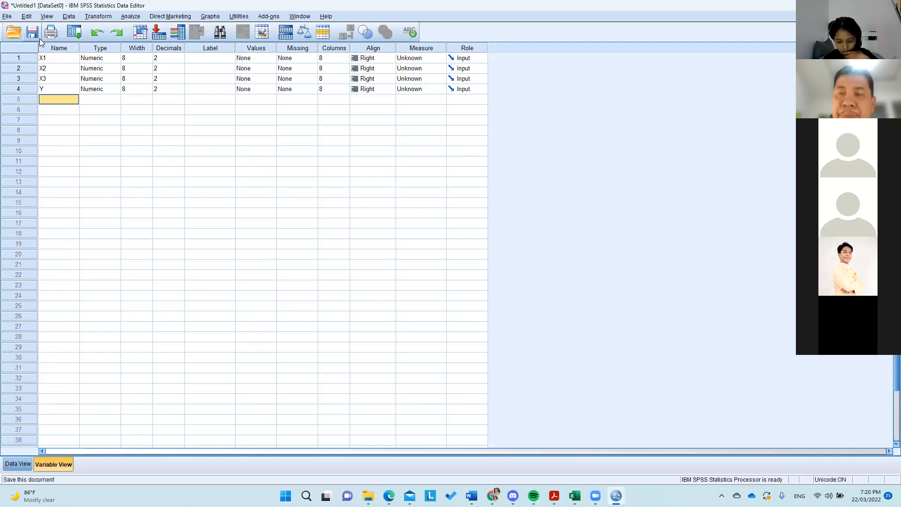
- Review the variable type settings of X1 and keep the Numeric type
left_click(114, 60)
left_click(115, 59)
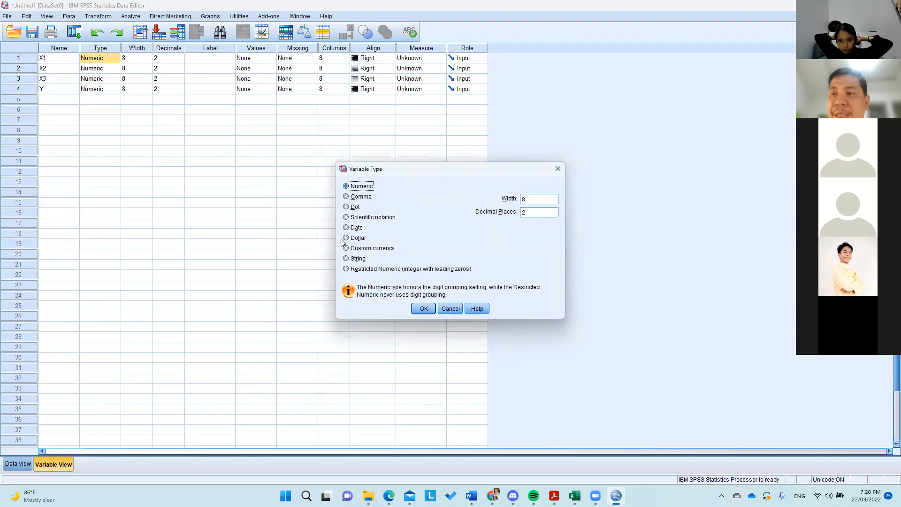
left_click(423, 308)
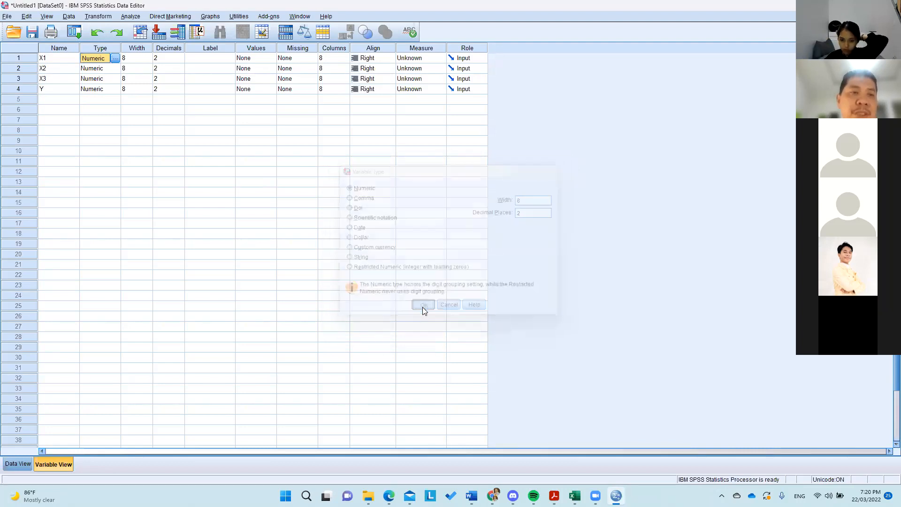
- Set the decimals of X1, X2, X3 and Y to 0
left_click(174, 58)
left_click(180, 56)
left_click(180, 56)
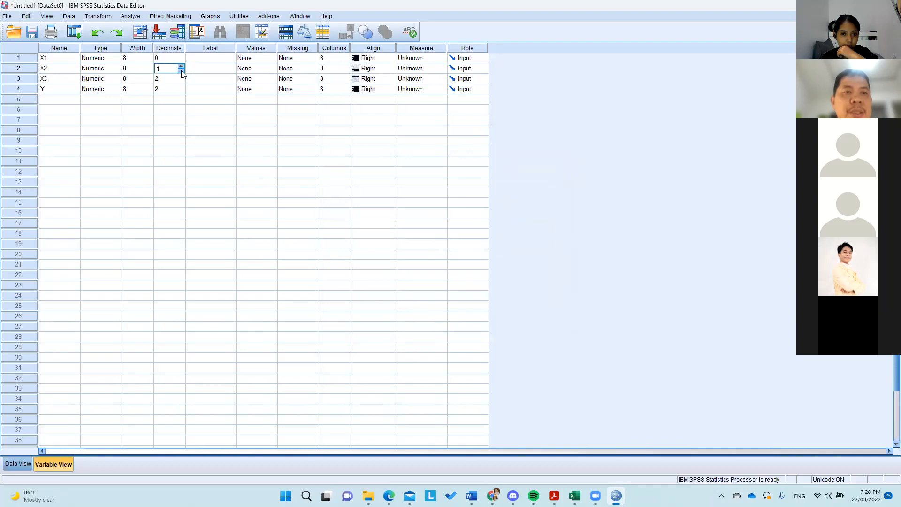
left_click(182, 84)
left_click(181, 93)
left_click(181, 94)
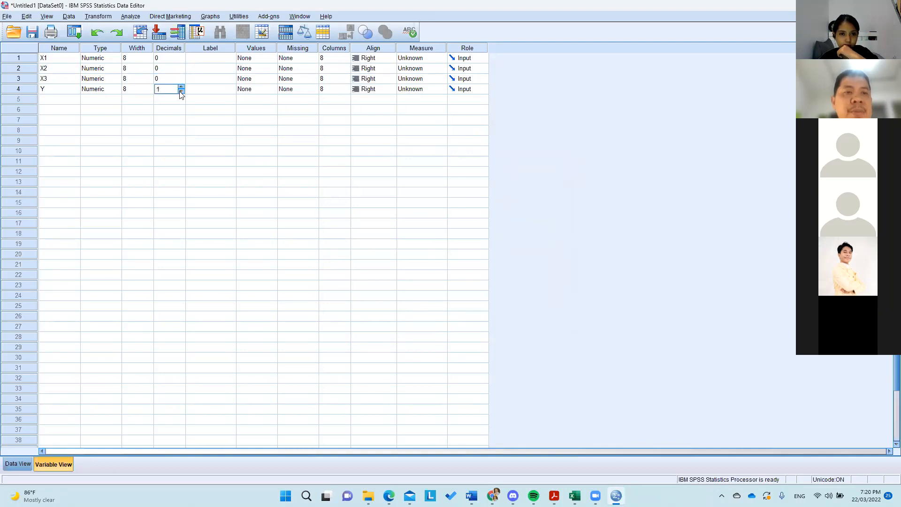
- Enter the labels X1, X2, X3 and Y for the four variables, matching their names
left_click(221, 60)
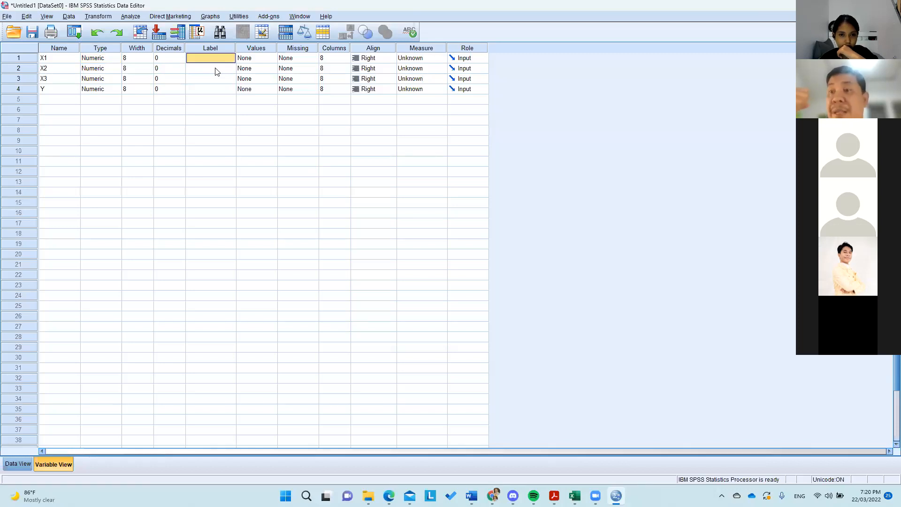
type("X1")
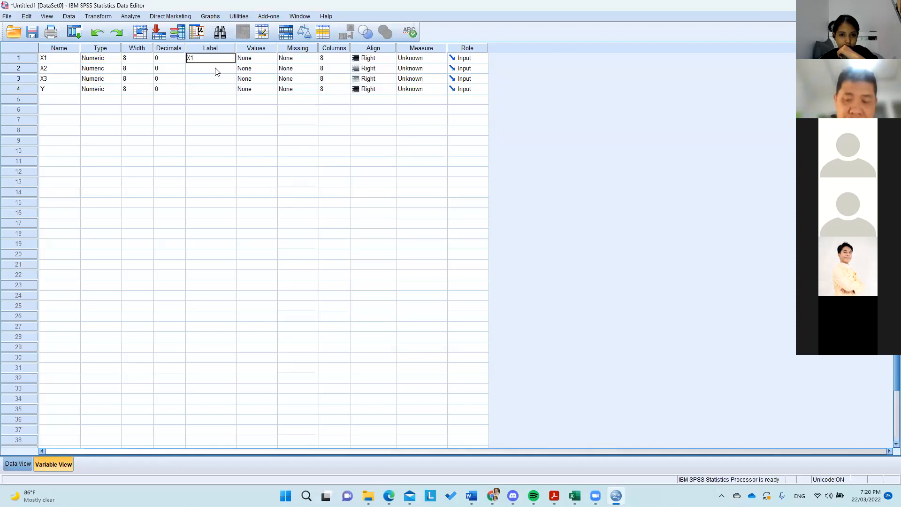
left_click(217, 69)
type("X")
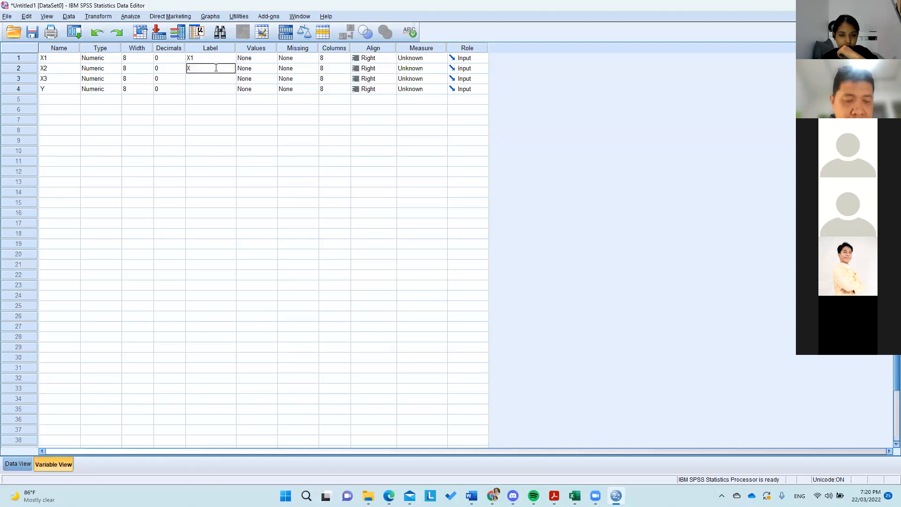
key("Return")
type("X3")
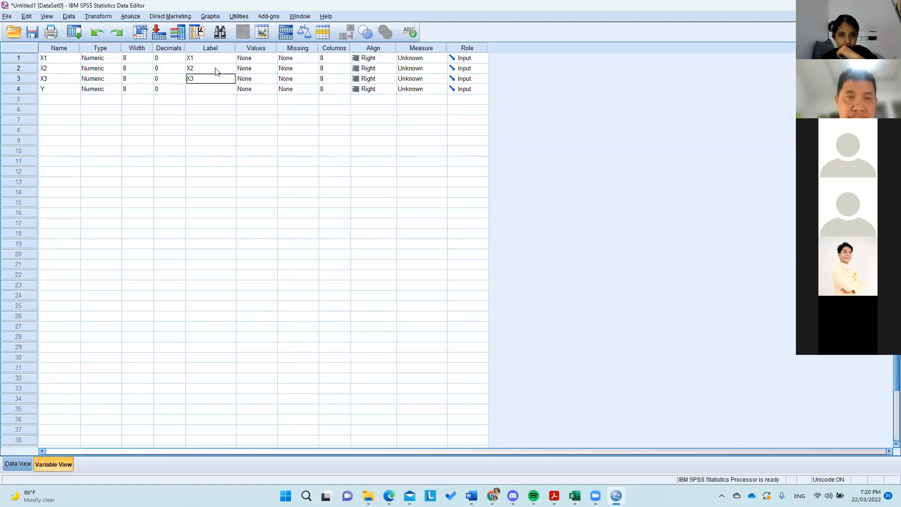
key("Return")
type("Y")
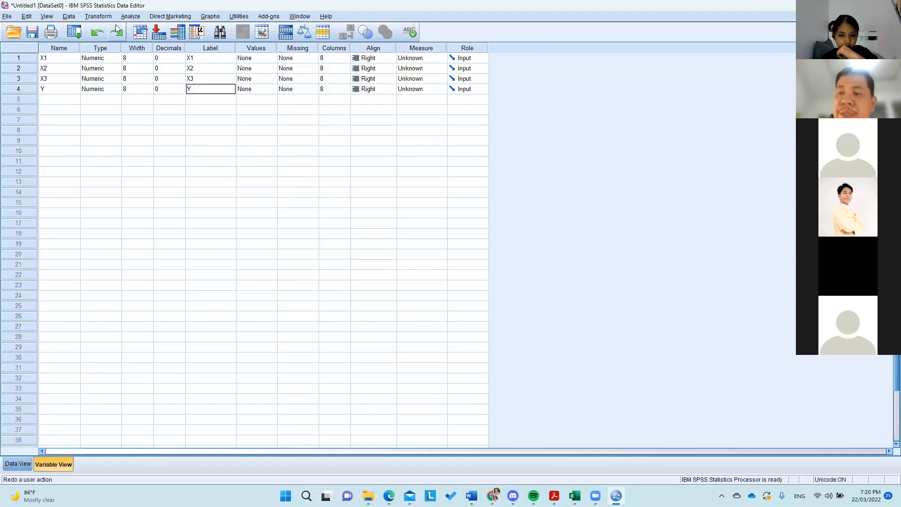
- Open the value labels of X1 and add the label "Sangat tidak setuju" for value 1
left_click(267, 58)
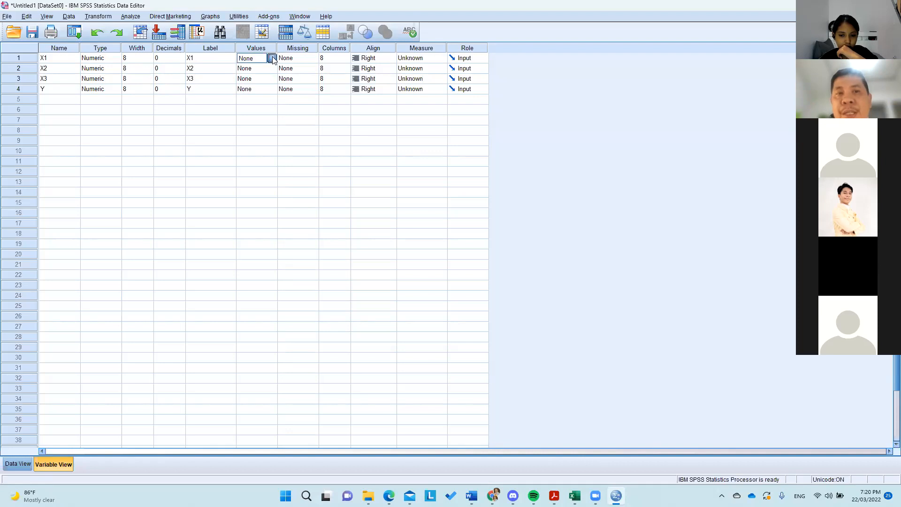
left_click(273, 58)
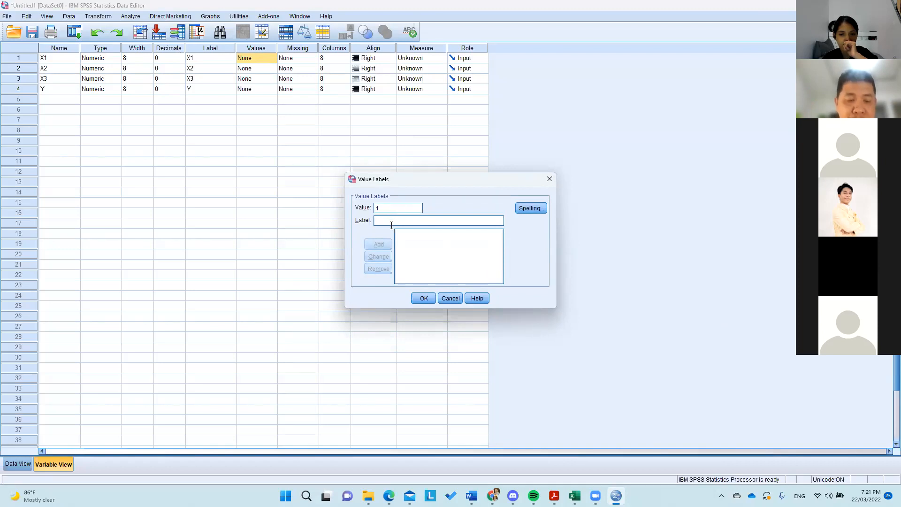
type("S")
type("atn")
key("BackSpace")
key("BackSpace")
type("n")
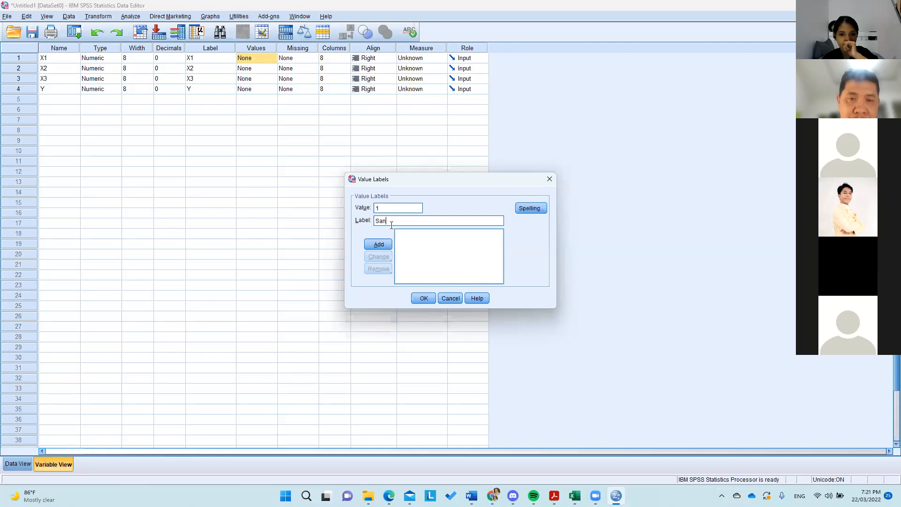
type("gat tid")
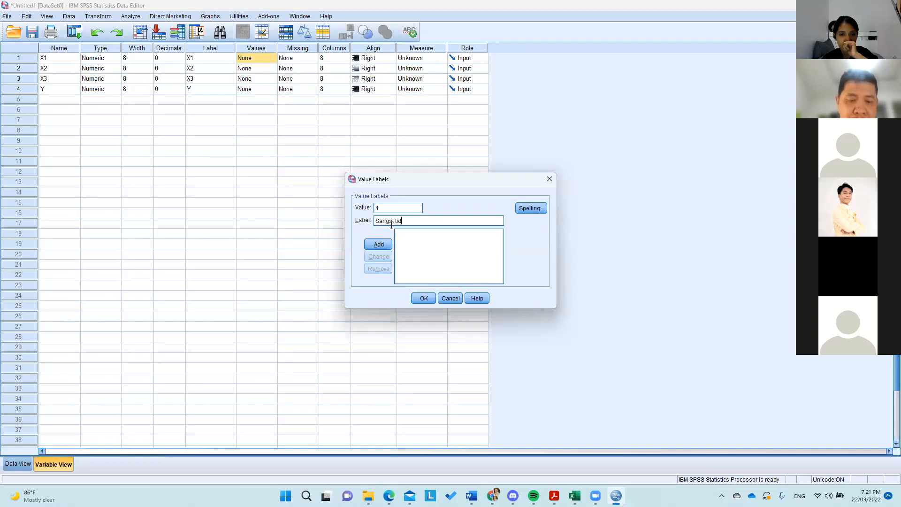
type("ak setuju")
left_click(379, 245)
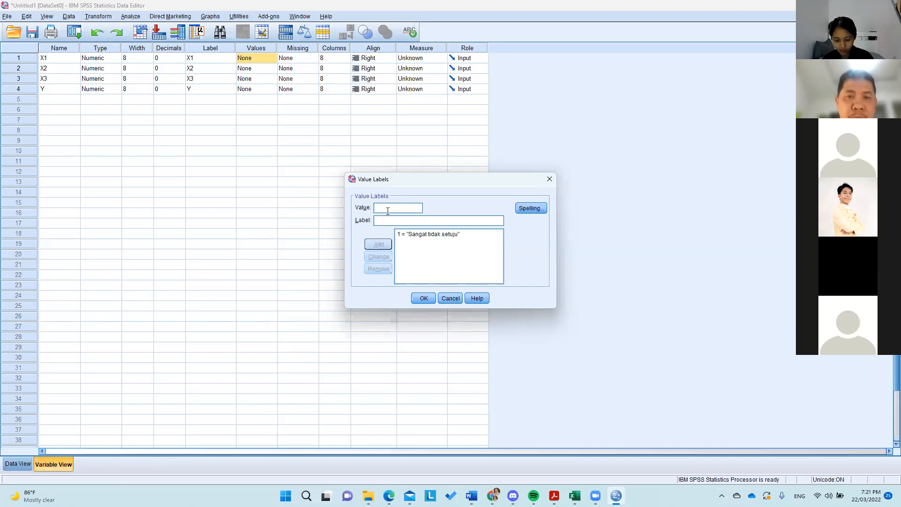
- Add the value labels "setuju" for value 2 and "ragu ragu" for value 3
type("2")
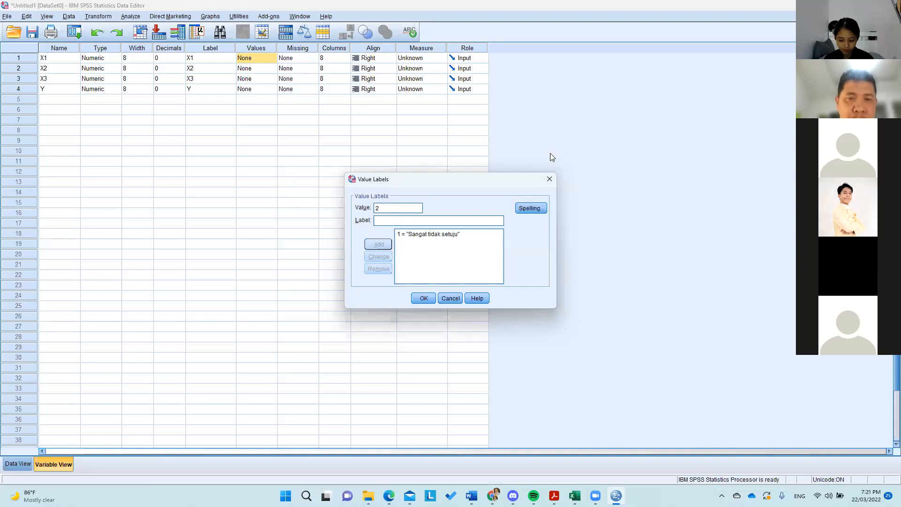
left_click(386, 220)
type("setuju")
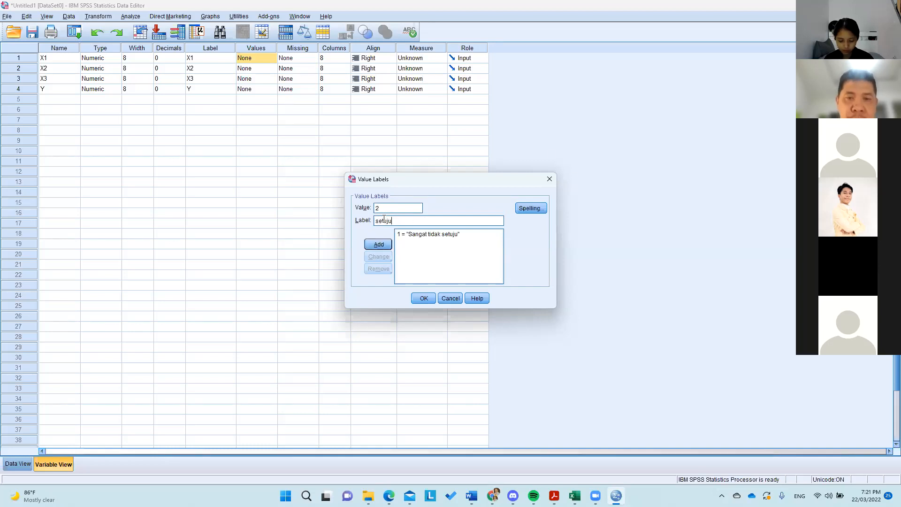
left_click(388, 246)
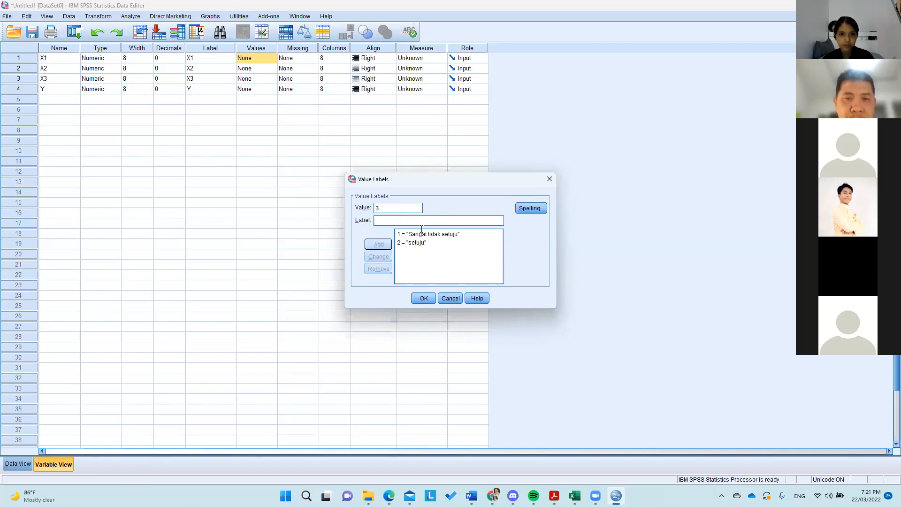
left_click(400, 220)
type("ra")
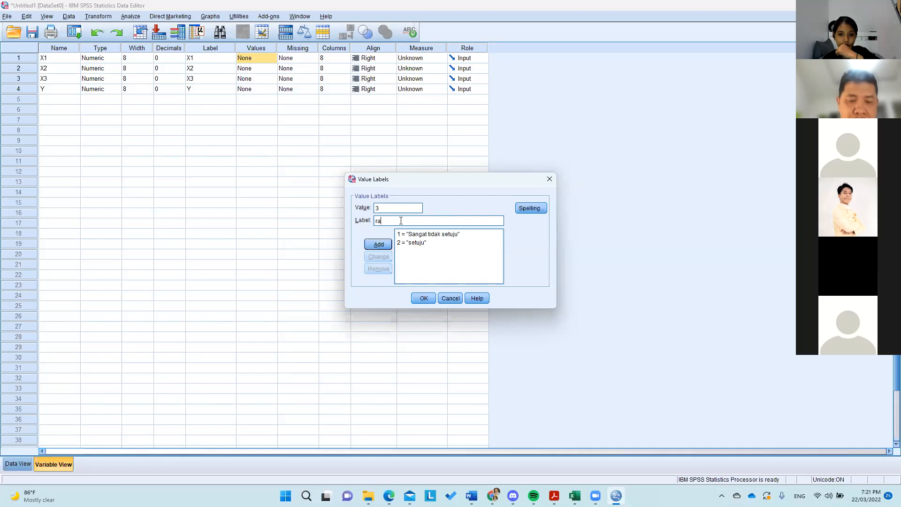
type("gu ragu")
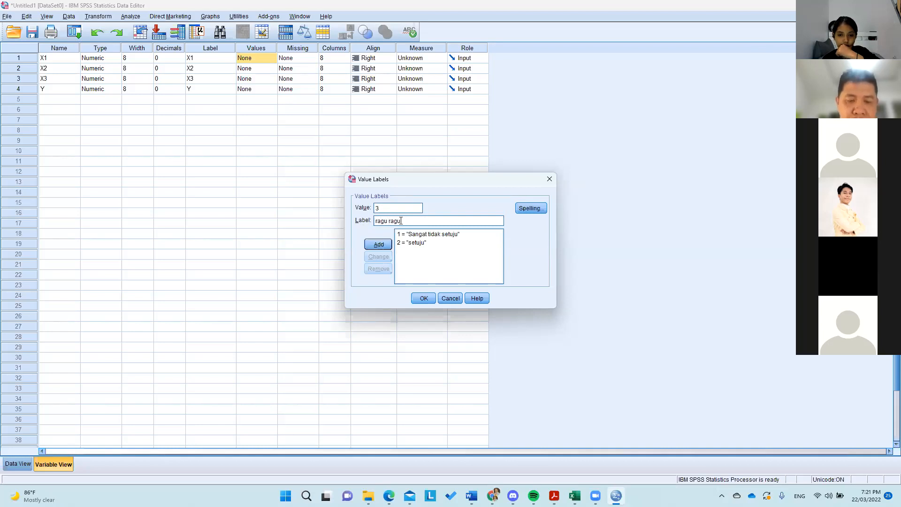
left_click(378, 244)
- Add the value label "setuju" for value 4 and enter 5 as the next value
type("4")
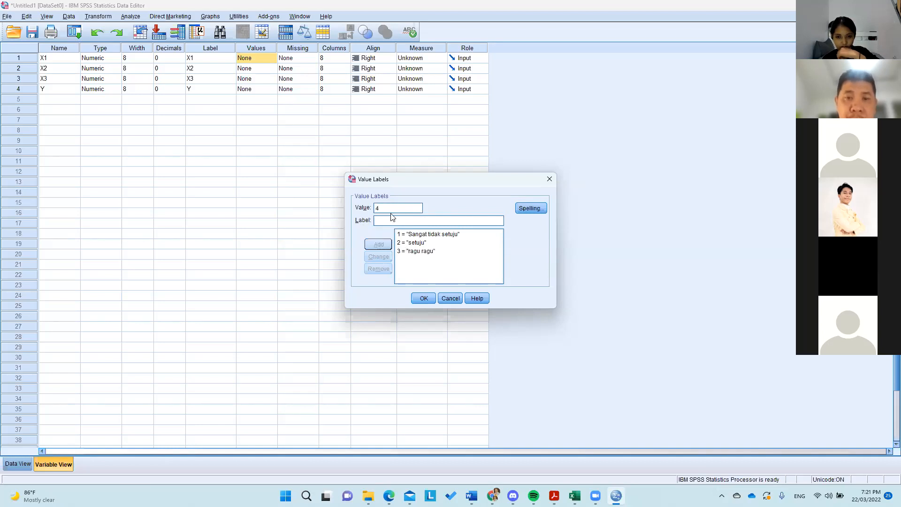
type("se")
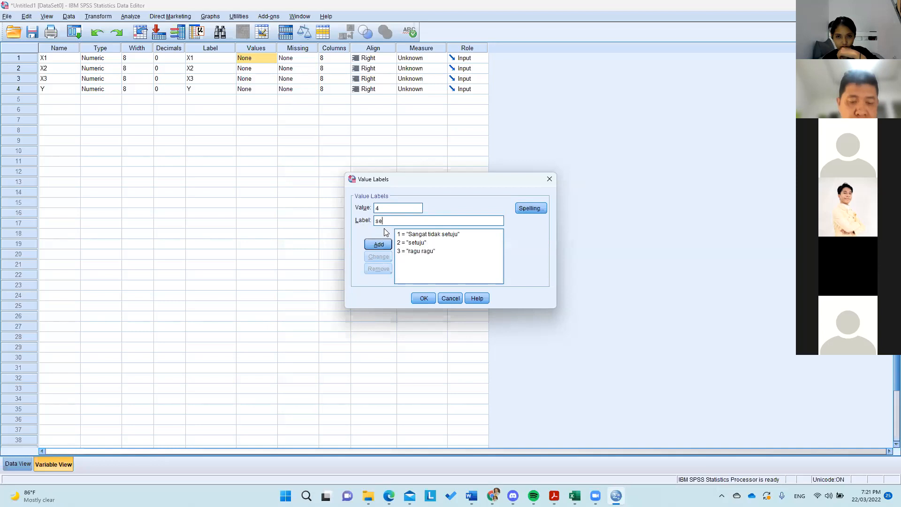
type("tuju")
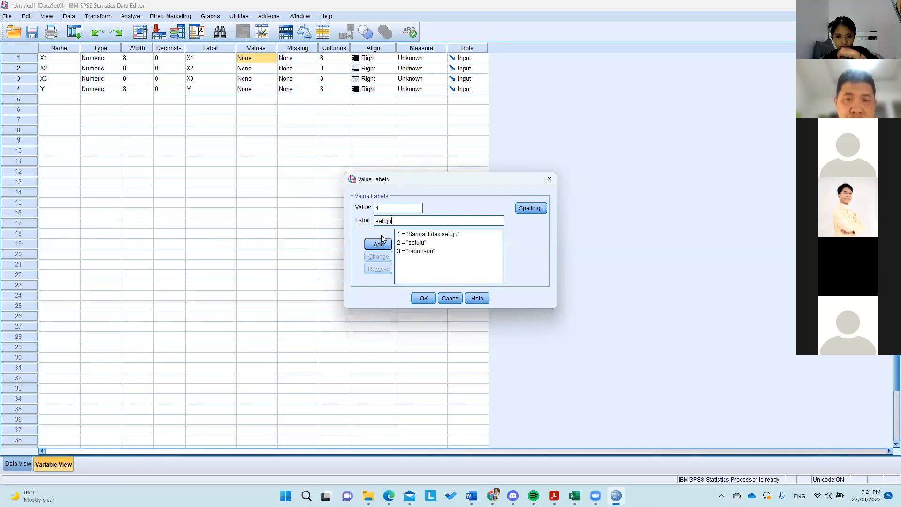
left_click(380, 241)
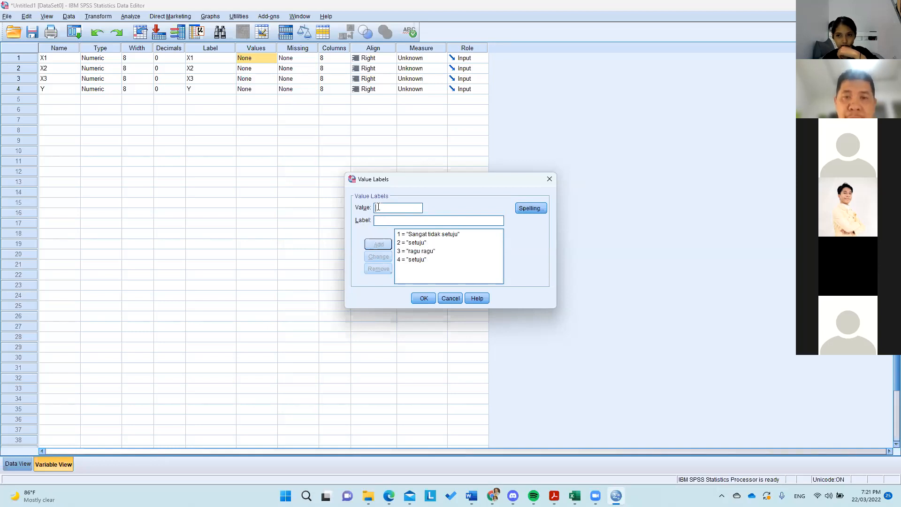
type("5")
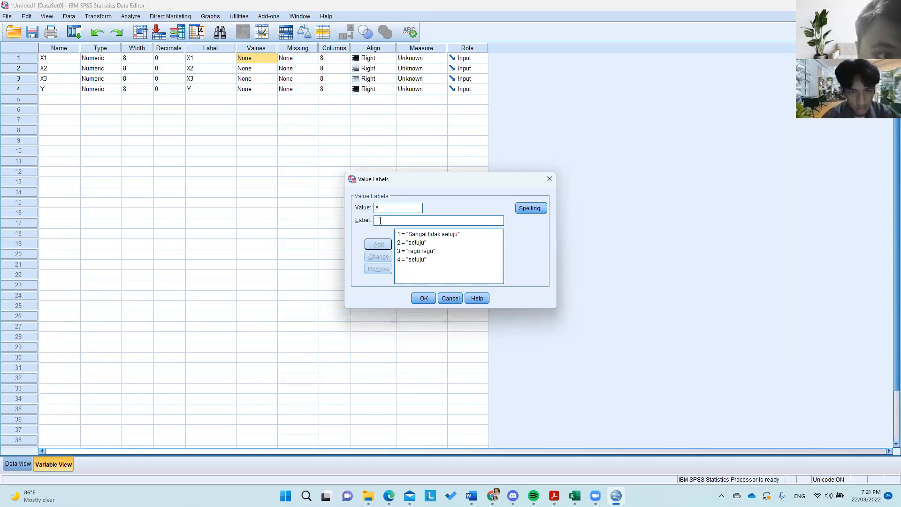
type("sangat")
key("BackSpace")
key("BackSpace")
key("BackSpace")
key("BackSpace")
key("BackSpace")
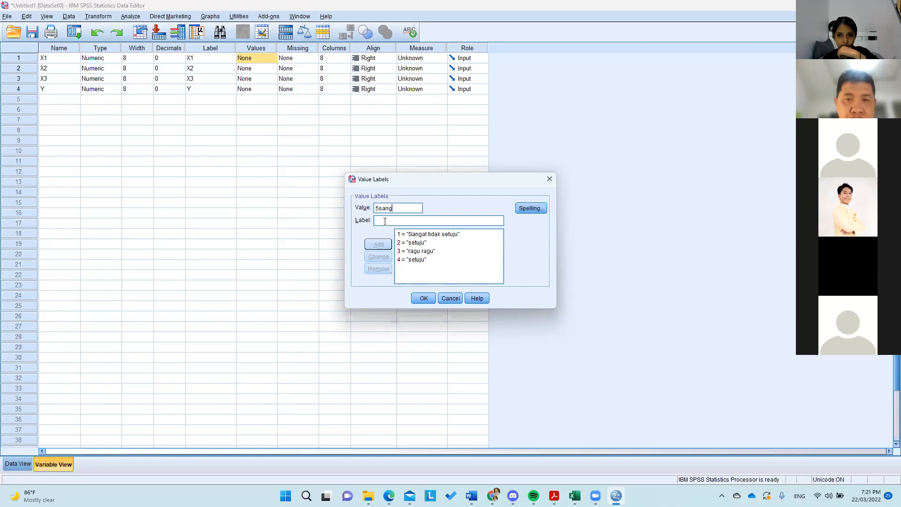
type("sangat")
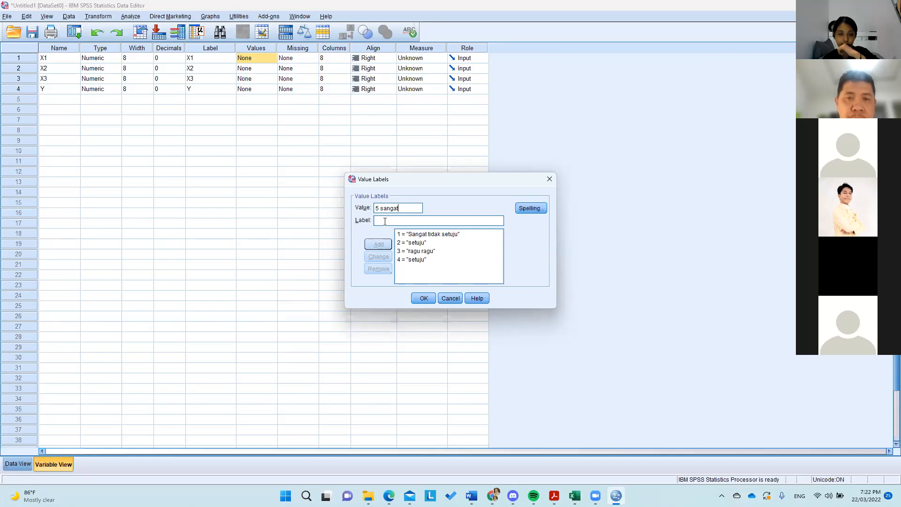
key("BackSpace")
key("BackSpace")
key("BackSpace")
key("BackSpace")
key("BackSpace")
key("BackSpace")
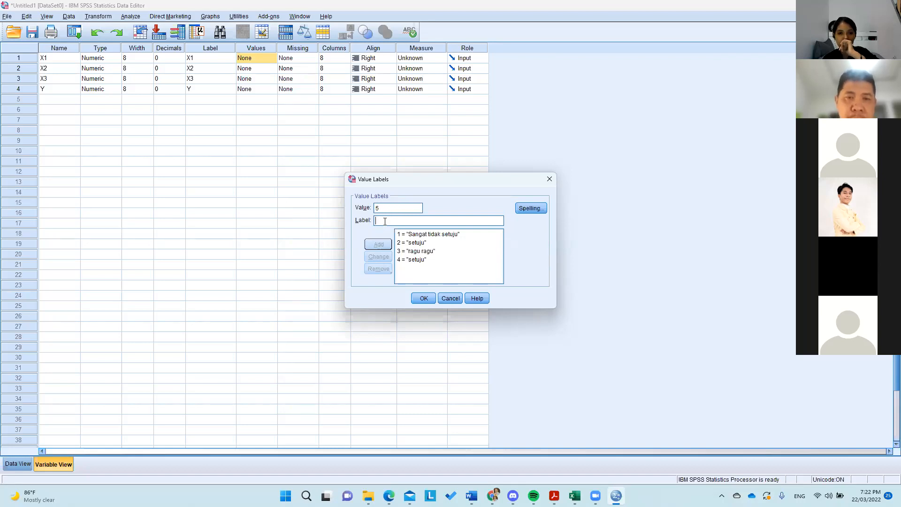
- Add the label "sangat setuju" for value 5 and apply the value labels to X1
type("sangat set")
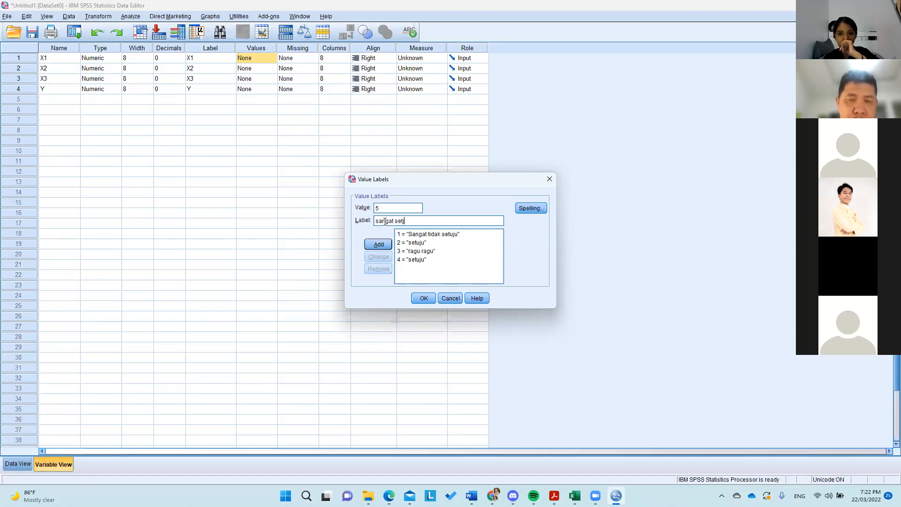
type("uuju")
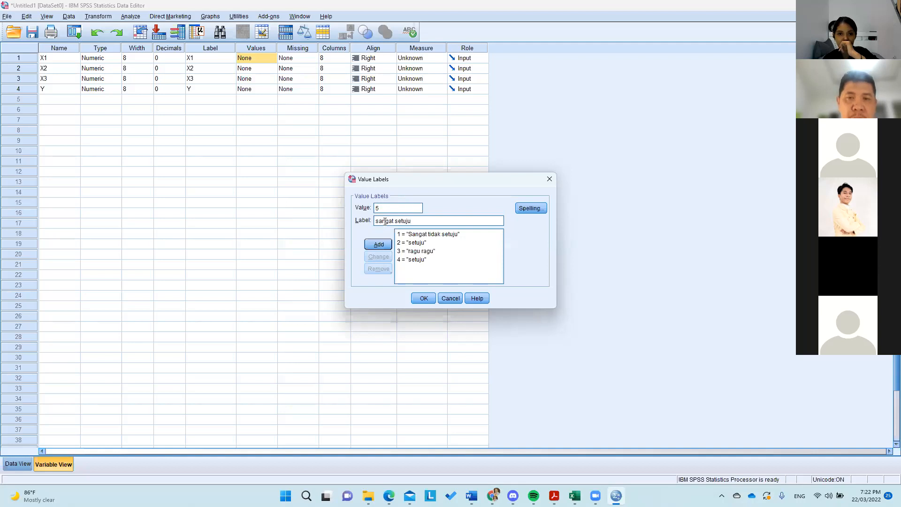
left_click(381, 245)
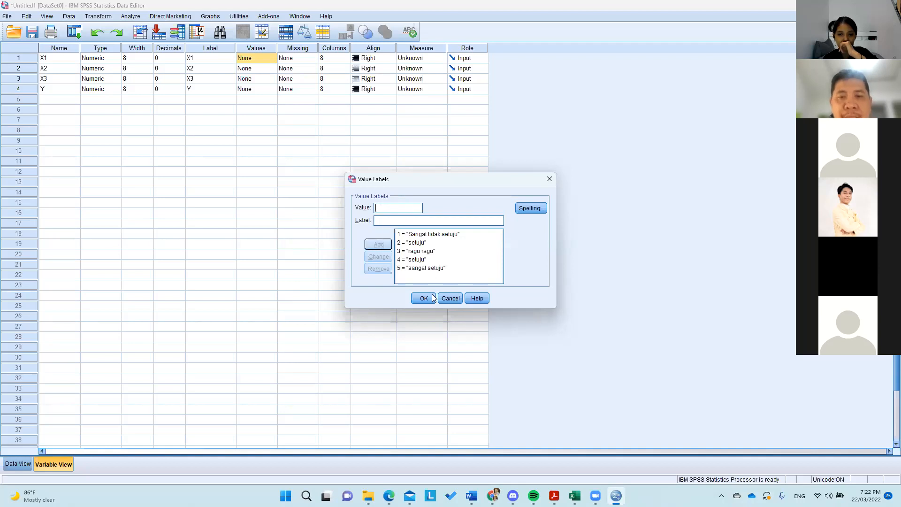
left_click(429, 298)
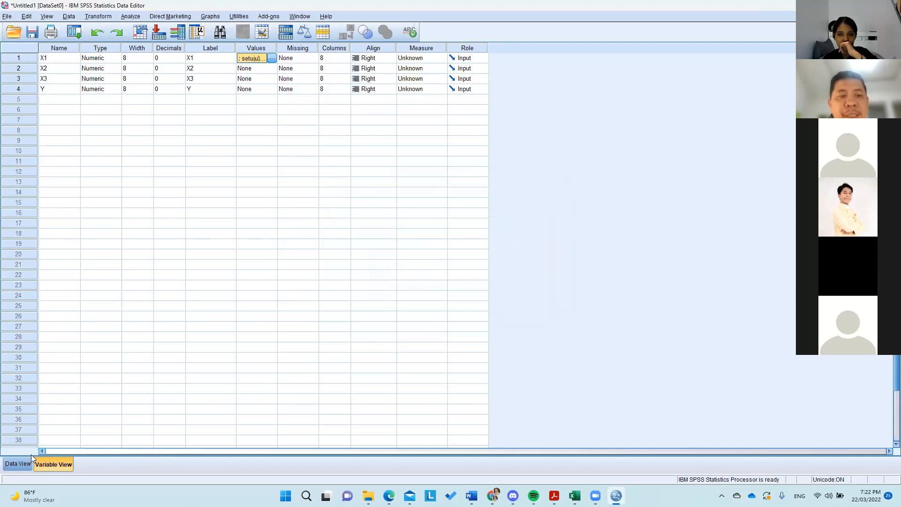
- Show the value labels in place of the numbers in the data and widen the X1 column to fit them
left_click(26, 464)
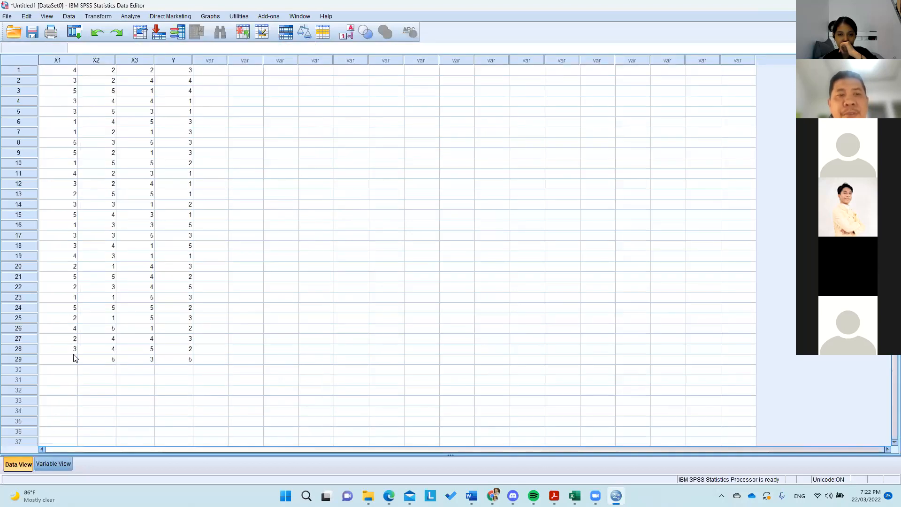
left_click(48, 16)
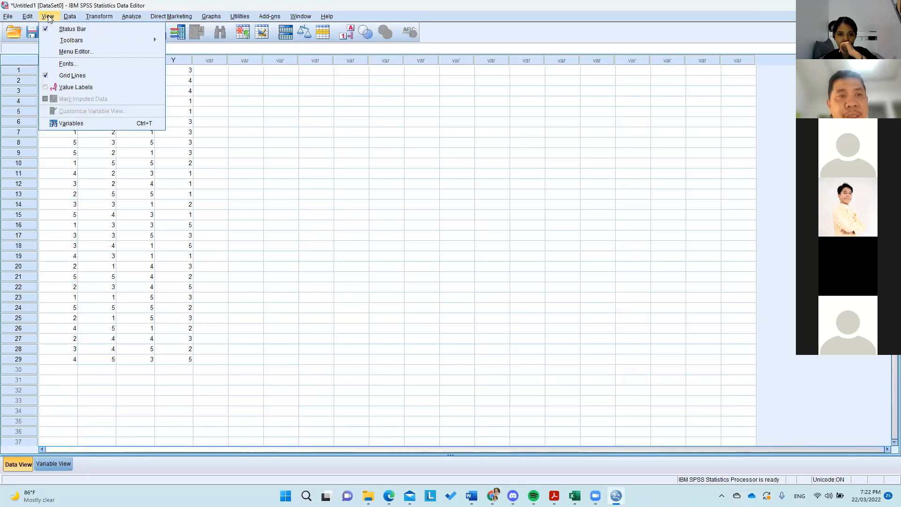
left_click(93, 90)
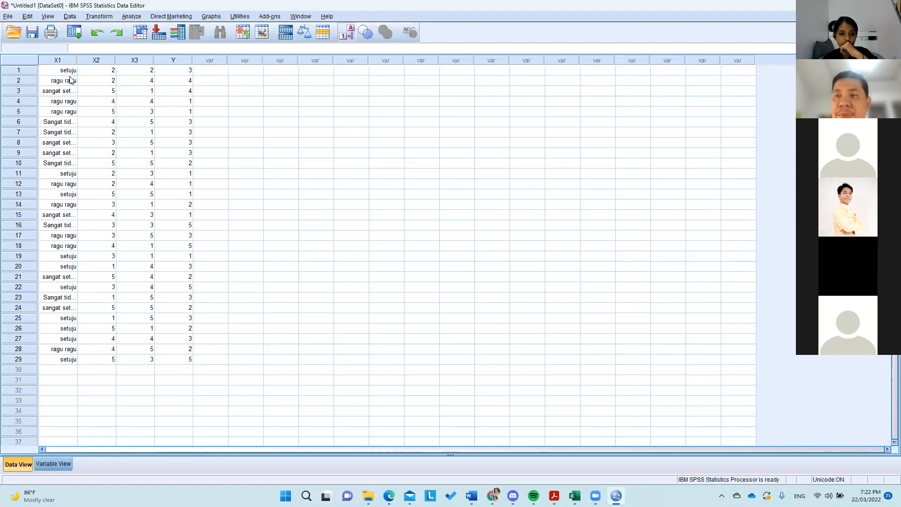
left_click_drag(76, 60, 107, 60)
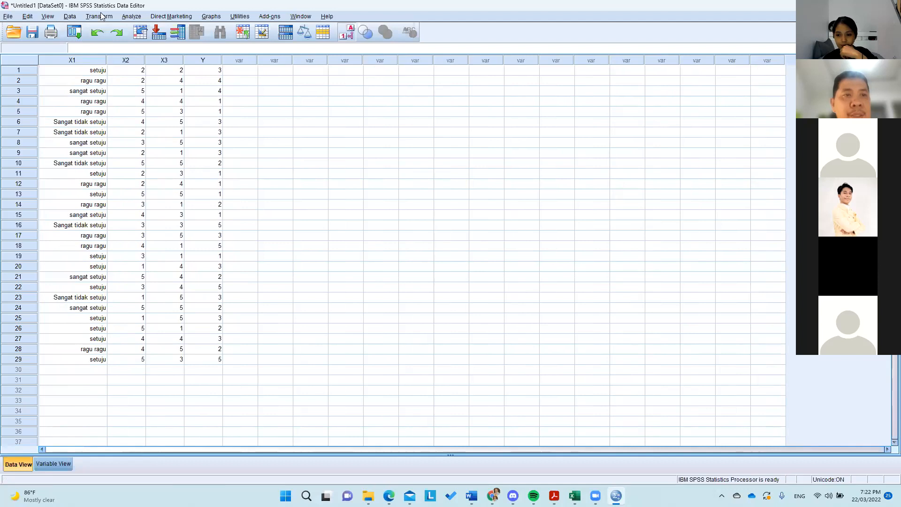
- Hide the value labels in the data again and narrow the X1 column
left_click(53, 18)
mouse_move(70, 16)
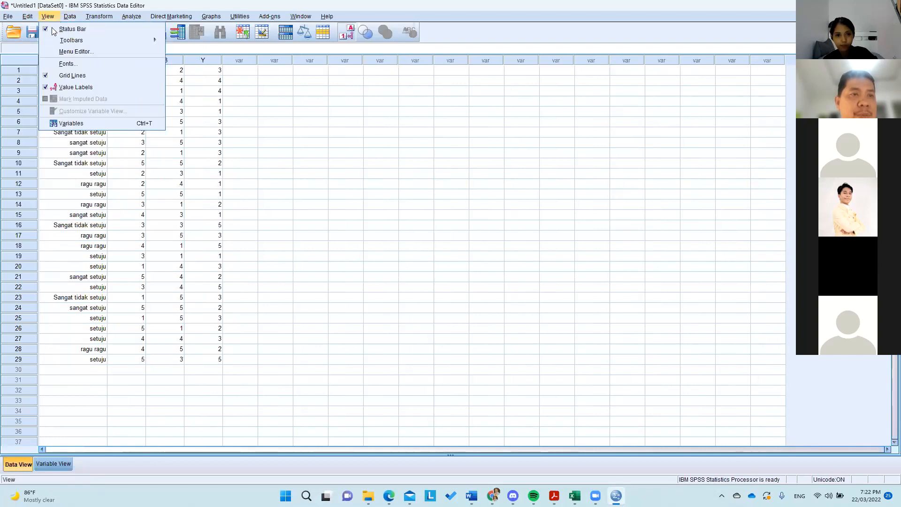
left_click(75, 87)
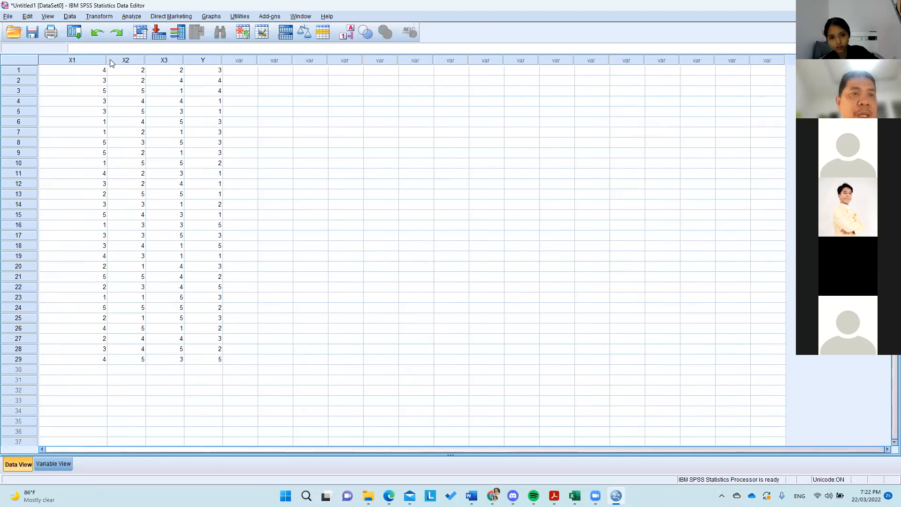
left_click_drag(107, 60, 68, 60)
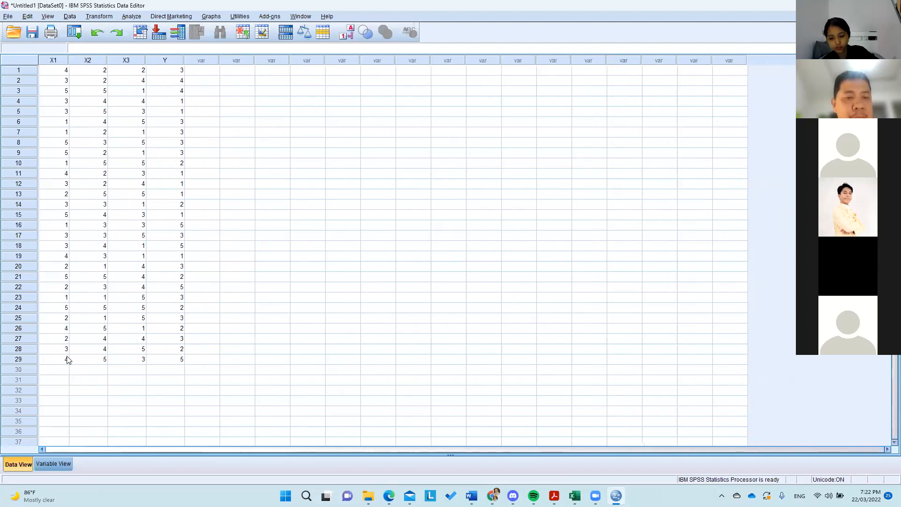
- Set the measurement level of the variables X1, X2, X3 and Y to Scale
left_click(51, 465)
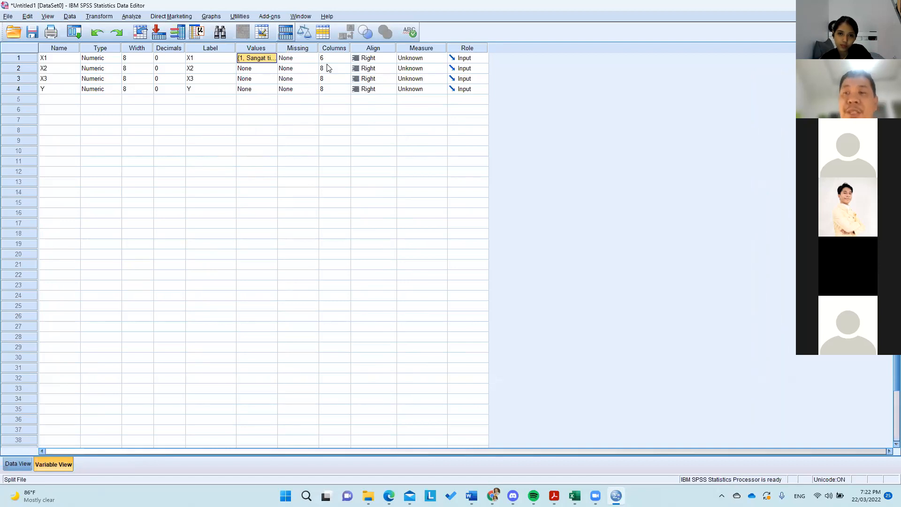
left_click(500, 9)
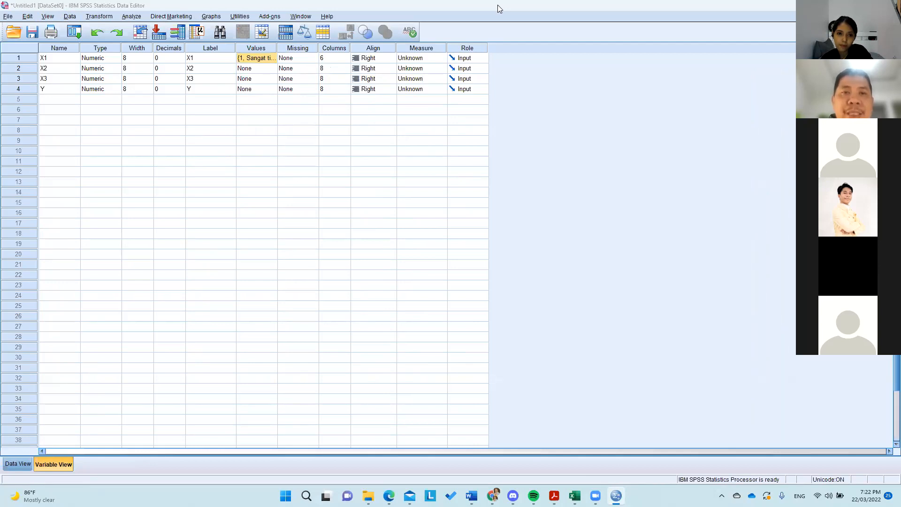
left_click(438, 49)
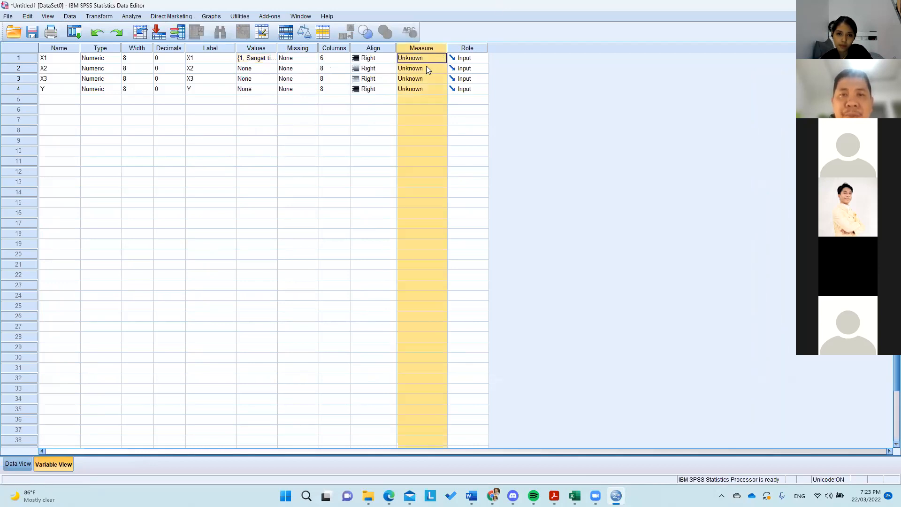
left_click(435, 61)
left_click(422, 61)
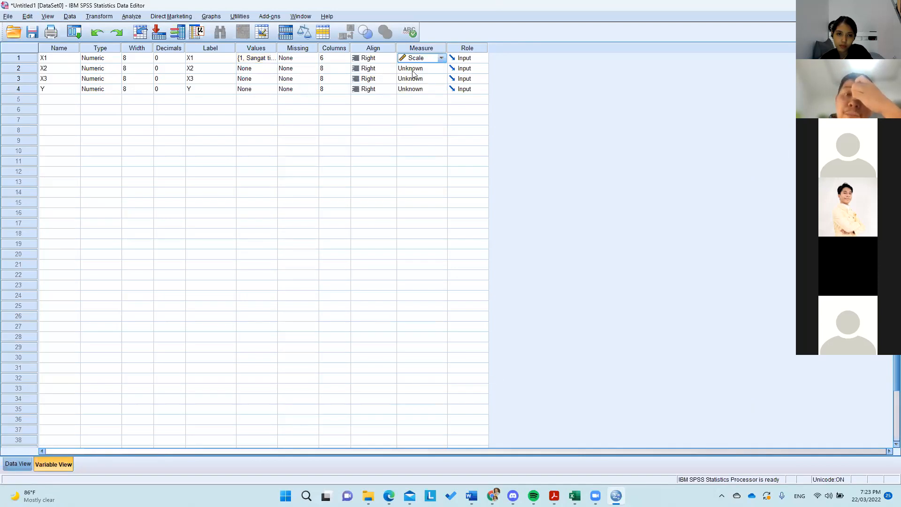
left_click(413, 73)
left_click(427, 72)
left_click(429, 79)
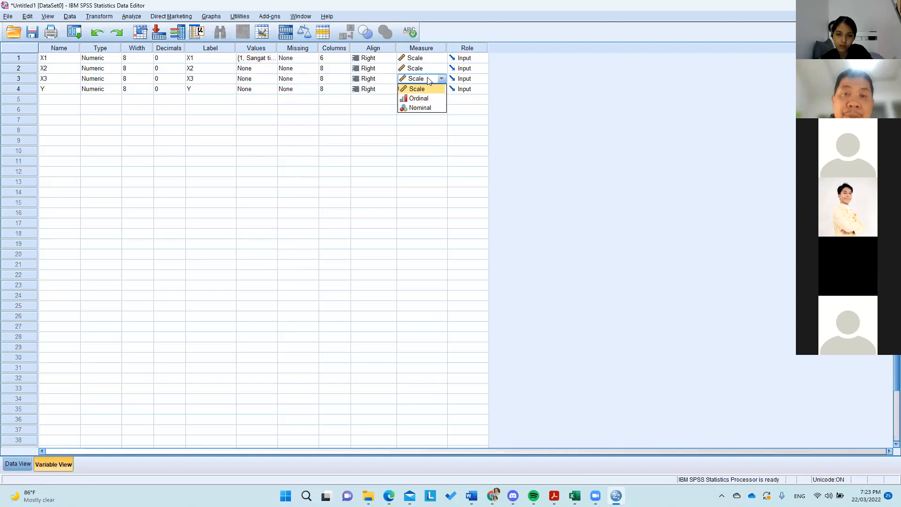
left_click(431, 89)
left_click(429, 90)
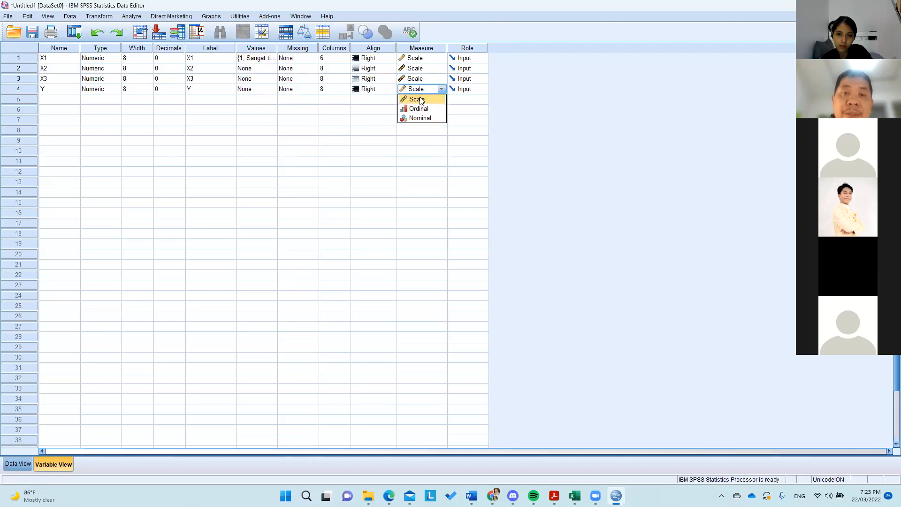
left_click(420, 99)
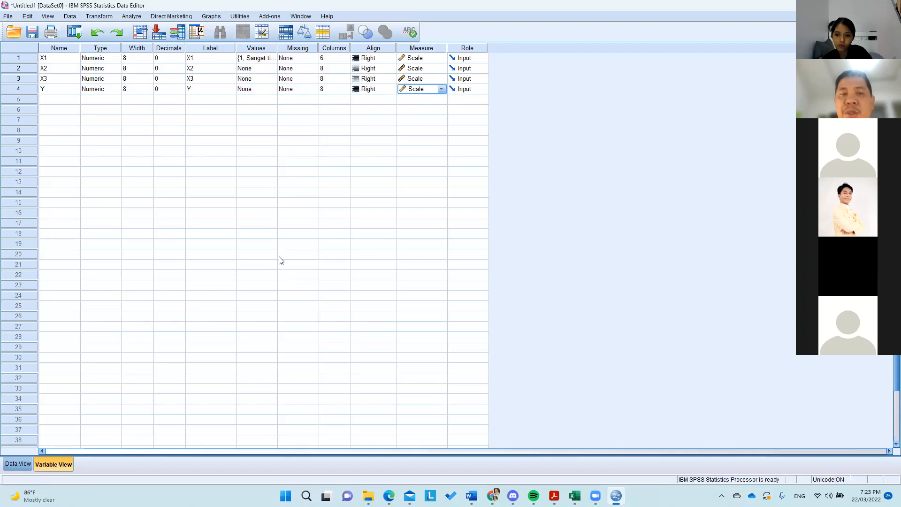
- Start a Frequencies analysis from the data and include X1, X2, X3 and Y as its variables
left_click(18, 463)
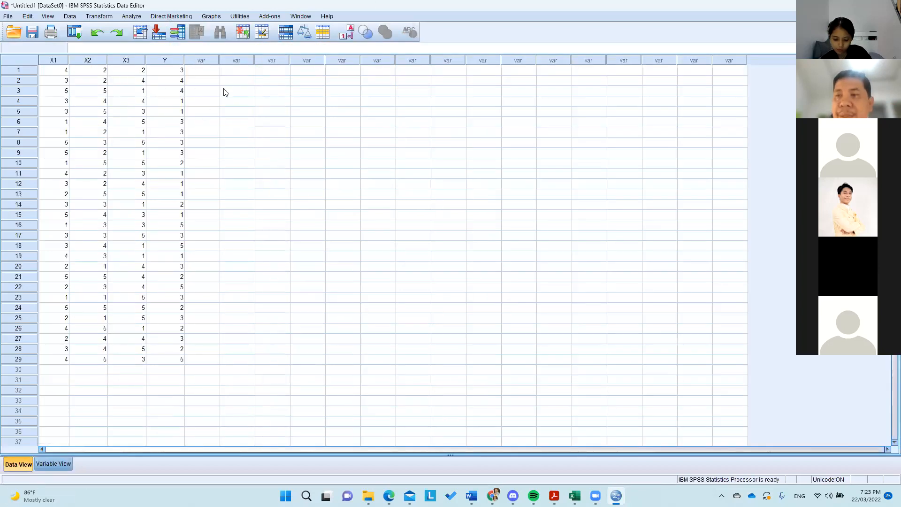
left_click(131, 16)
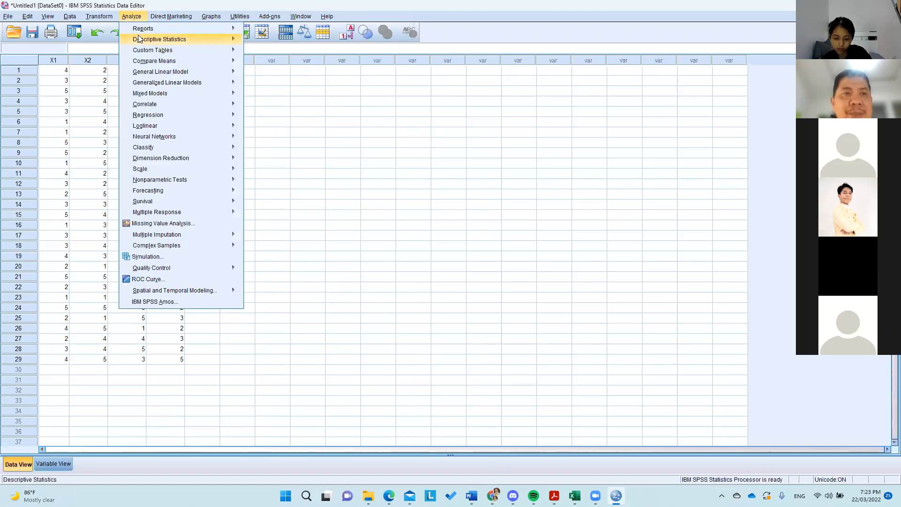
mouse_move(139, 39)
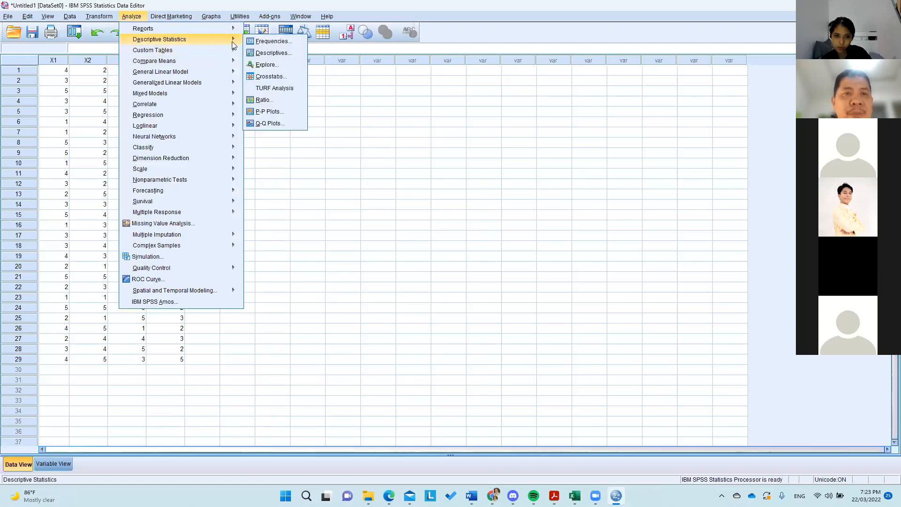
left_click(267, 42)
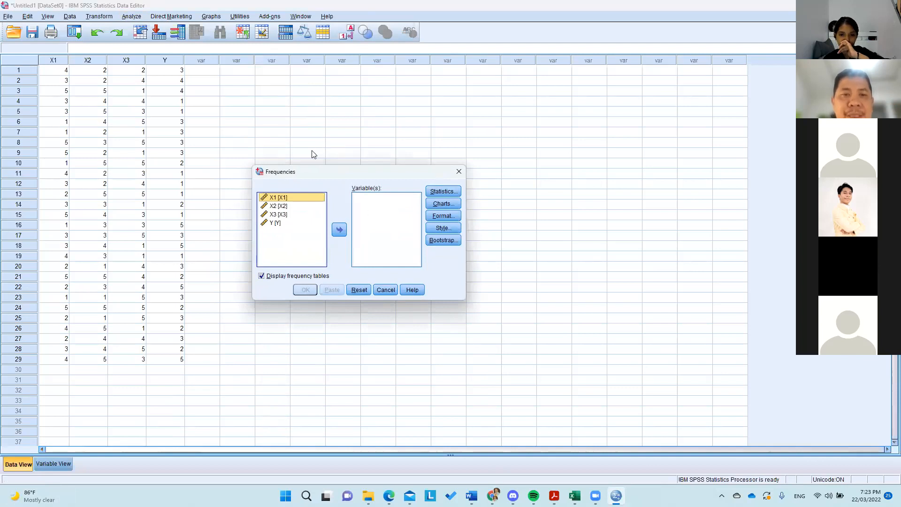
left_click(324, 88)
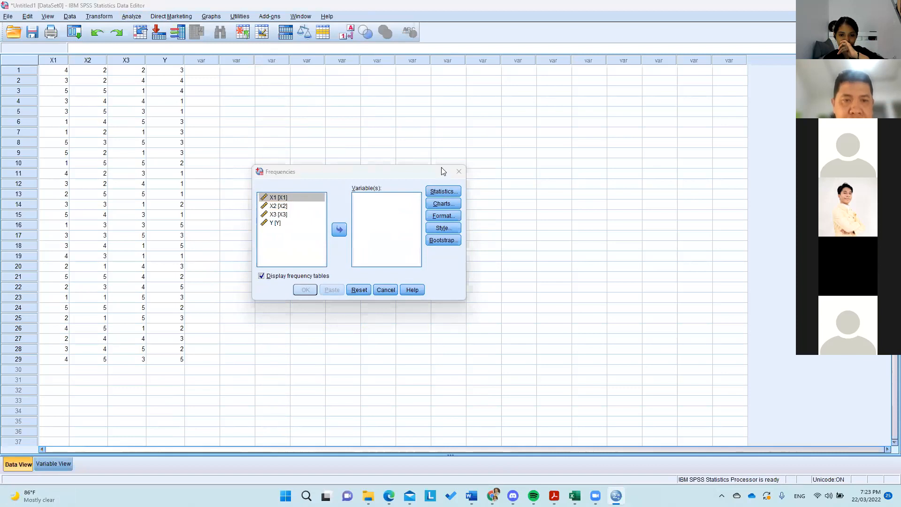
left_click(274, 197)
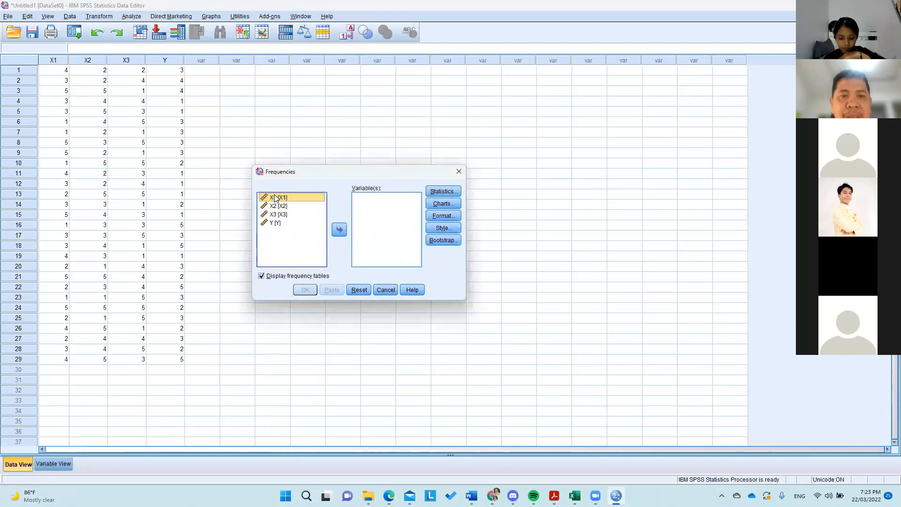
key("shift+Down")
key("shift+Down")
key("shift+Down")
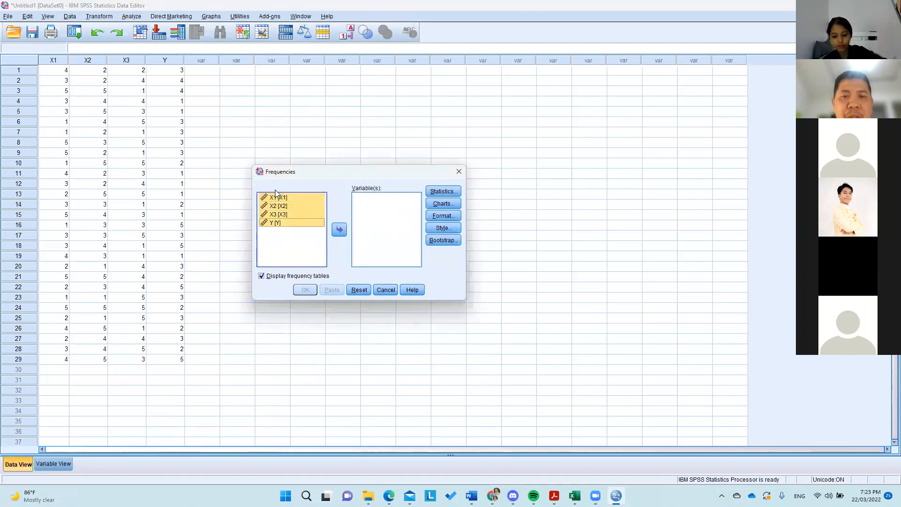
left_click(339, 230)
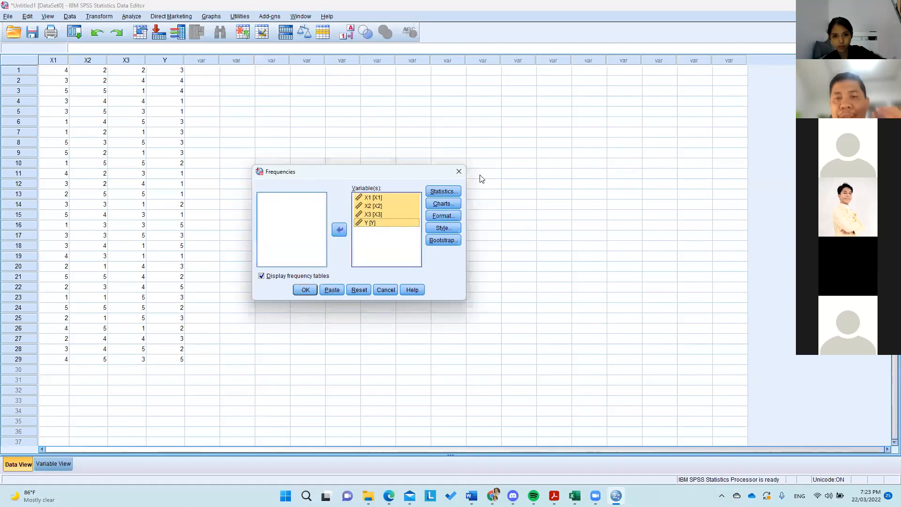
- Include the mean, median, mode and sum in the Frequencies statistics
left_click(460, 191)
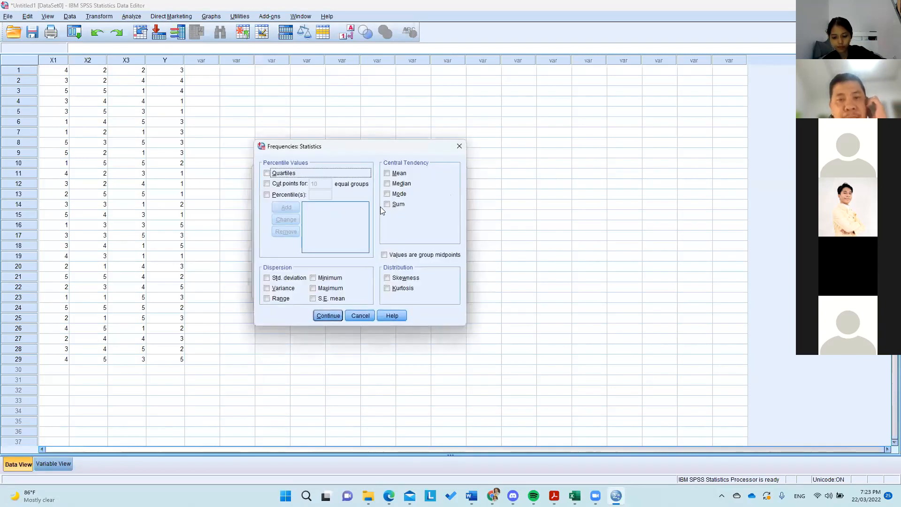
left_click(391, 174)
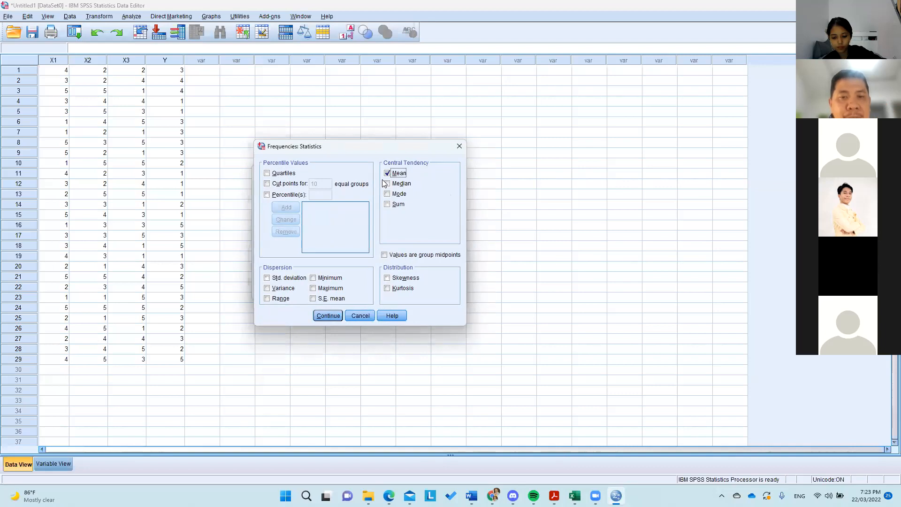
left_click(387, 183)
left_click(387, 194)
left_click(388, 204)
- Include the standard deviation, variance, range, minimum, maximum and S.E. mean as dispersion statistics
left_click(266, 278)
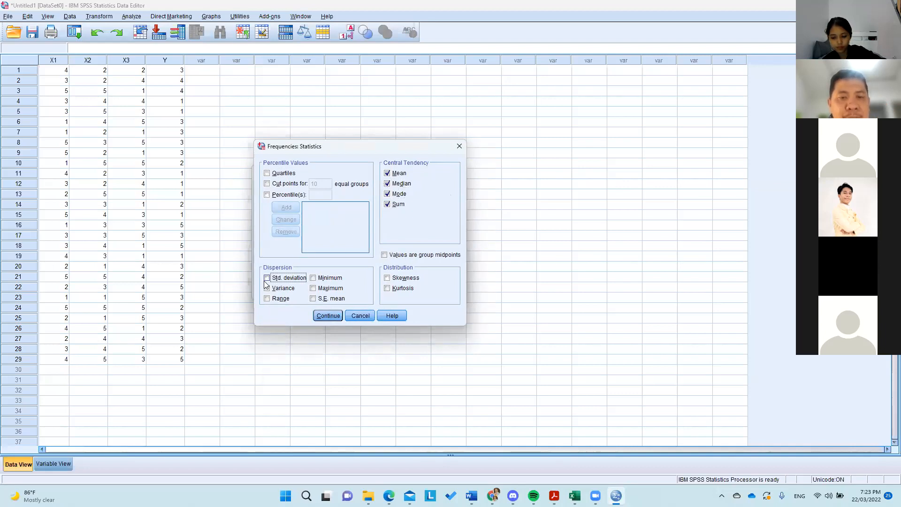
left_click(267, 288)
left_click(277, 299)
left_click(313, 277)
left_click(313, 288)
left_click(313, 298)
- Include skewness and kurtosis in the statistics and run the Frequencies analysis
left_click(387, 278)
left_click(387, 288)
left_click(331, 318)
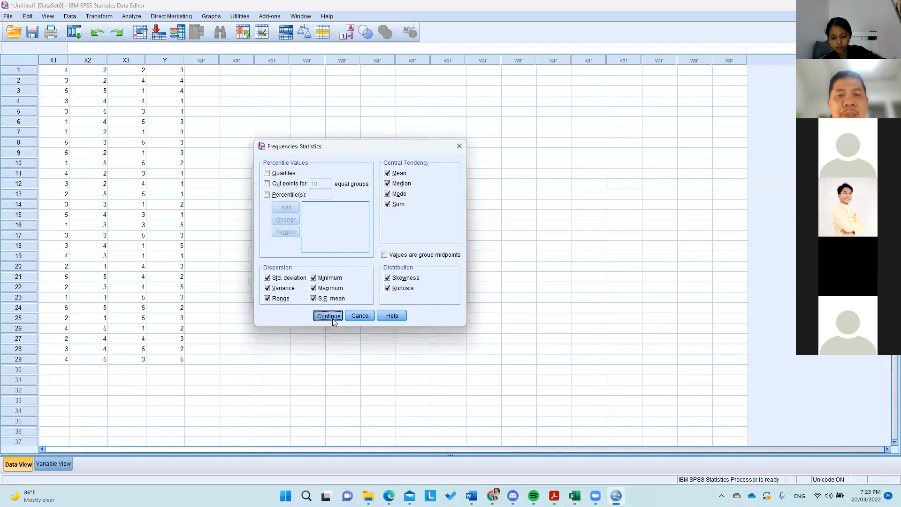
left_click(310, 289)
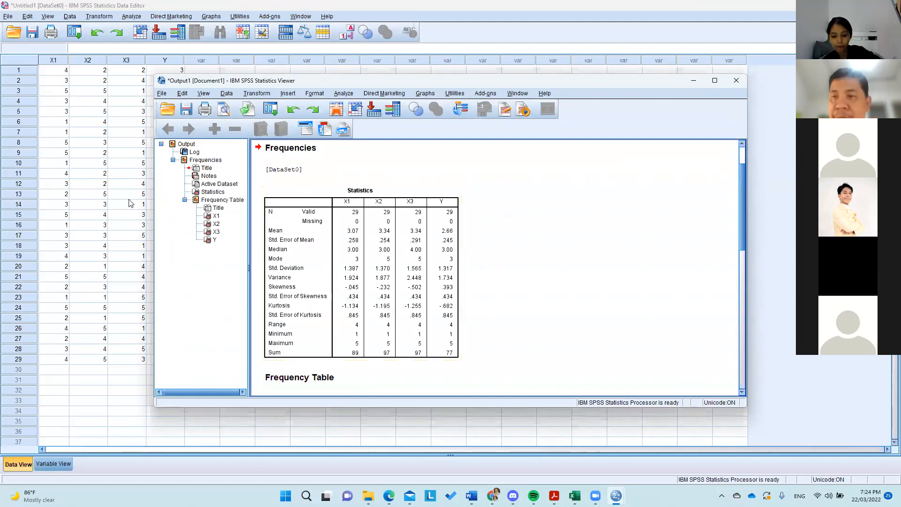
- Switch to the Book3 workbook in Excel and open the Descriptive Statistics tool from Data Analysis
left_click(574, 495)
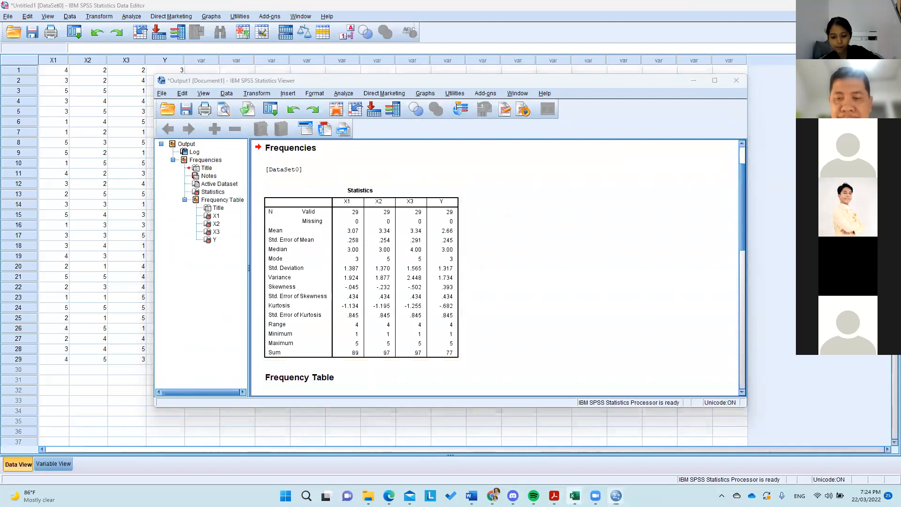
left_click(715, 443)
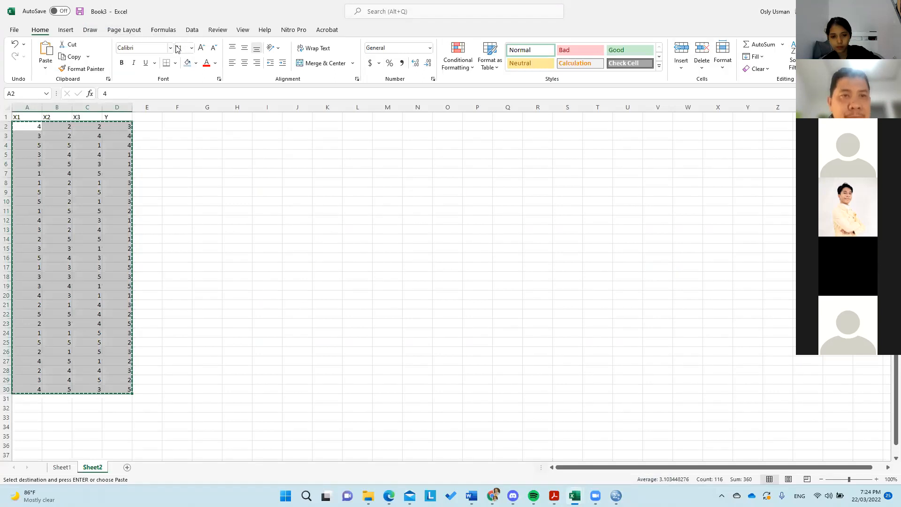
left_click(191, 30)
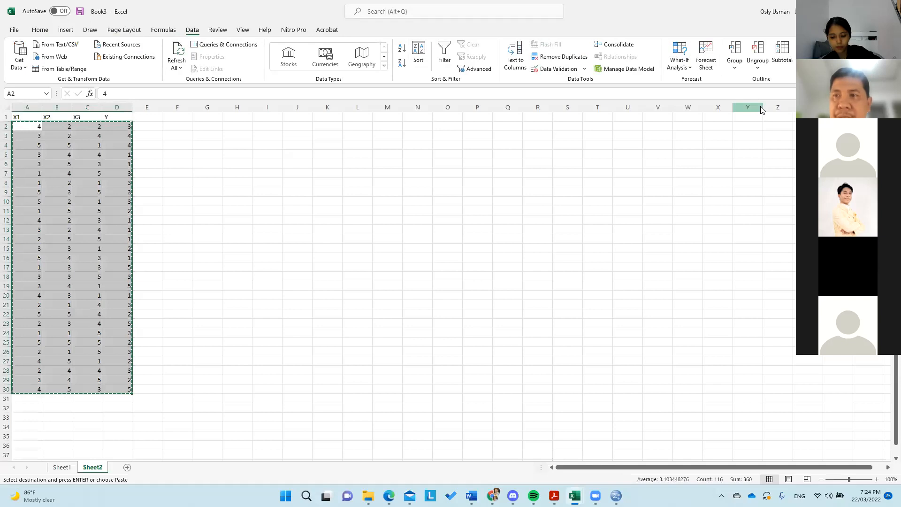
left_click(828, 44)
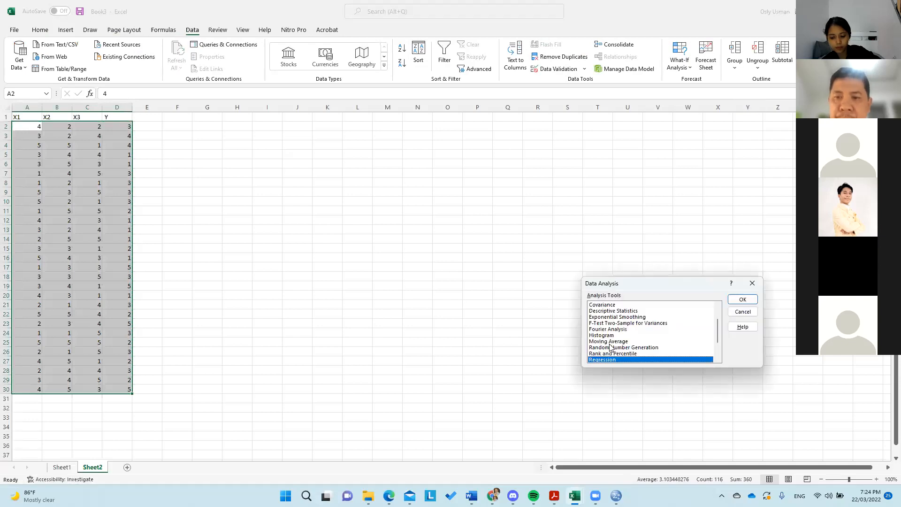
left_click(628, 311)
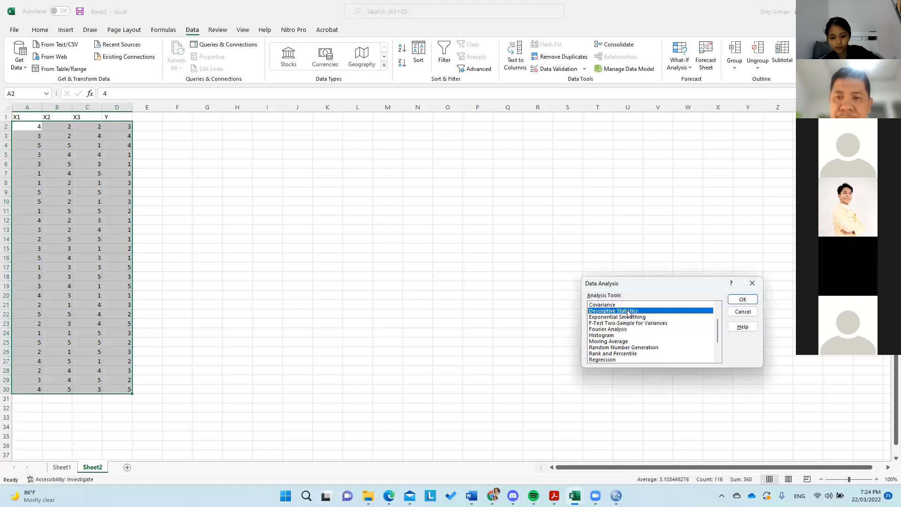
left_click(742, 300)
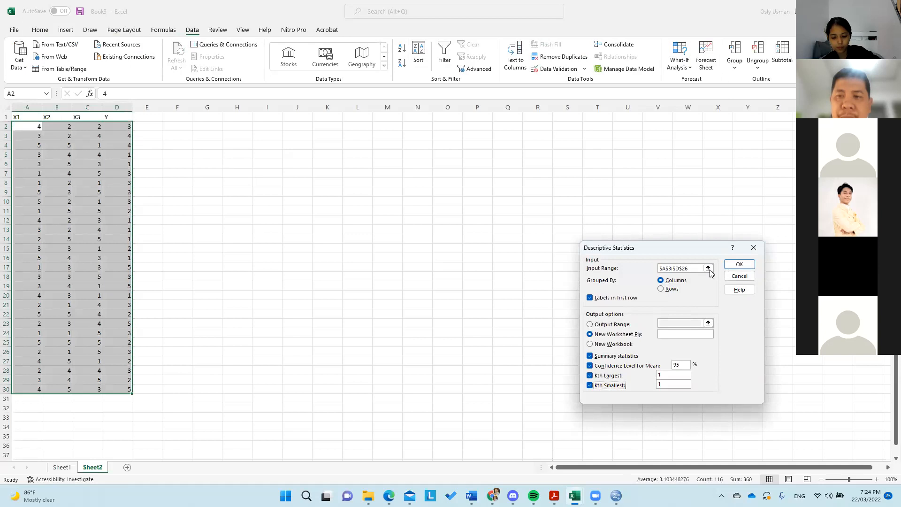
- Set the input range of the descriptive statistics to A1:D30, including the header row
left_click(708, 269)
left_click_drag(23, 117, 130, 389)
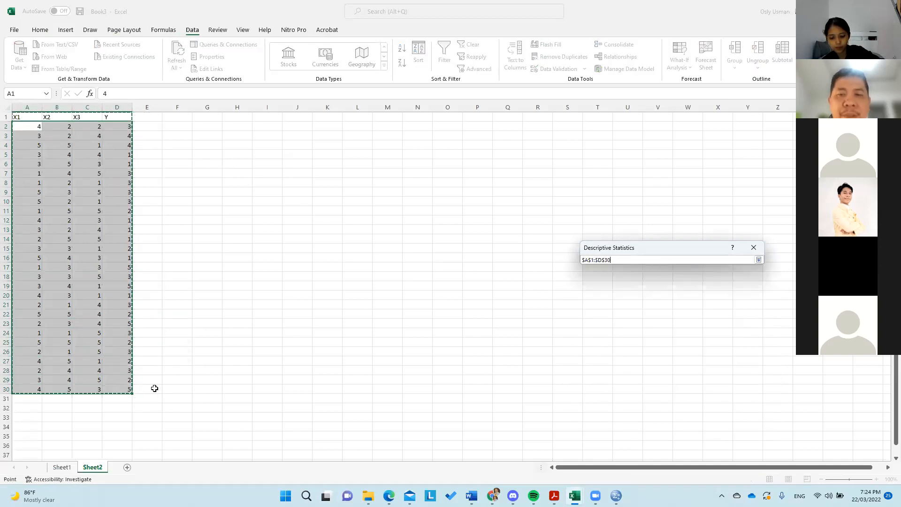
left_click(759, 260)
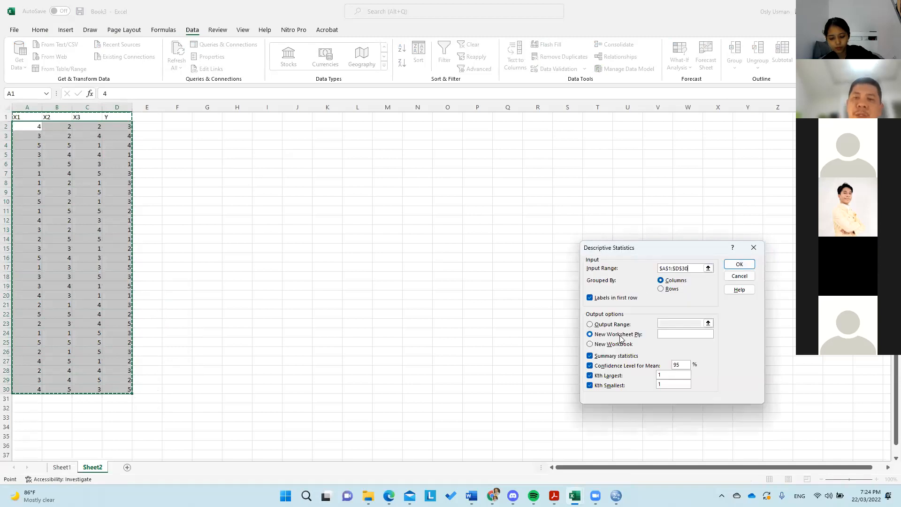
- Generate the descriptive statistics on a new worksheet and copy the resulting table into Sheet2 at cell F3
left_click(740, 266)
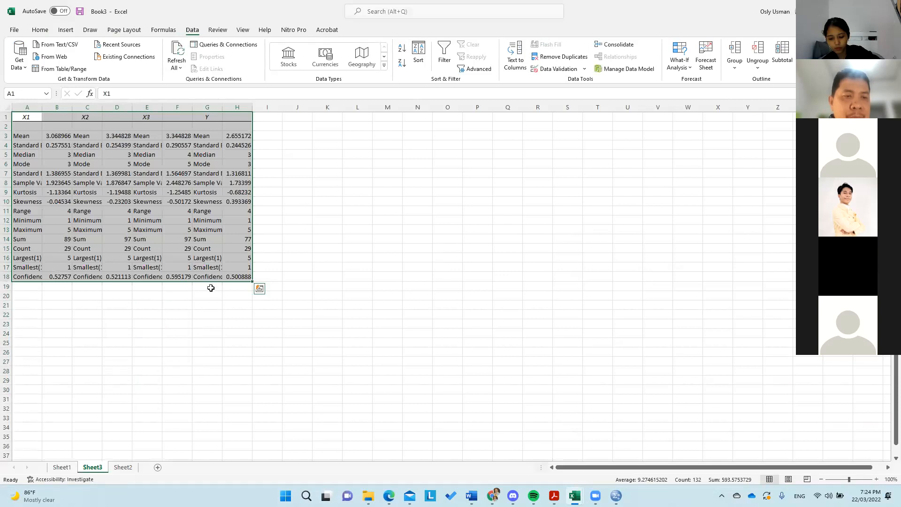
key("ctrl+c")
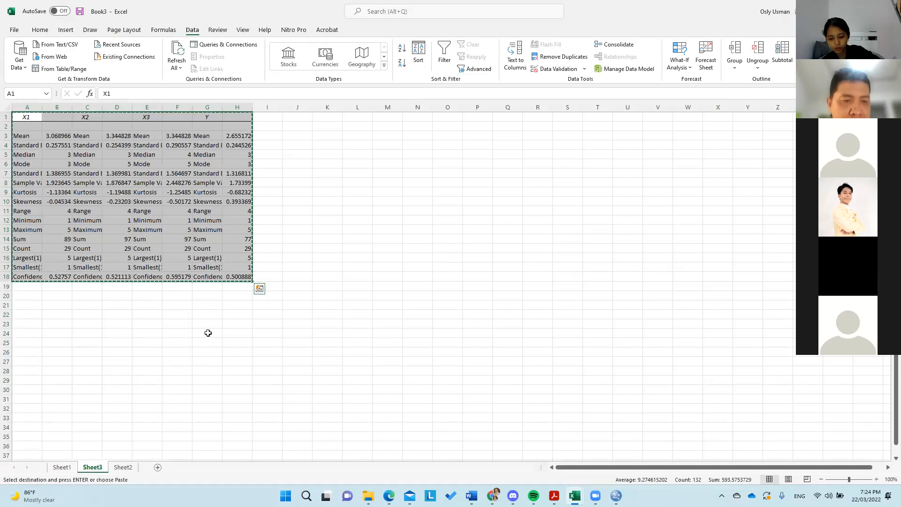
left_click(122, 467)
left_click(183, 139)
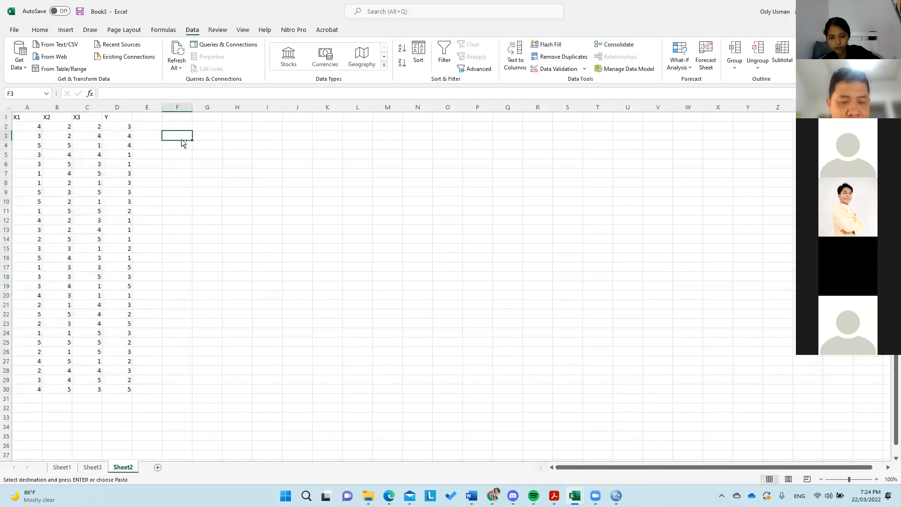
key("ctrl+v")
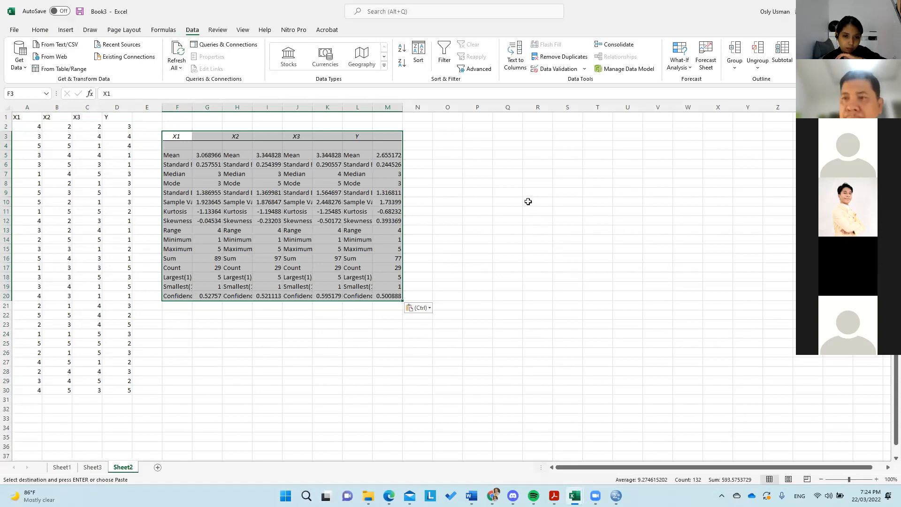
- Auto-fit the widths of columns F, G and H to their contents
double_click(192, 107)
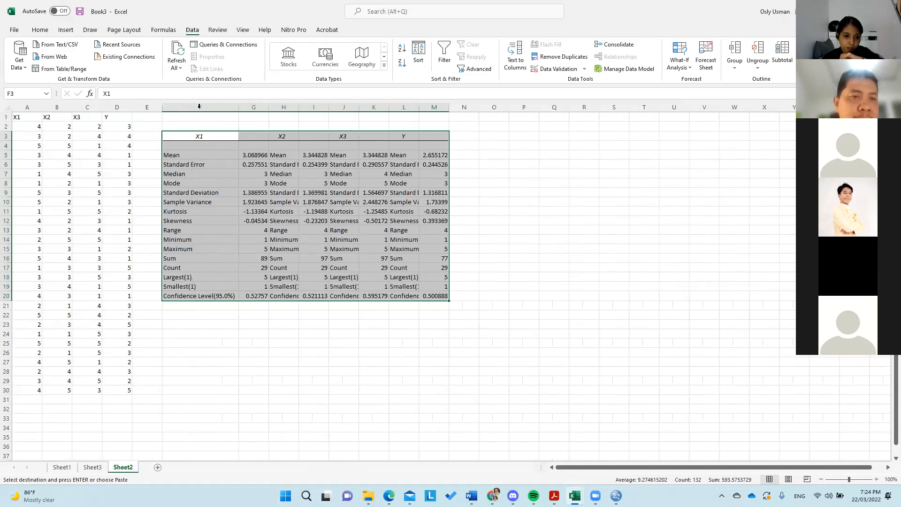
double_click(269, 107)
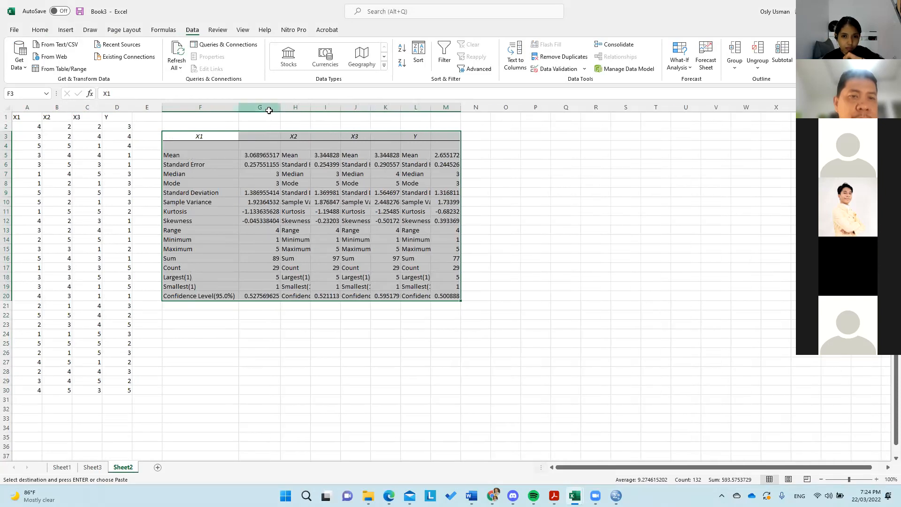
double_click(309, 106)
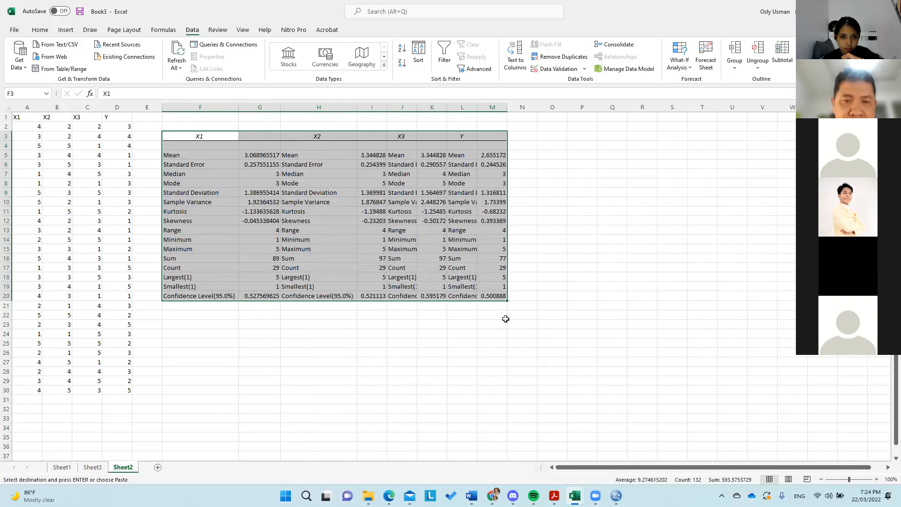
- Try to bring the Statistics table from the SPSS output into Sheet2 of Book3 at cell O3
left_click(616, 495)
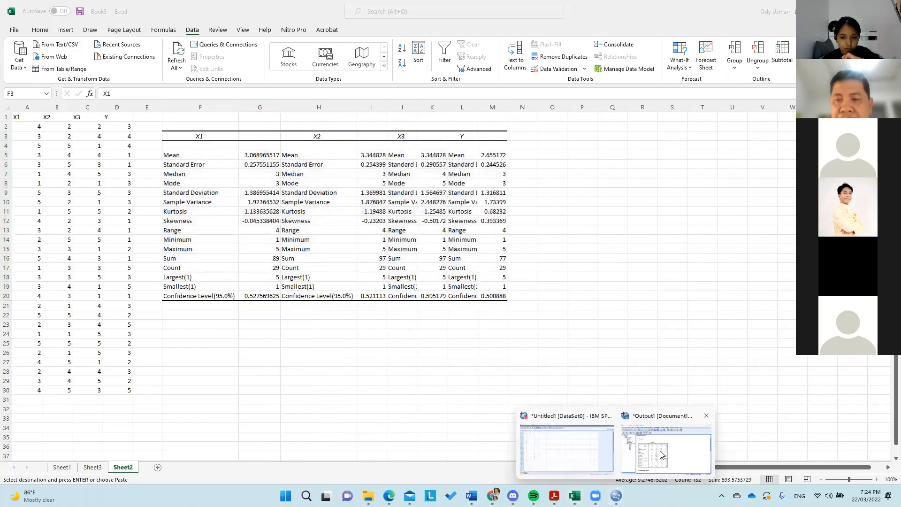
left_click(660, 457)
scroll(401, 264, "down", 3)
scroll(404, 272, "up", 3)
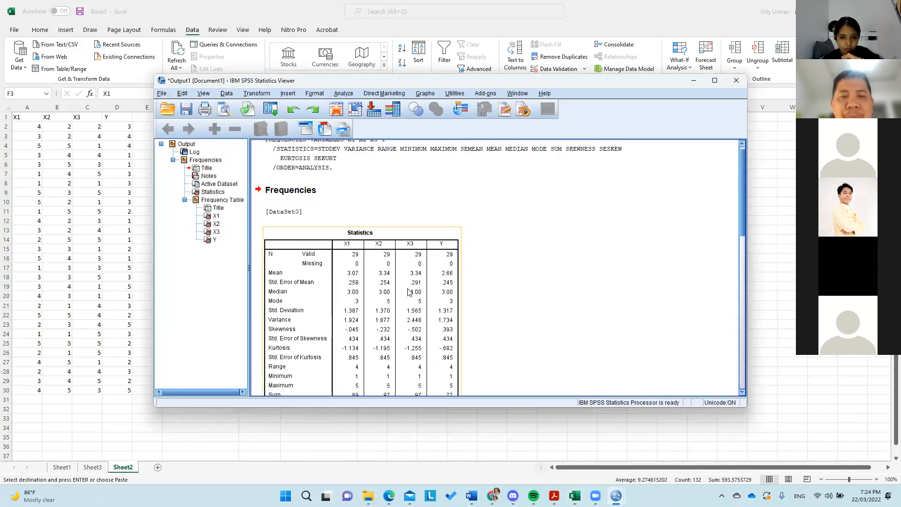
left_click(408, 291)
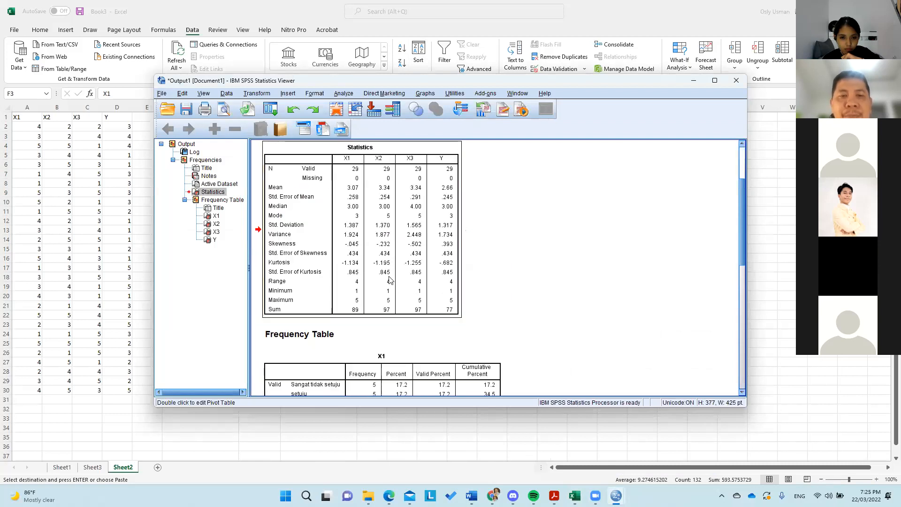
mouse_move(554, 496)
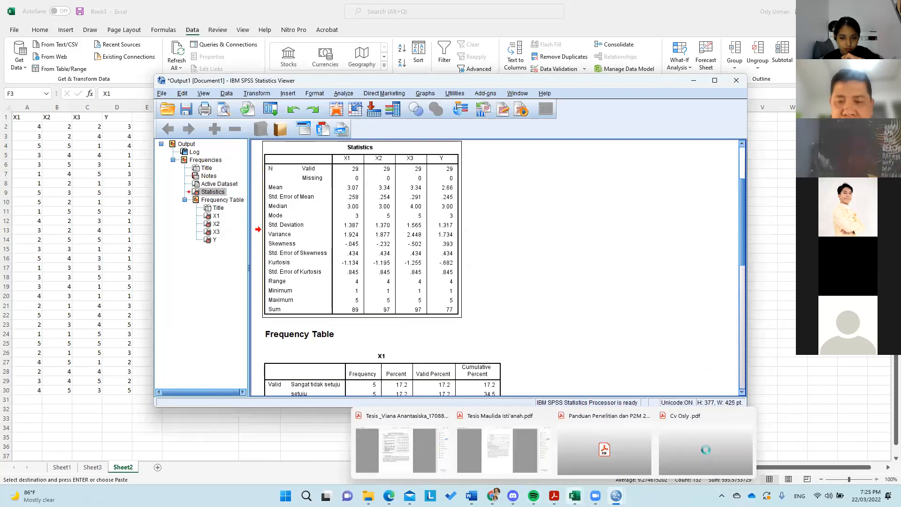
left_click(726, 459)
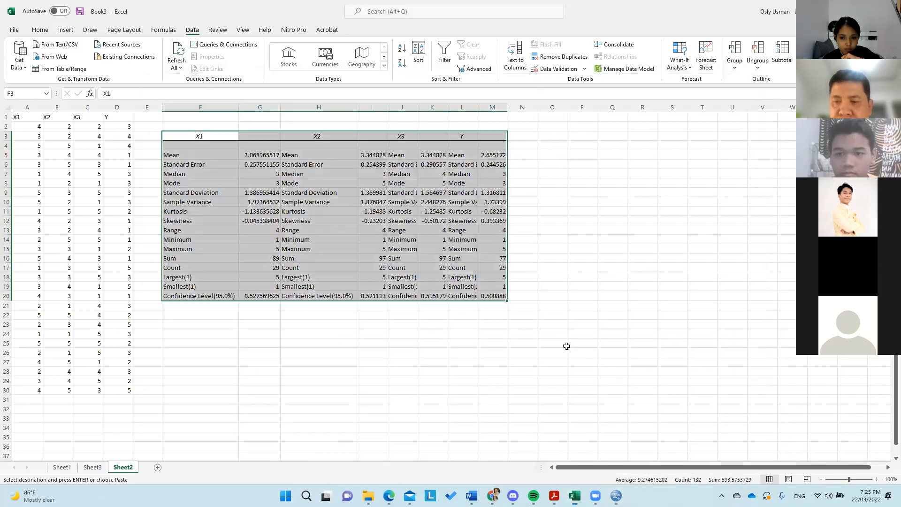
left_click(559, 139)
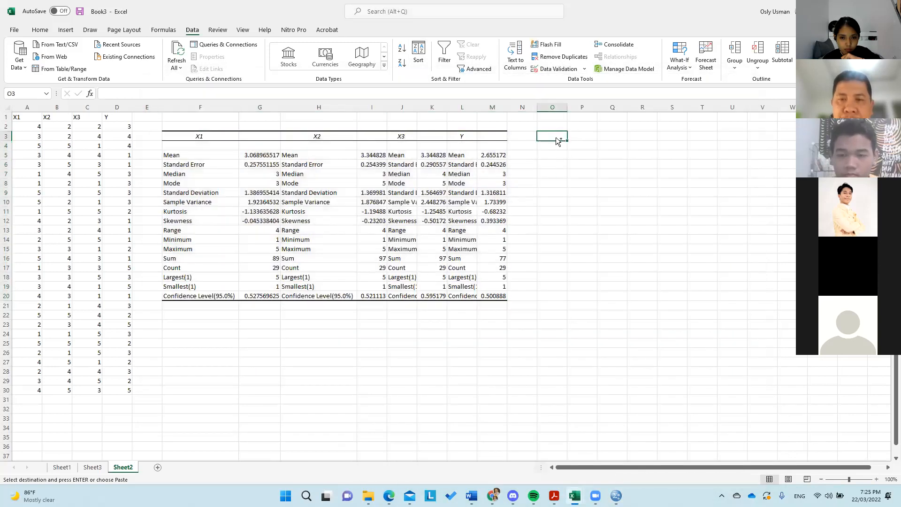
key("ctrl+v")
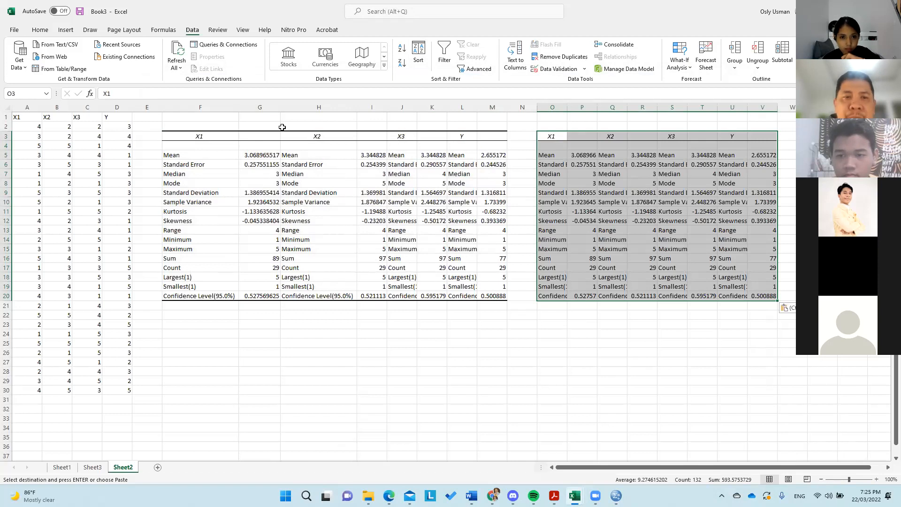
- Fill the X1 mean cells G5 and P5 with light gold
left_click(260, 125)
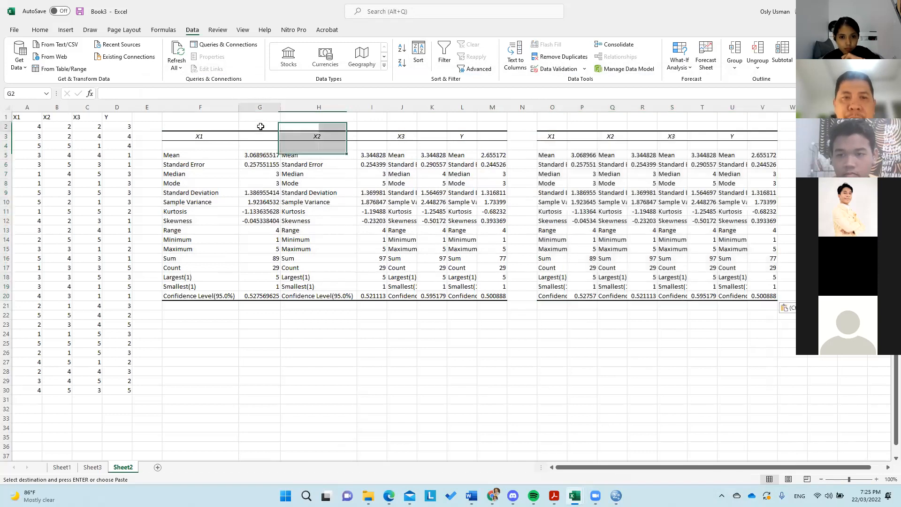
left_click(252, 154)
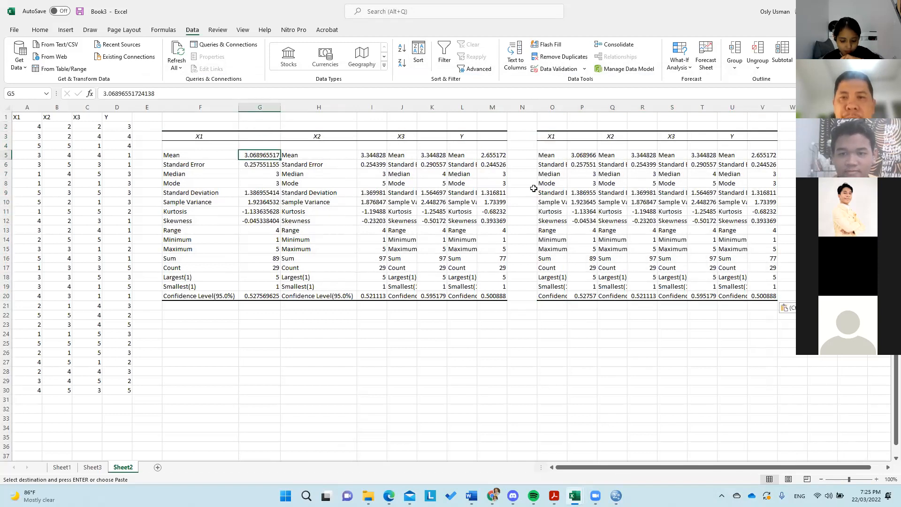
left_click(45, 31)
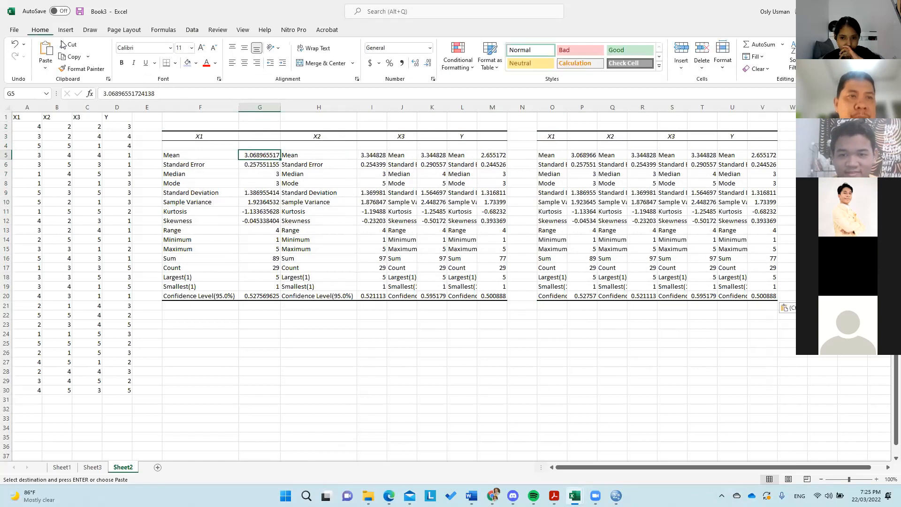
left_click(196, 67)
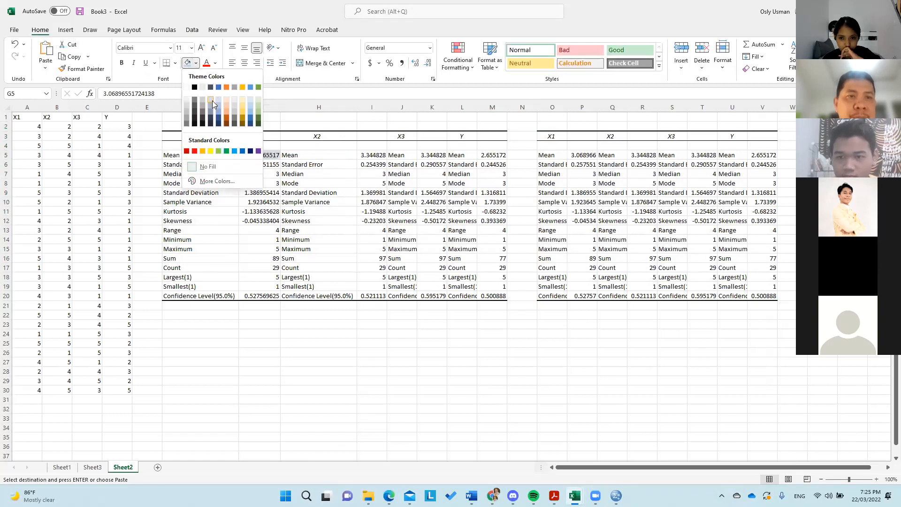
left_click(243, 104)
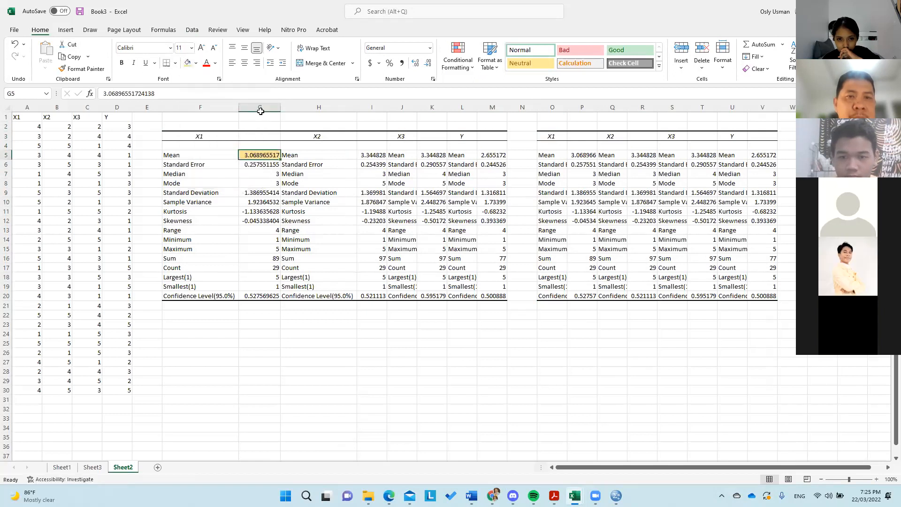
left_click(582, 154)
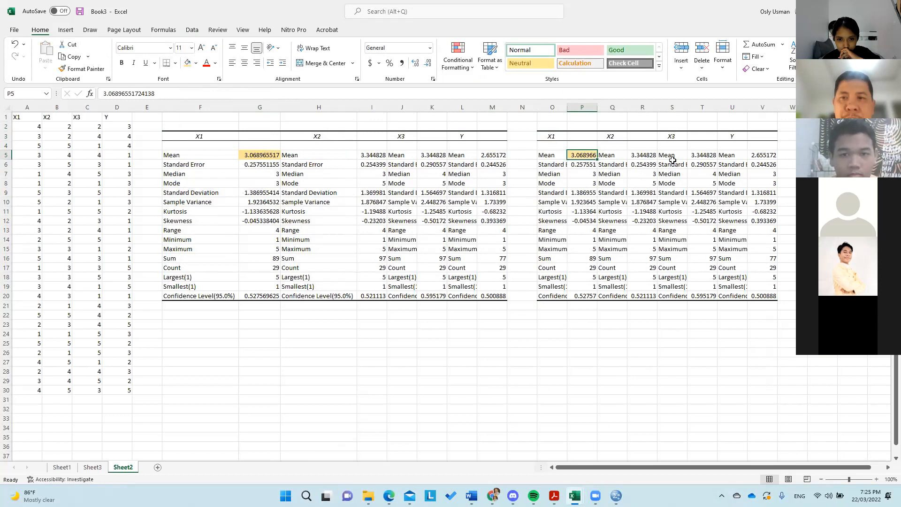
- Undo the gold fills on the X1 means and the duplicate table pasted at O3
left_click(378, 155)
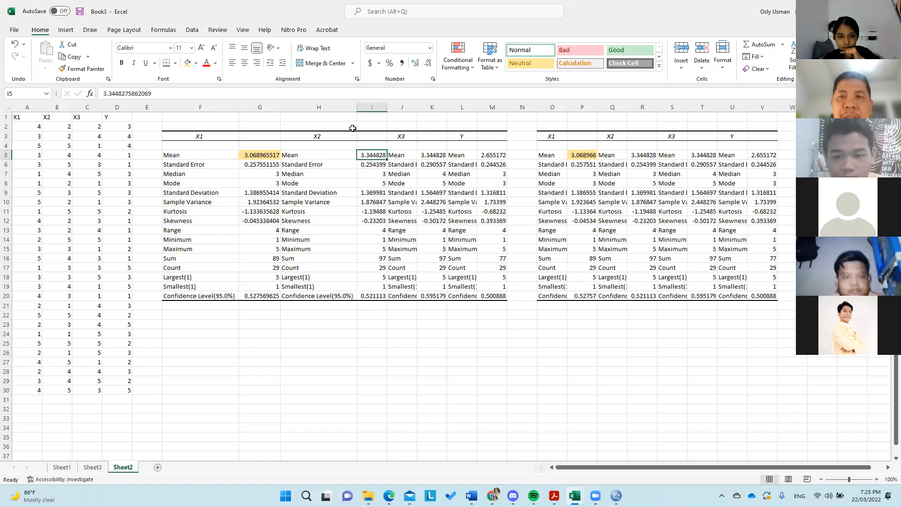
left_click(633, 140)
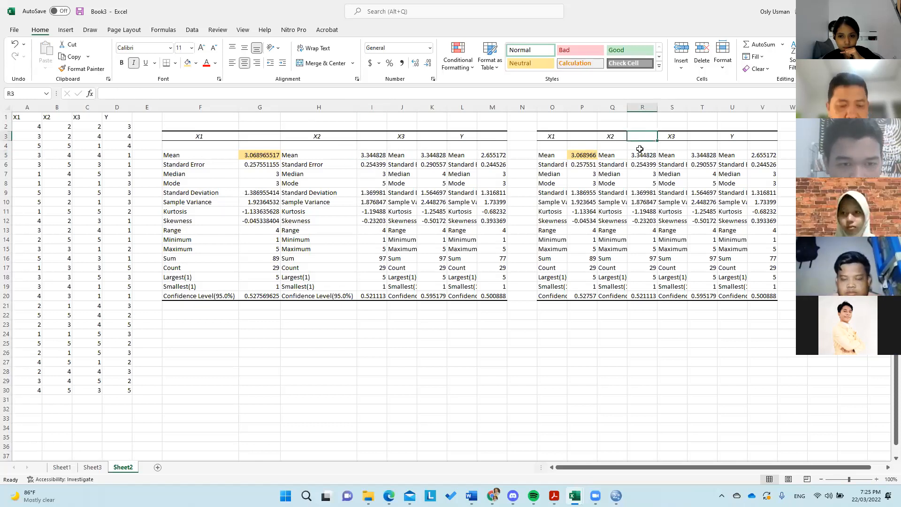
key("Left")
key("Left")
key("Down")
key("Down")
key("ctrl+c")
key("Left")
key("Left")
key("Left")
key("Left")
key("Left")
key("Left")
key("Left")
key("Left")
key("Left")
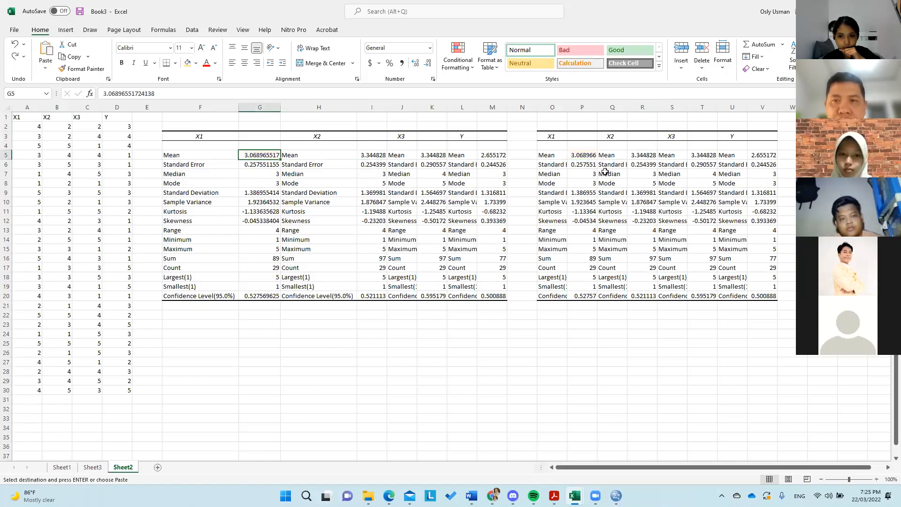
key("ctrl+z")
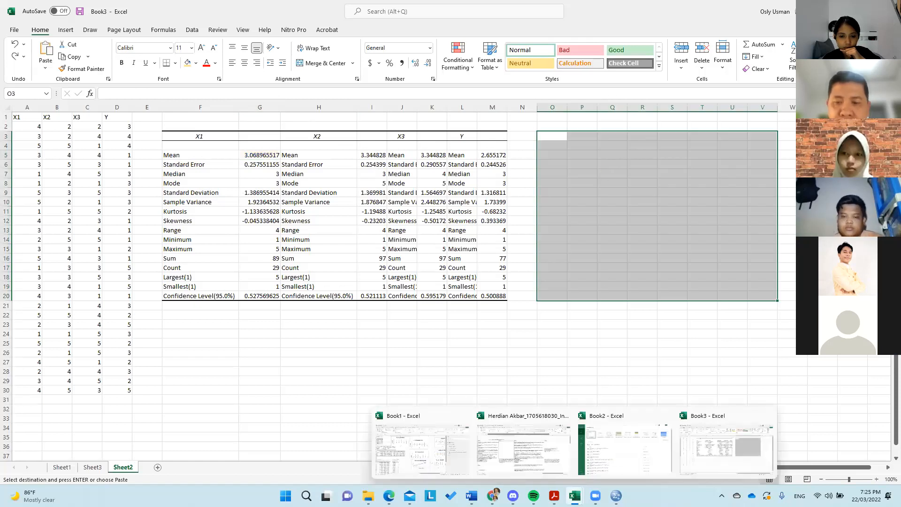
- Switch to the SPSS output window and copy the Statistics table
left_click(675, 474)
left_click(362, 190)
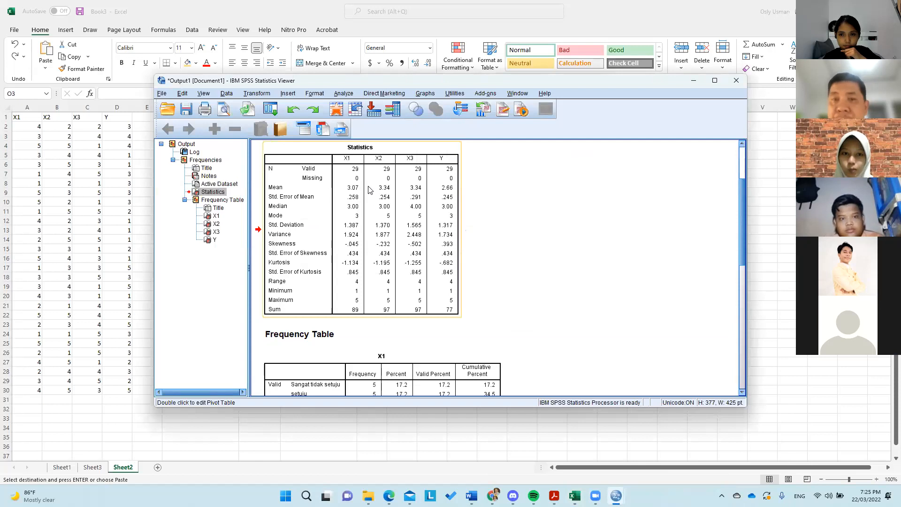
right_click(369, 190)
left_click(374, 207)
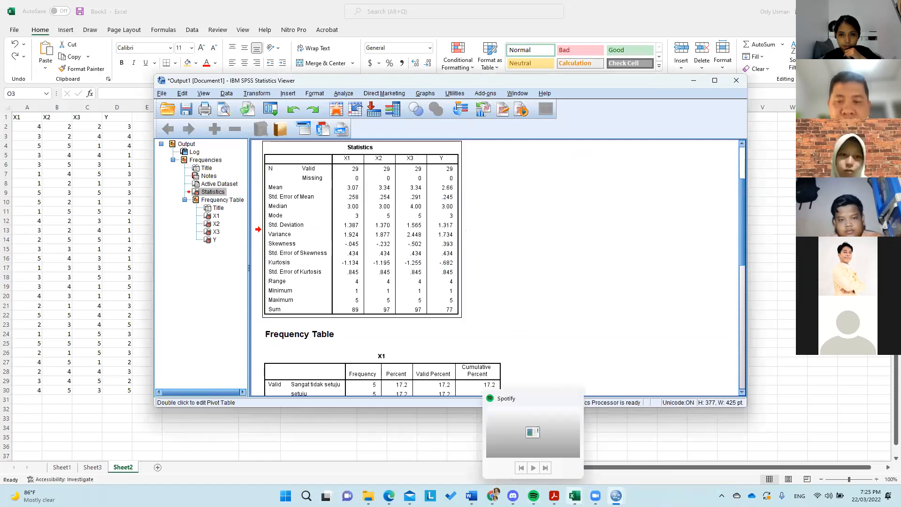
- Return to the Book3 workbook in Excel and paste the SPSS Statistics table into Sheet2 at cell O3
left_click(574, 495)
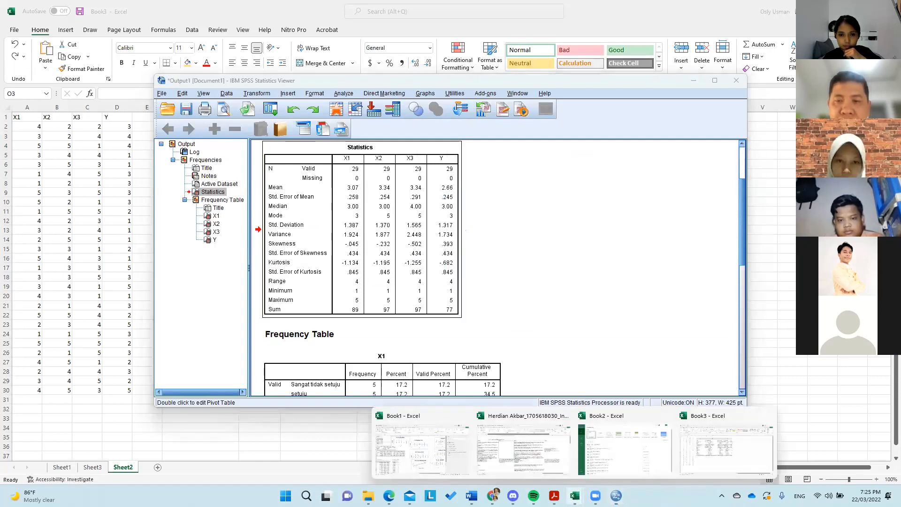
left_click(684, 452)
left_click(443, 349)
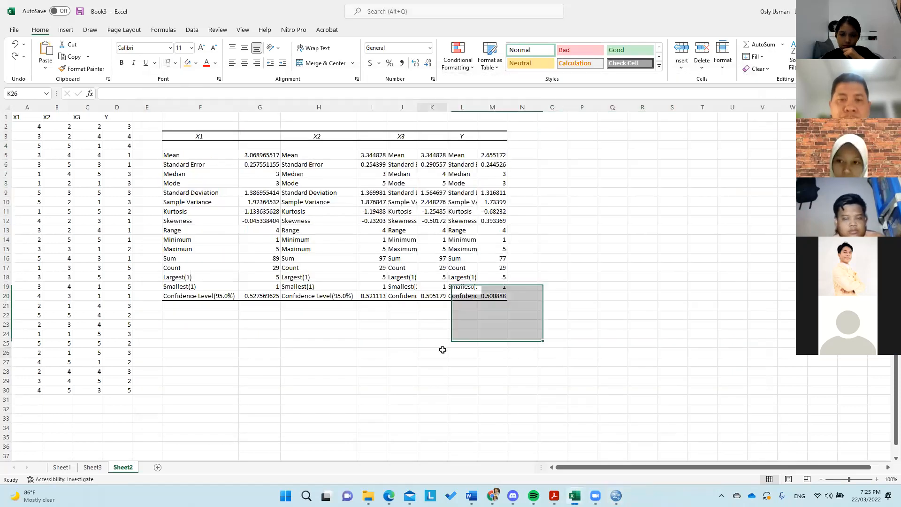
left_click(557, 135)
key("ctrl+v")
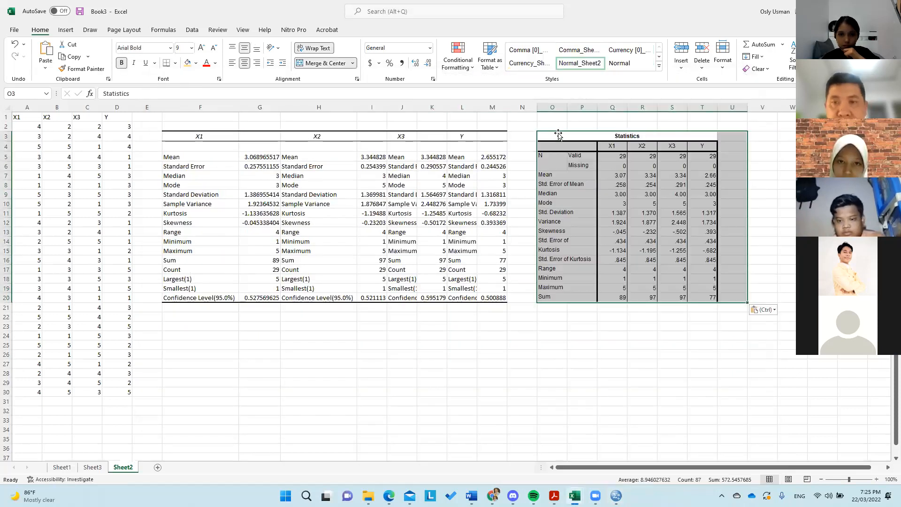
left_click(701, 373)
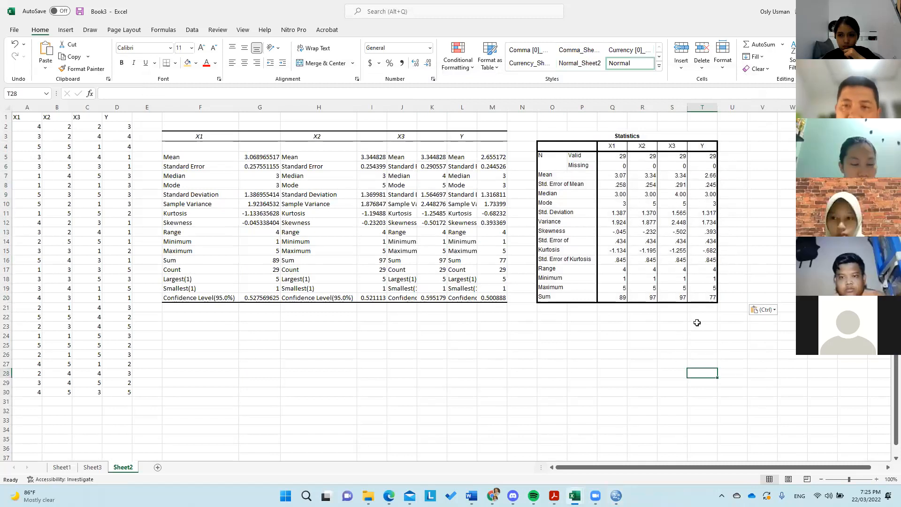
- Fill the X1 mean in both tables, cells G5 and Q7, with light gold
left_click(265, 155)
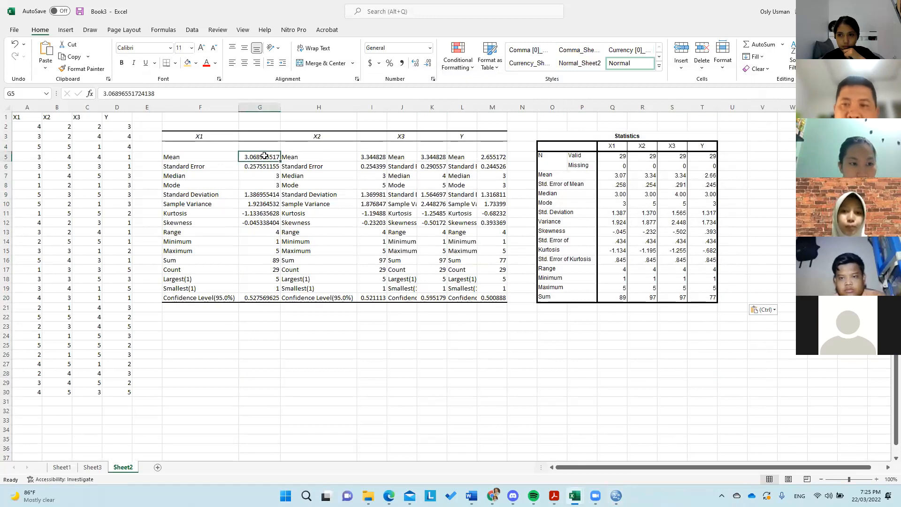
left_click(187, 63)
left_click(614, 175)
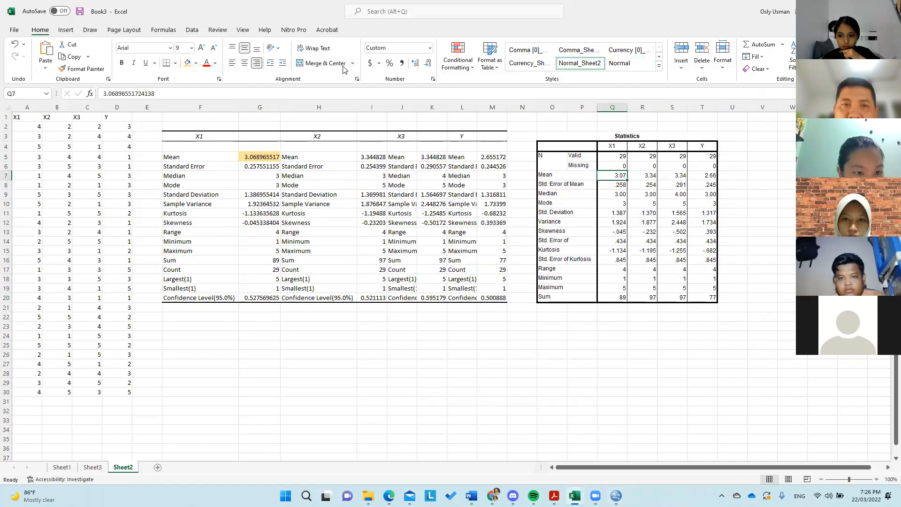
left_click(189, 65)
- Fill the X2 and X3 means in the SPSS table, cells R7 and S7, with light gold
left_click(651, 174)
left_click(188, 63)
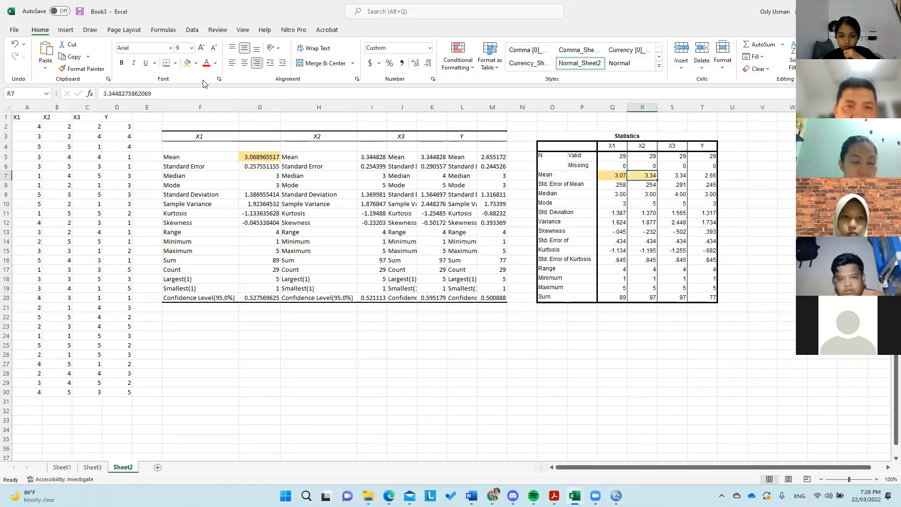
left_click(678, 178)
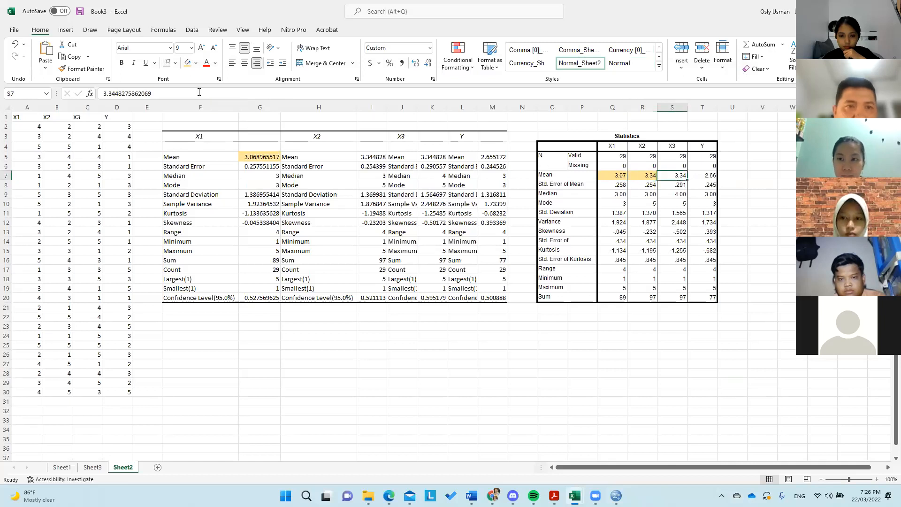
left_click(188, 63)
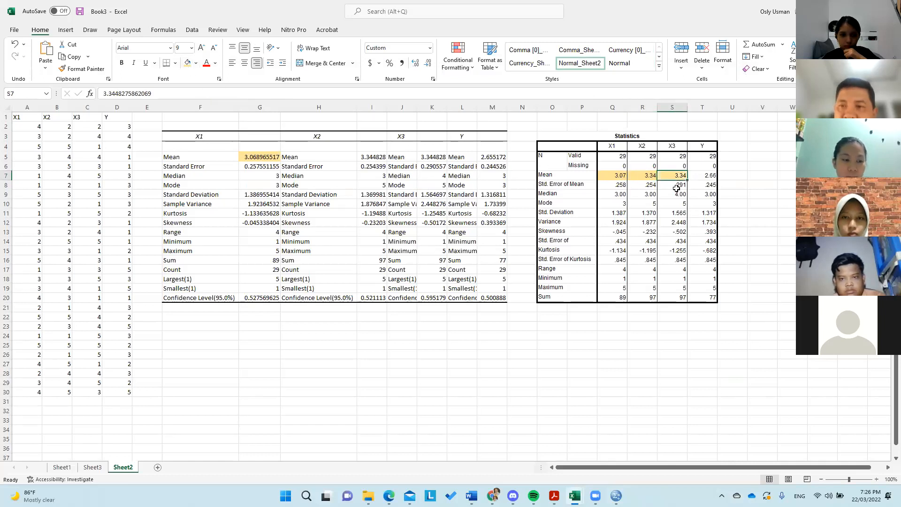
- Fill the Y mean in T7 and the Excel means of X2, X3 and Y in I5, K5 and M5 with light gold
left_click(713, 177)
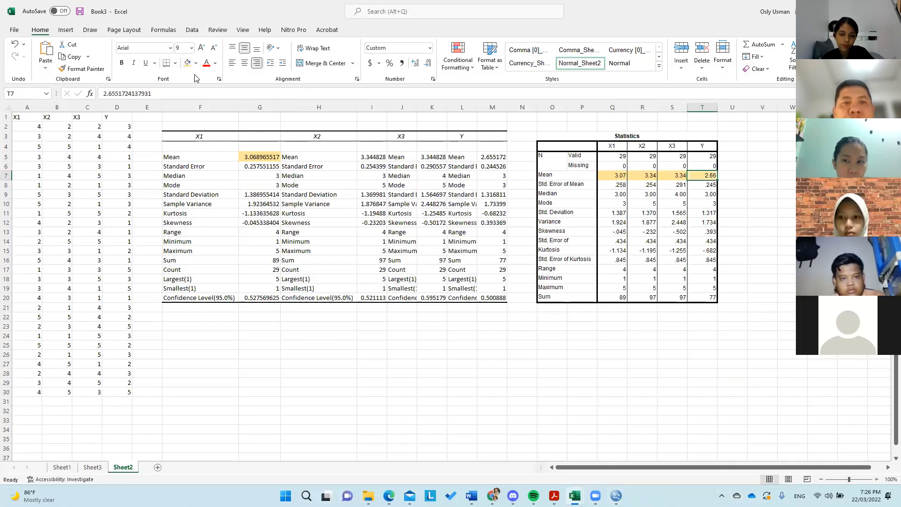
left_click(372, 158)
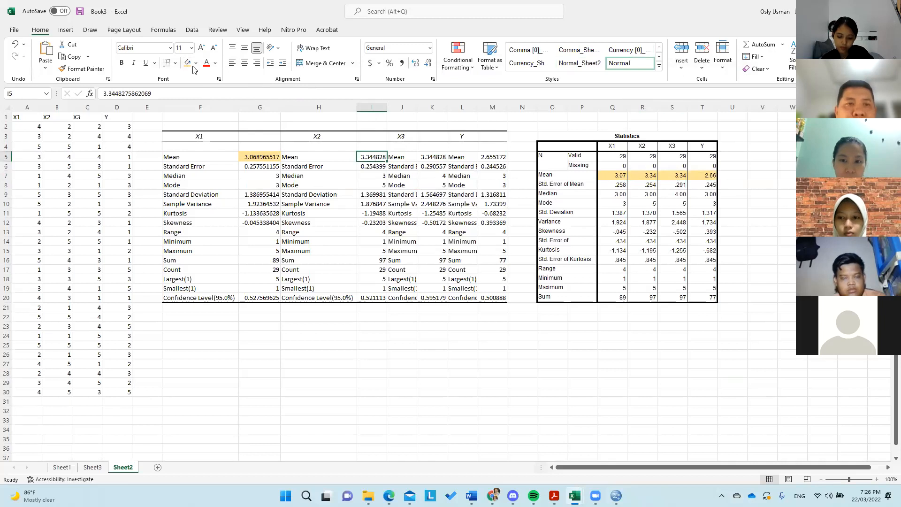
left_click(432, 157)
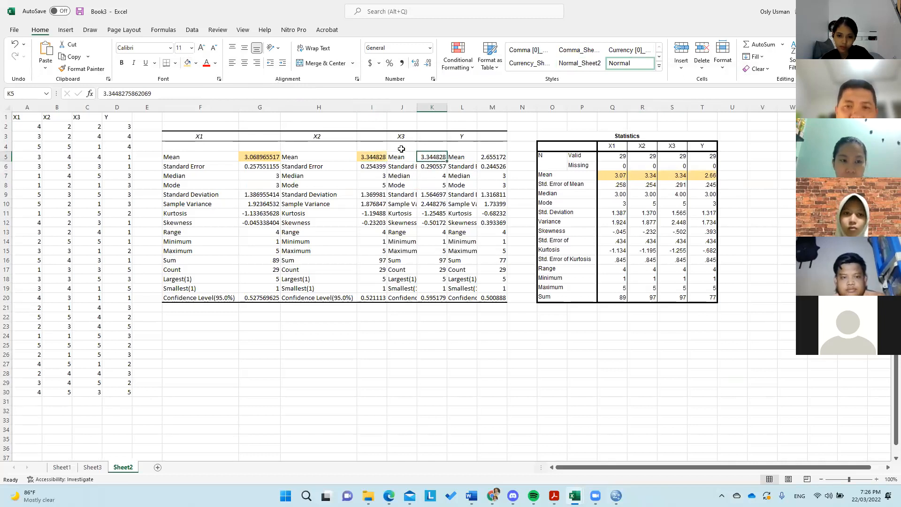
left_click(187, 63)
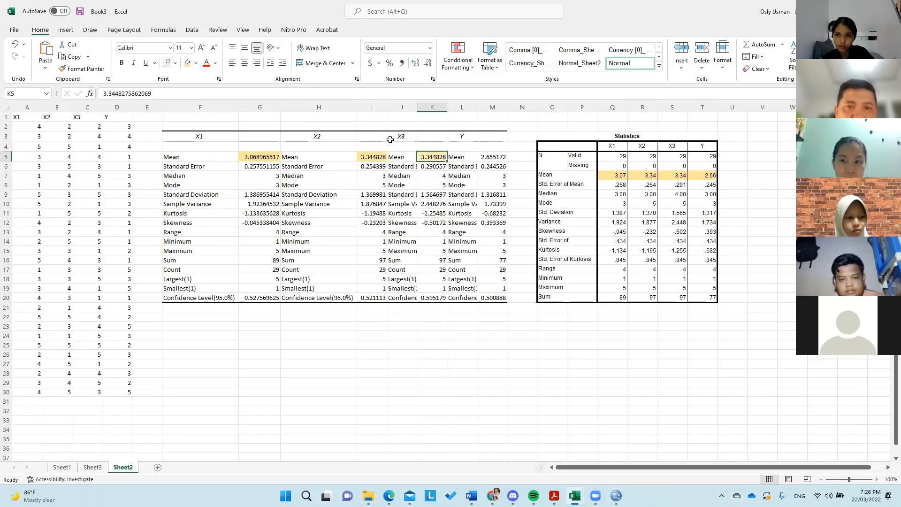
left_click(489, 158)
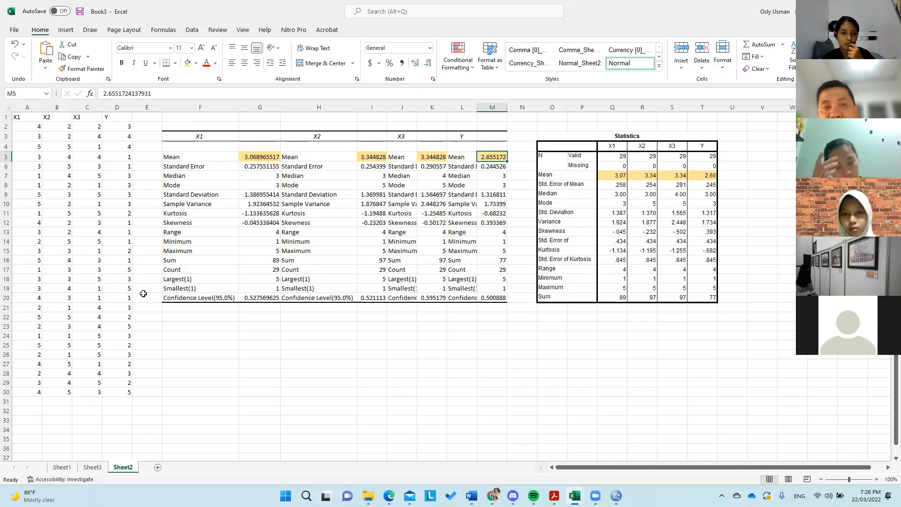
- Clear the contents of both descriptive statistics tables across the range F3:T21
left_click_drag(202, 137, 613, 306)
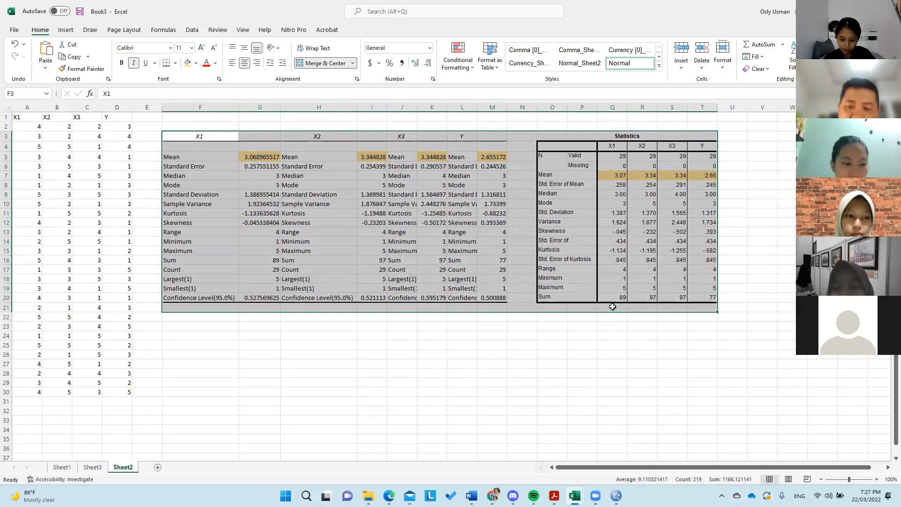
key("Delete")
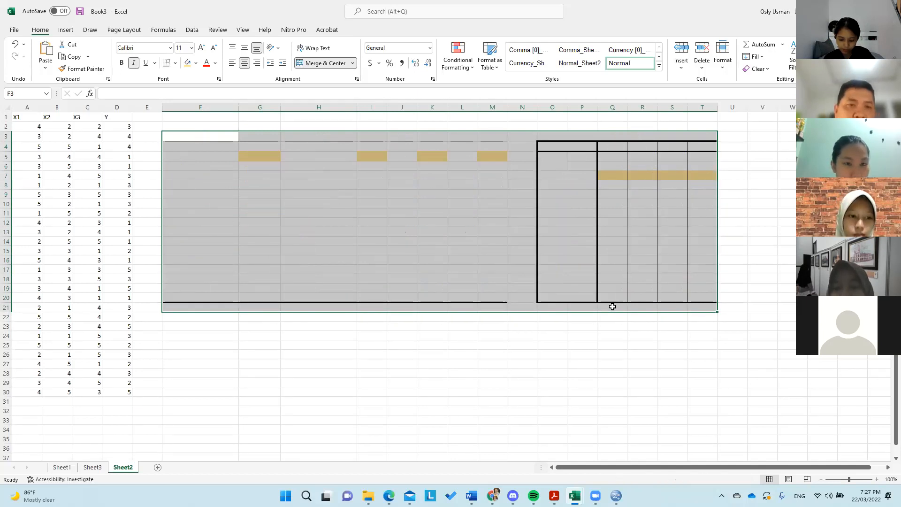
left_click(184, 135)
- Copy the data block A1:D30 and paste it at cells E1 and I1
left_click_drag(20, 119, 123, 396)
key("ctrl+c")
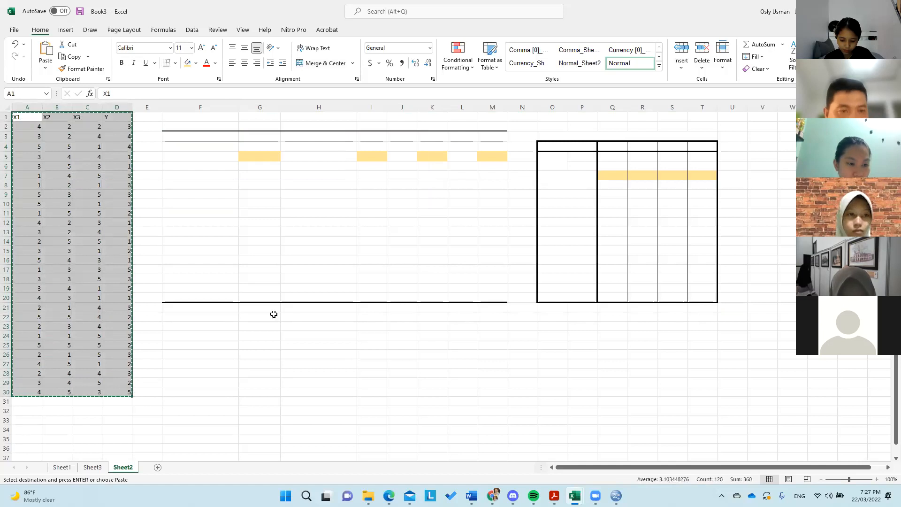
left_click(141, 114)
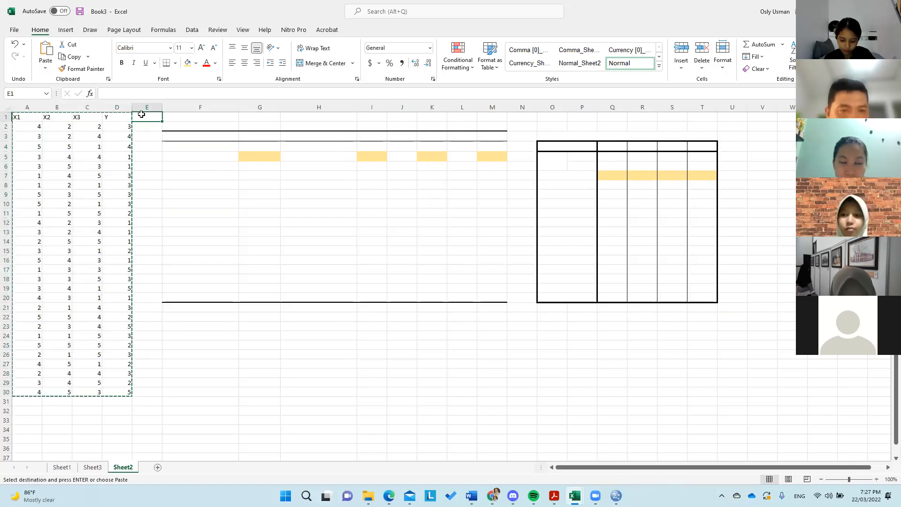
key("ctrl+v")
left_click(386, 118)
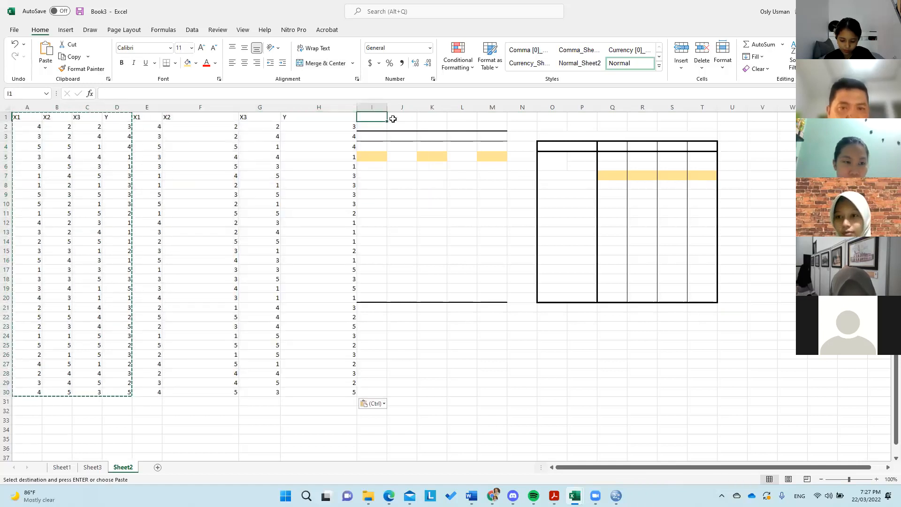
key("ctrl+v")
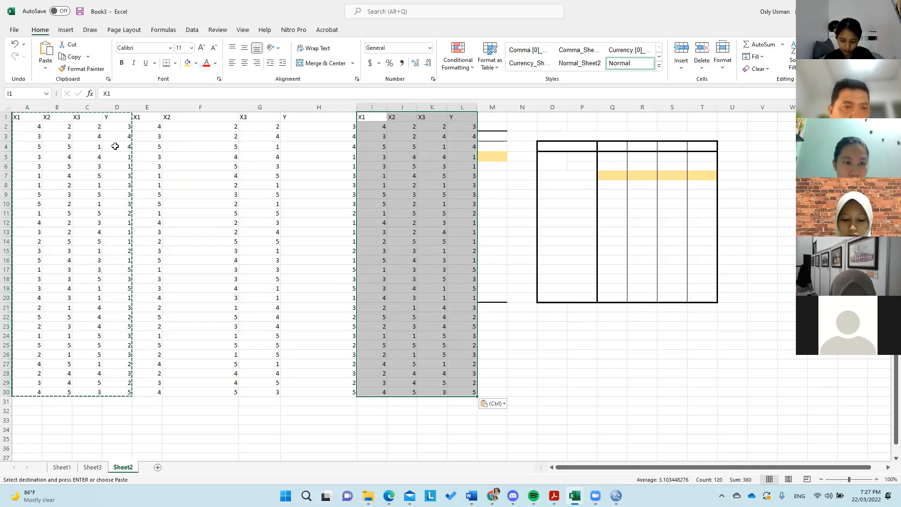
- Try to paste another copy of the data block at cell M1
left_click(500, 118)
key("ctrl+v")
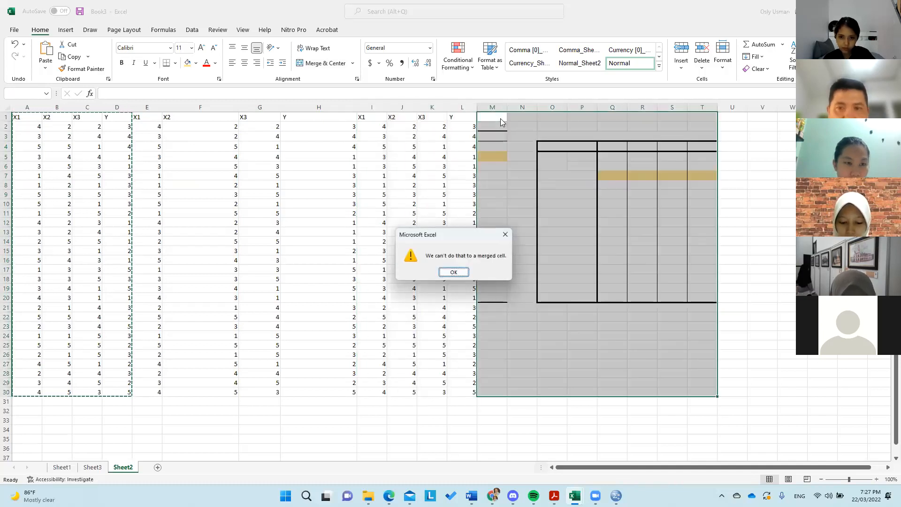
left_click(454, 272)
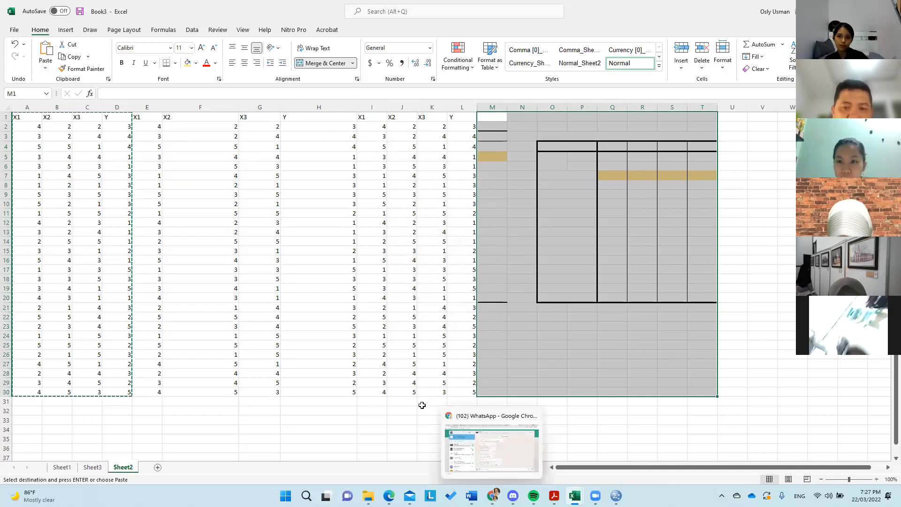
left_click_drag(339, 420, 340, 405)
- Narrow columns F through L to fit their contents
left_click_drag(37, 117, 472, 390)
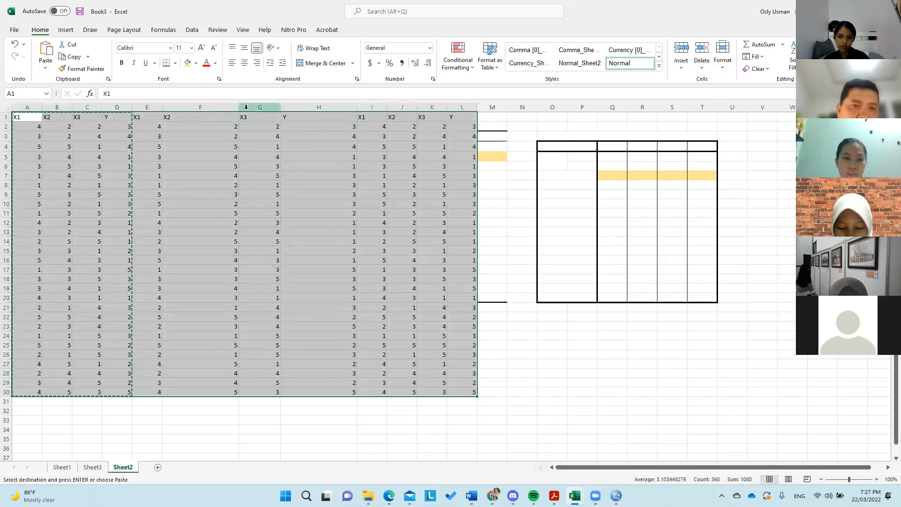
left_click_drag(240, 107, 187, 108)
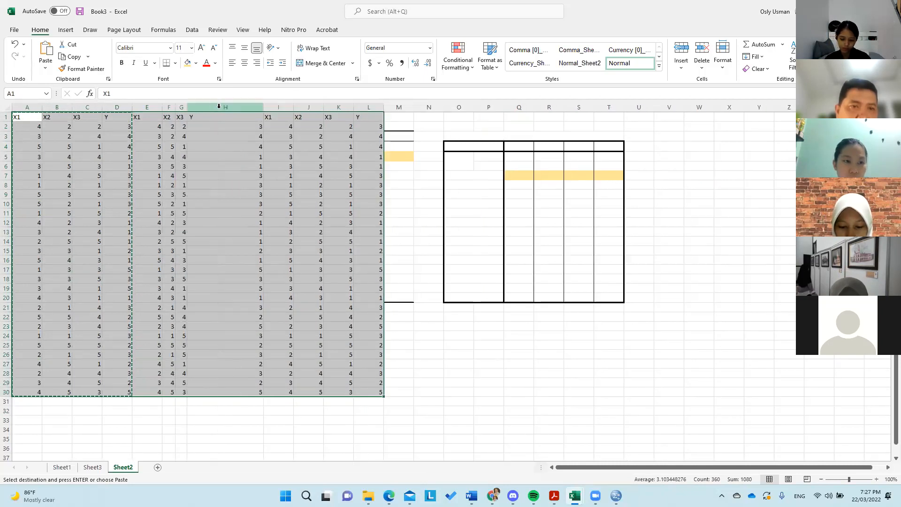
double_click(263, 105)
double_click(225, 106)
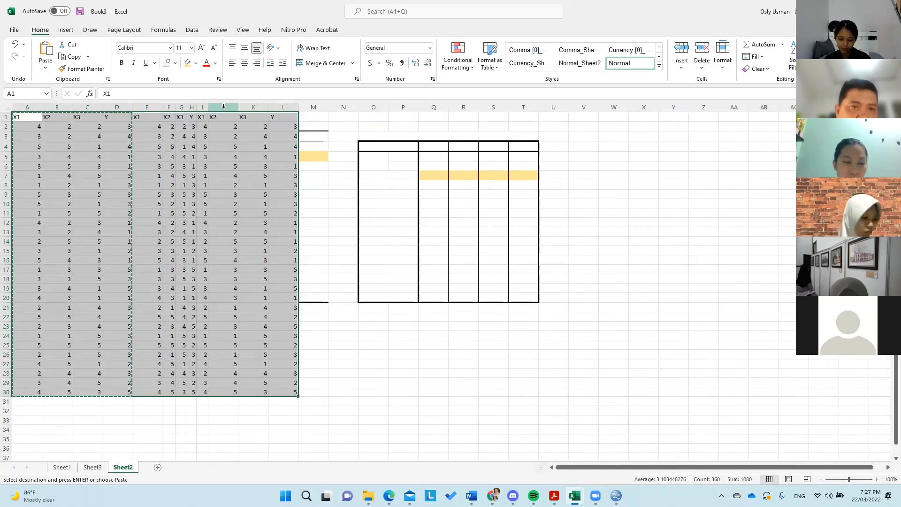
double_click(237, 108)
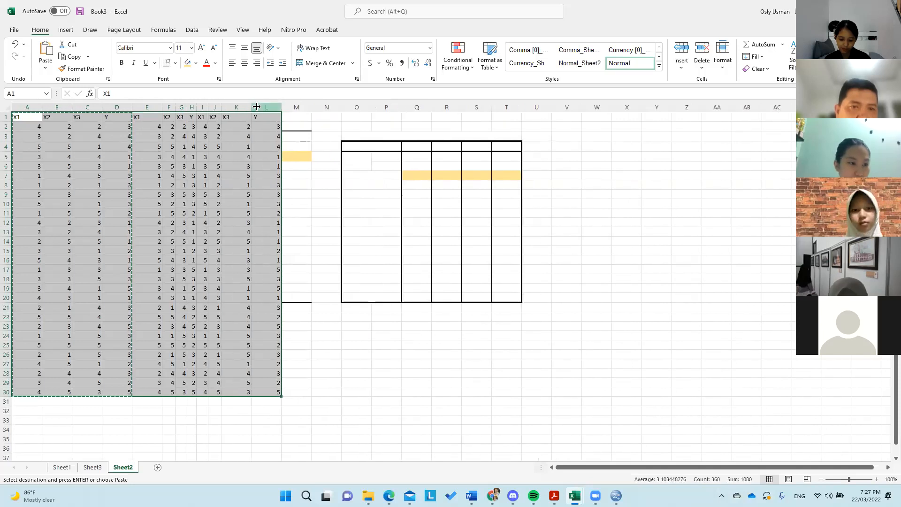
double_click(251, 107)
double_click(263, 106)
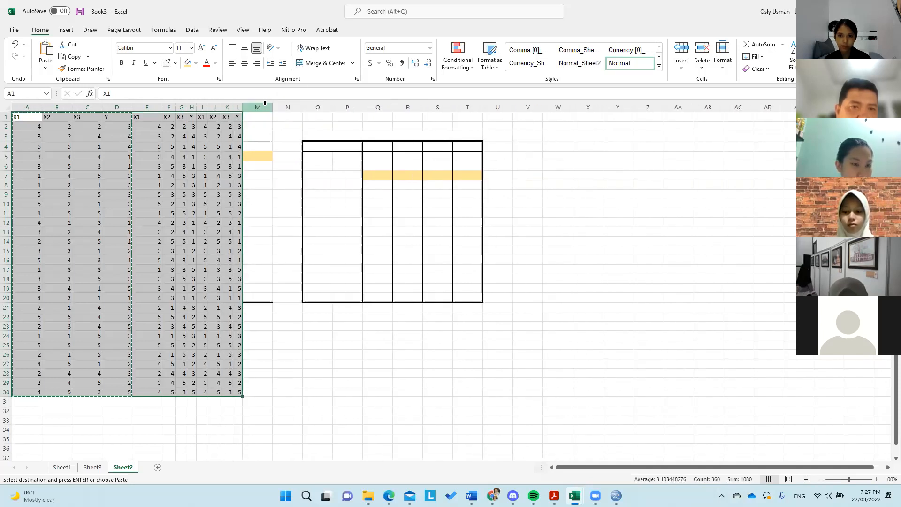
- Extend the X1 header as a series through X12 across A1:L1 and fit column L to its header
left_click(32, 120)
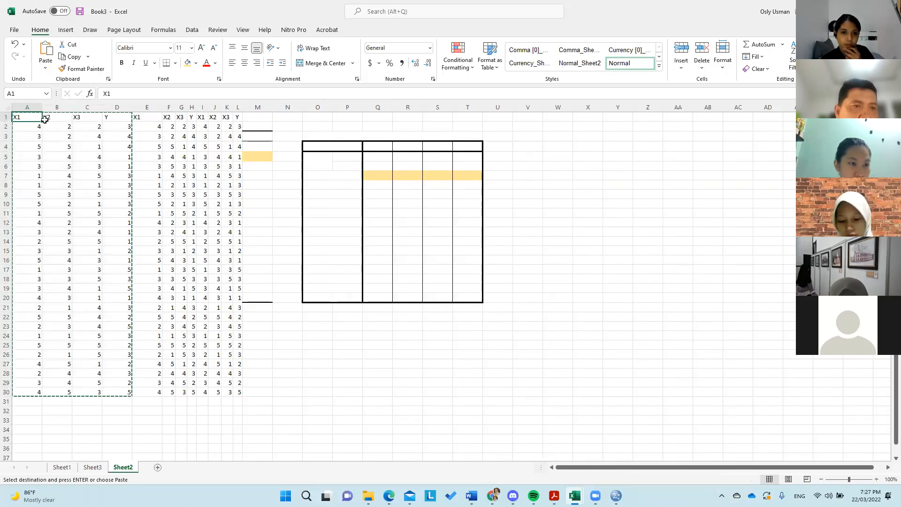
left_click_drag(43, 121, 86, 122)
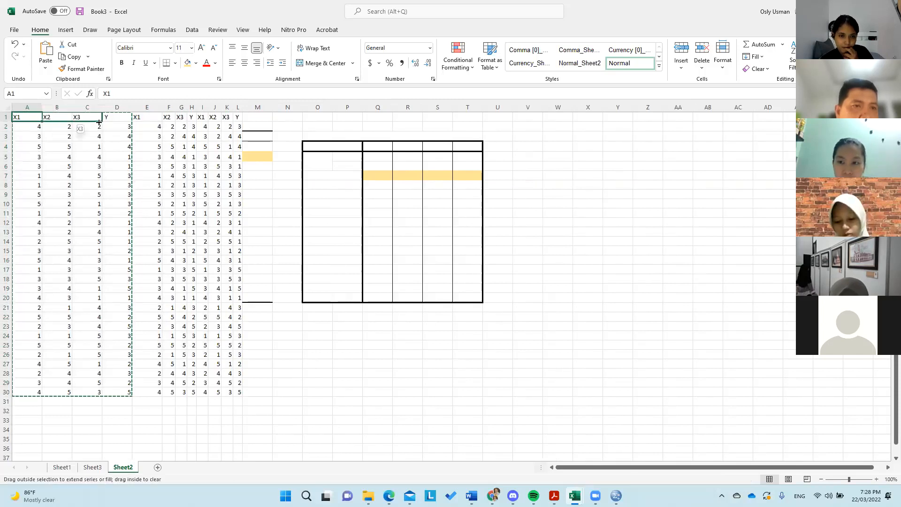
left_click_drag(143, 125, 249, 127)
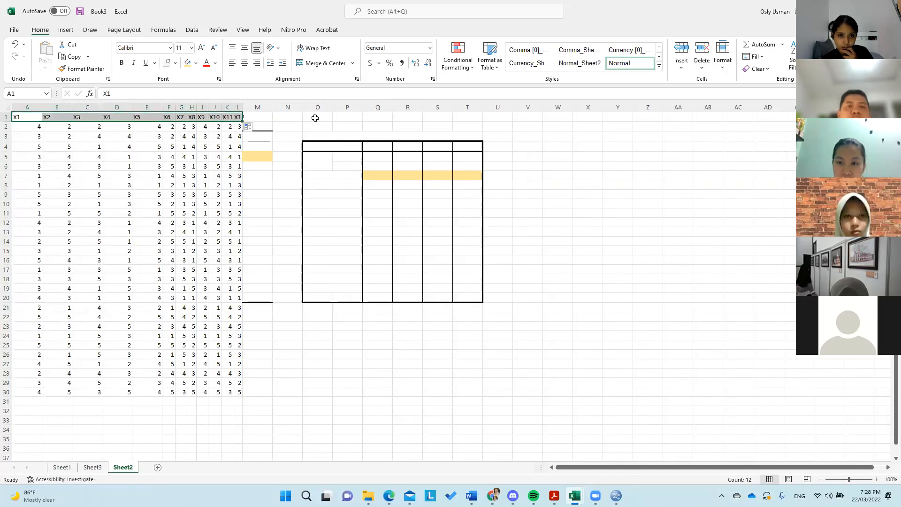
double_click(243, 106)
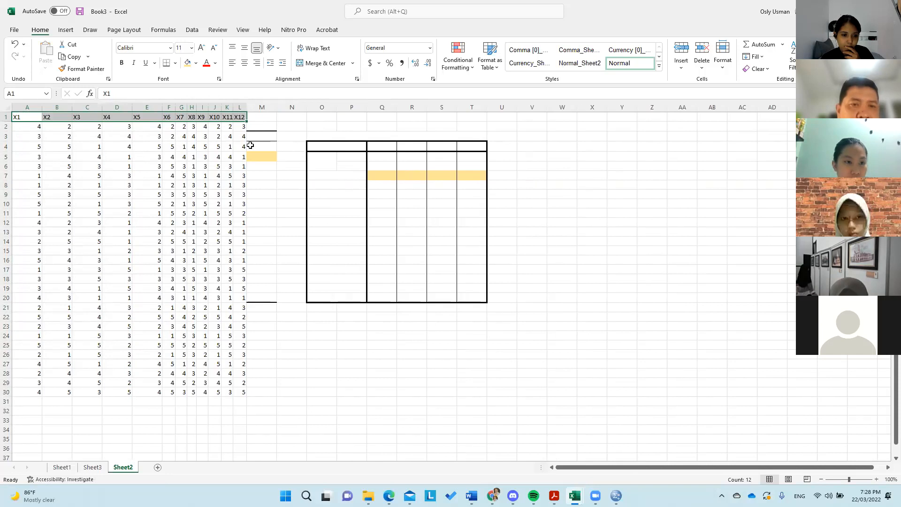
- Delete the cells M3:T21 that hold the leftover table borders and fills
left_click_drag(259, 133, 472, 307)
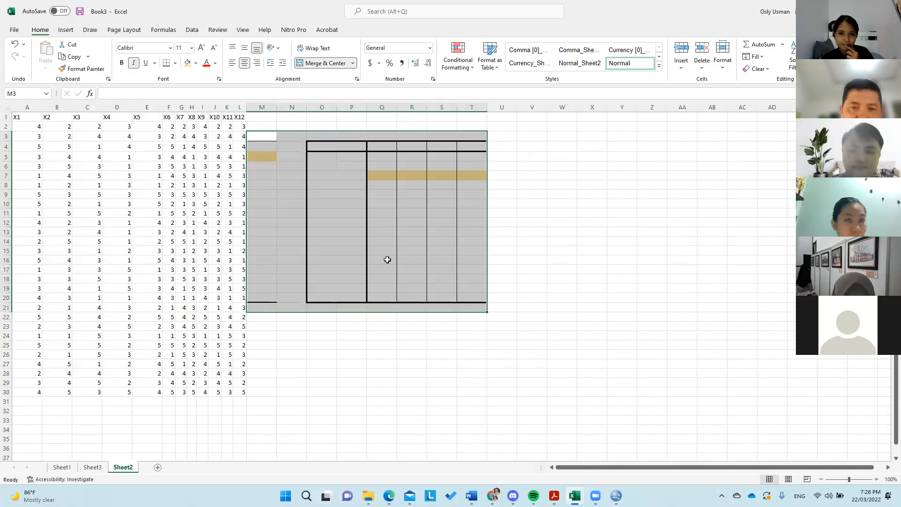
right_click(392, 263)
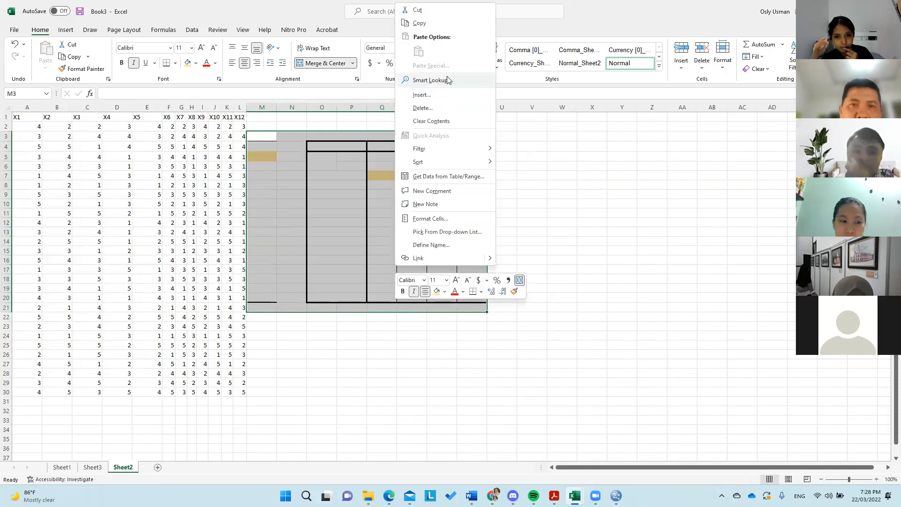
left_click(437, 21)
key("Escape")
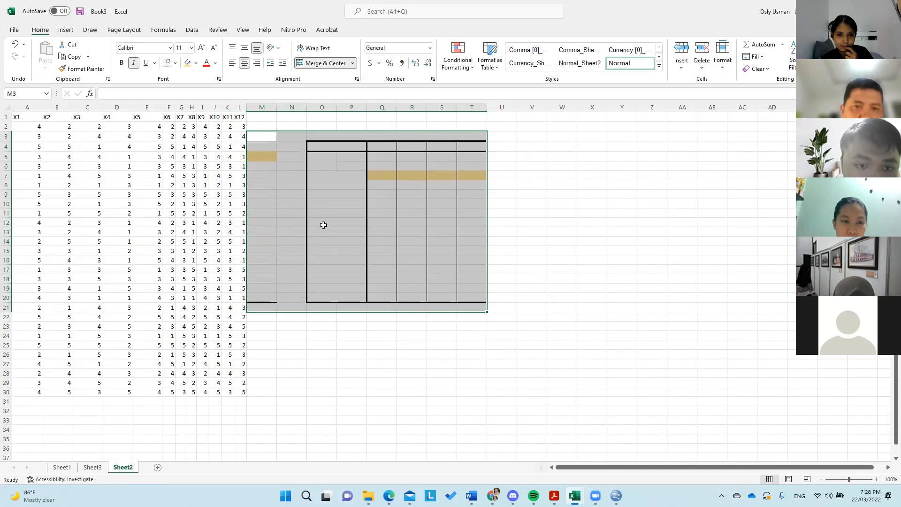
right_click(325, 216)
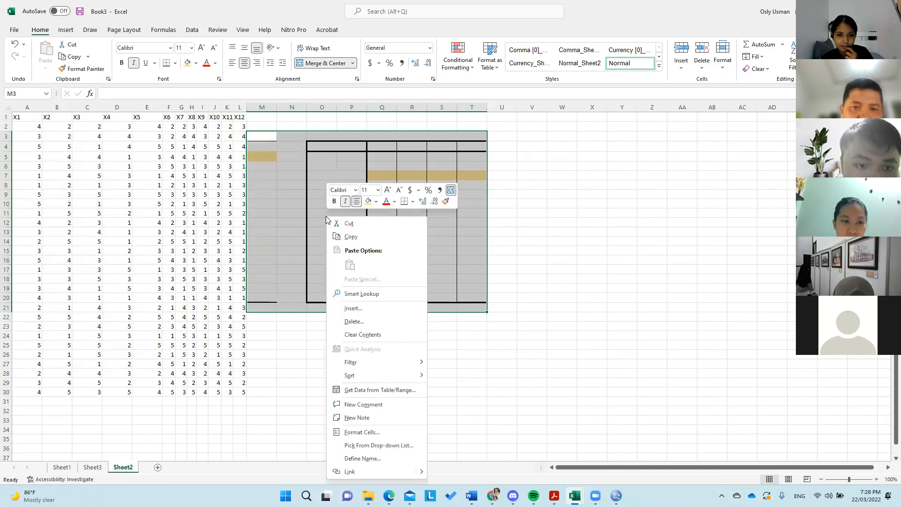
left_click(355, 321)
left_click(351, 360)
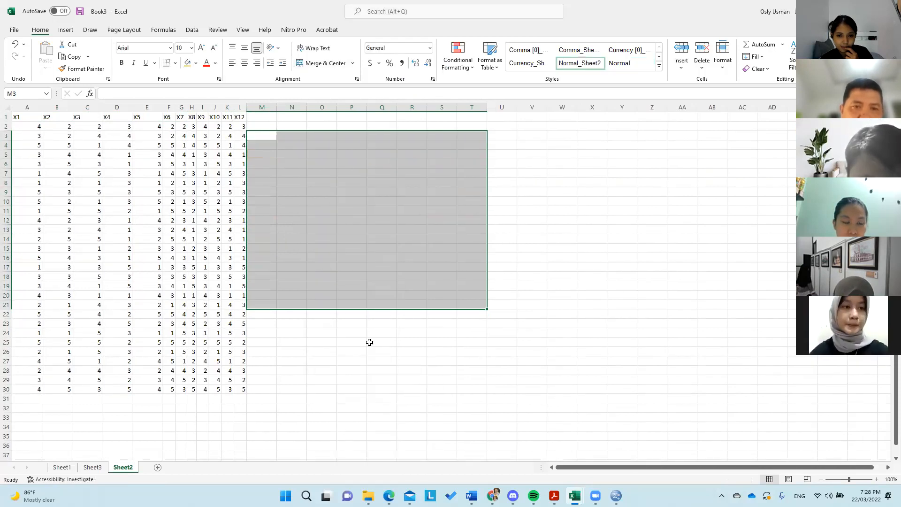
left_click(626, 245)
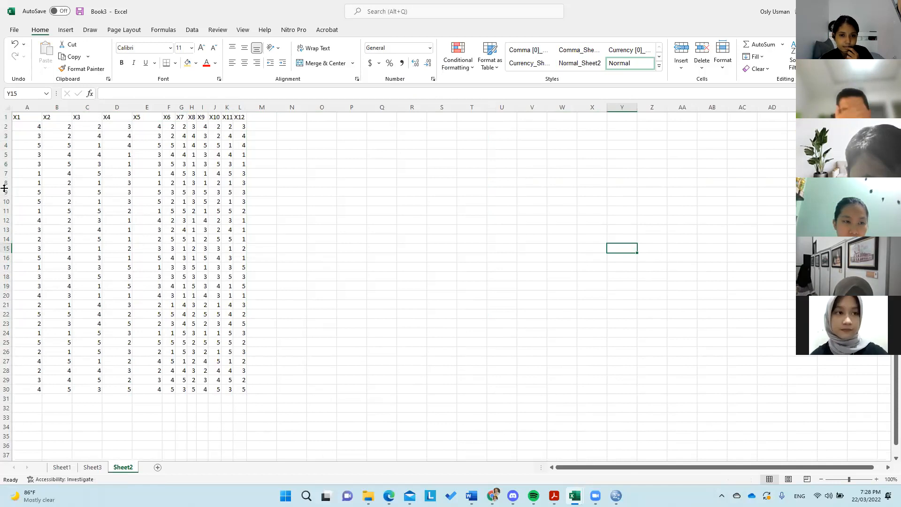
- Narrow columns A through E to fit their contents
double_click(45, 107)
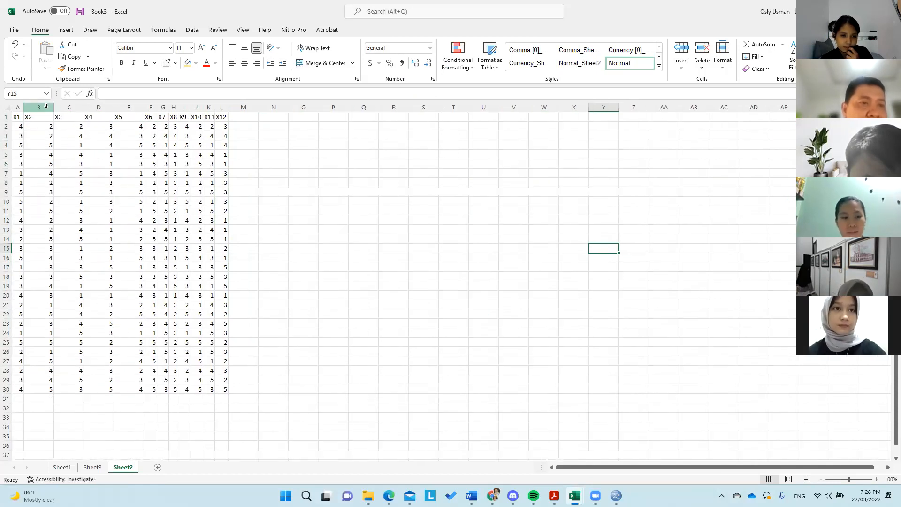
left_click_drag(51, 108, 50, 109)
double_click(50, 108)
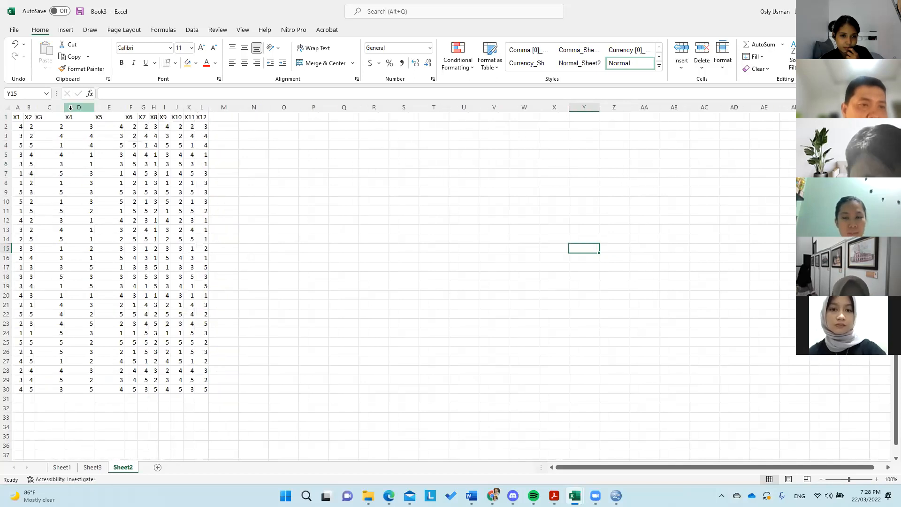
double_click(63, 108)
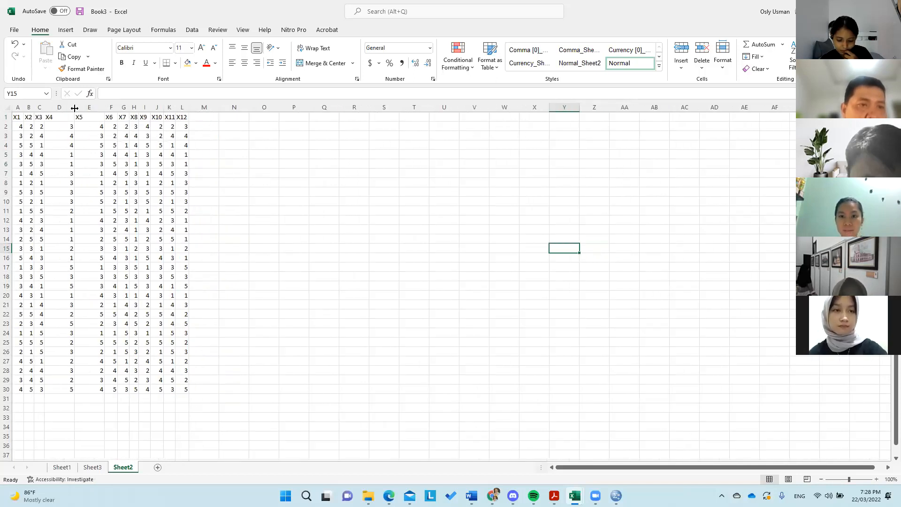
double_click(75, 108)
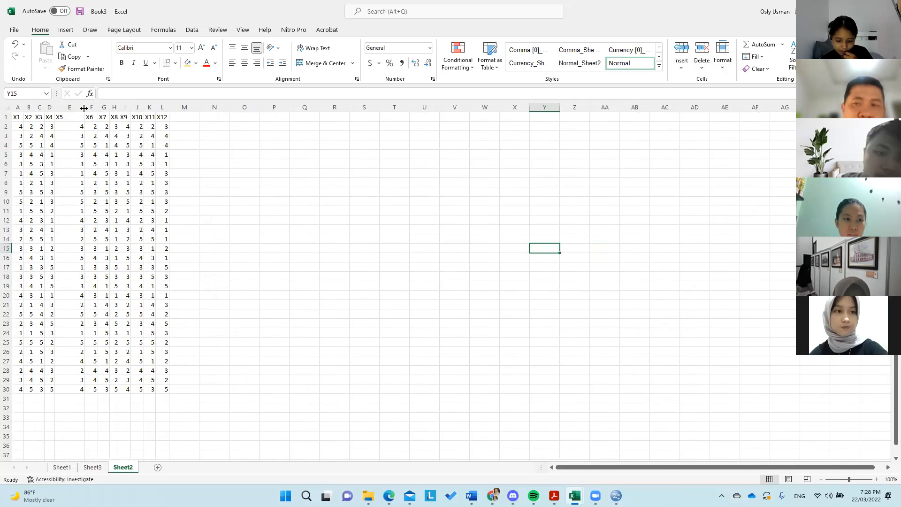
double_click(83, 108)
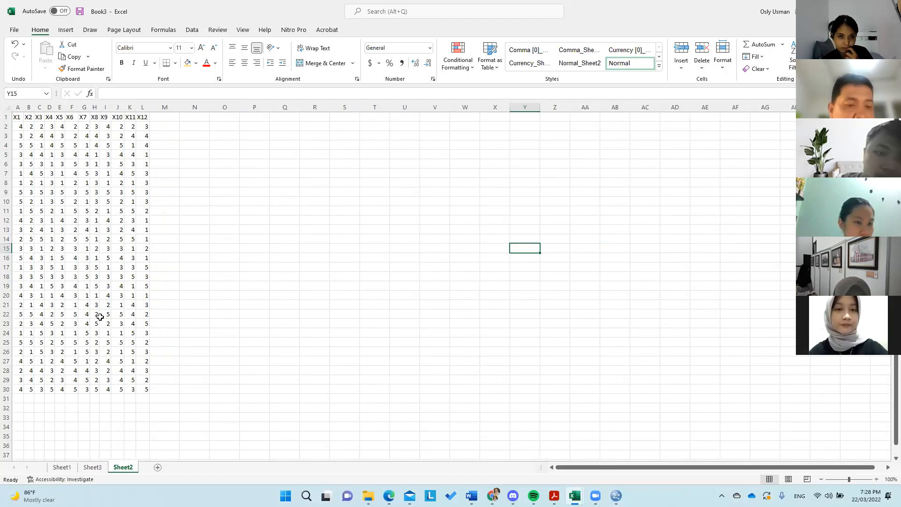
- Enter the sample size note n=30 in cell P5
left_click(259, 156)
type("n=30")
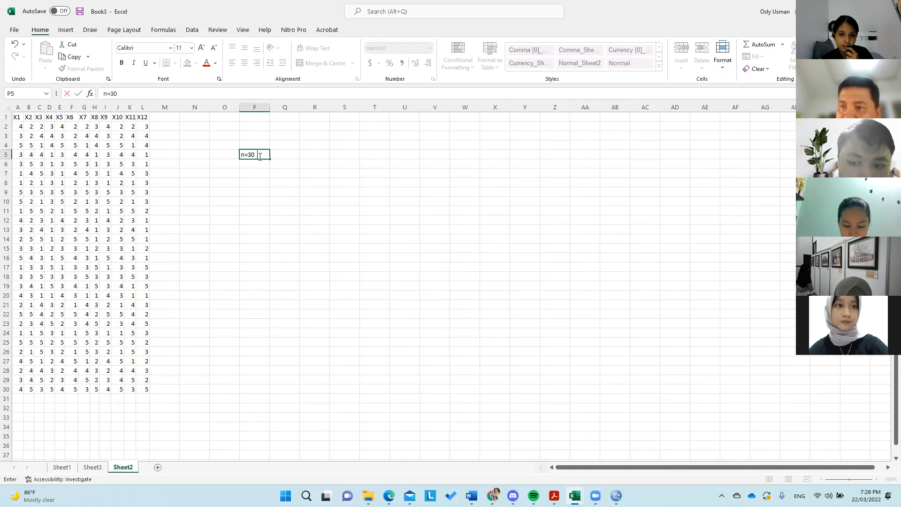
key("Return")
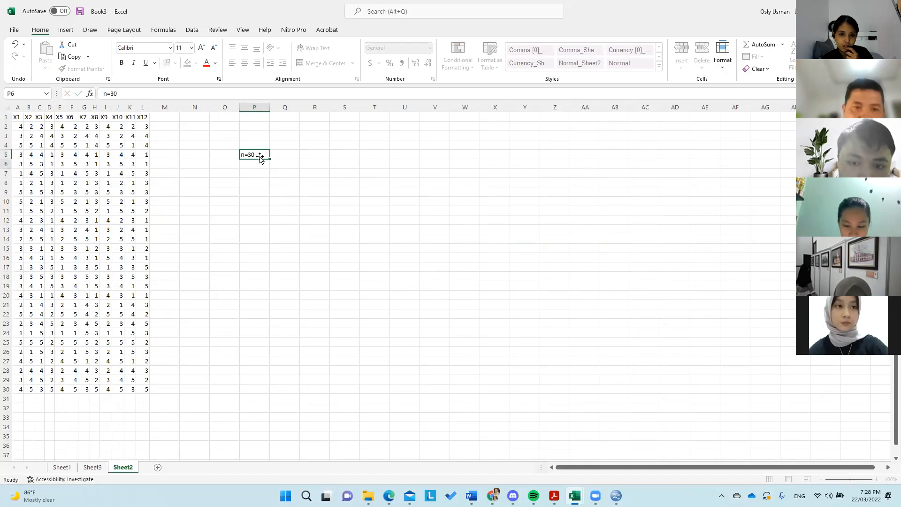
- Enter the value 0.361 in cell P6 below the sample size note
type("0.368")
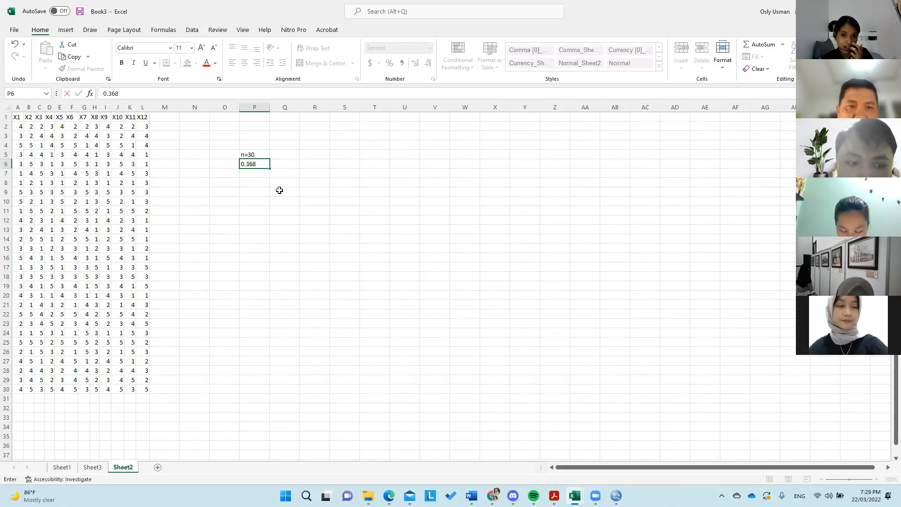
key("BackSpace")
type("1")
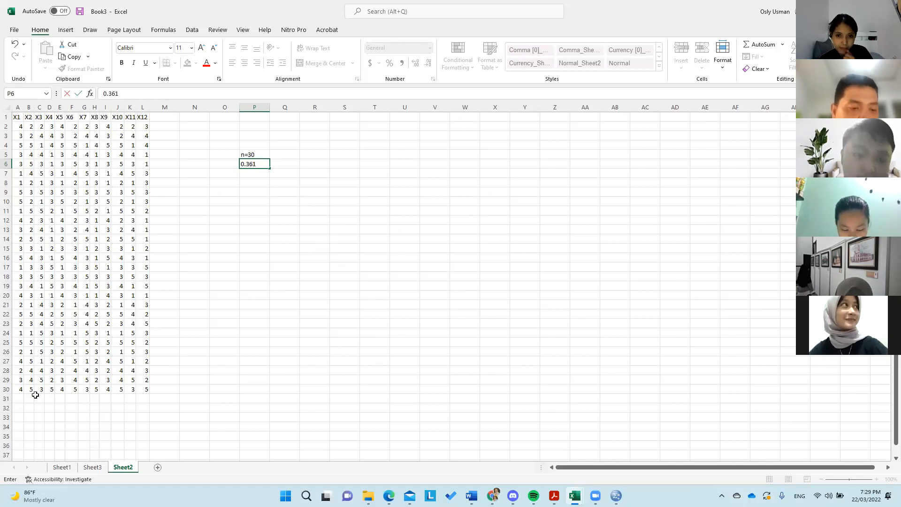
- Enter =0.361 in cell A31, widen column A to fit it, and fill the value across to L31
left_click(22, 398)
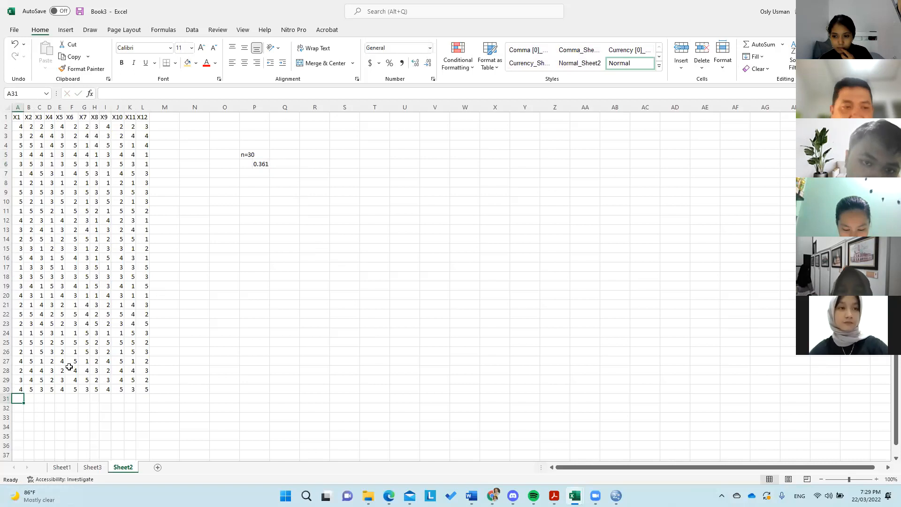
type("=0.361")
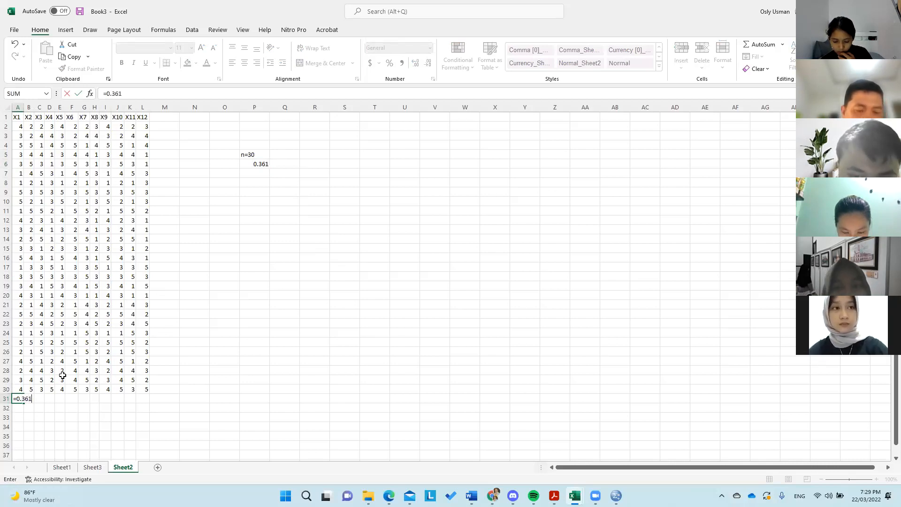
key("Return")
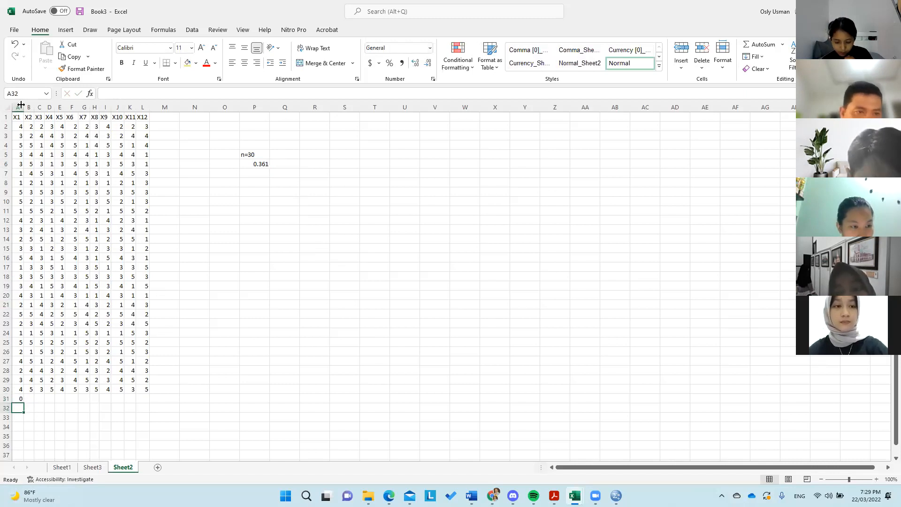
left_click_drag(23, 107, 34, 108)
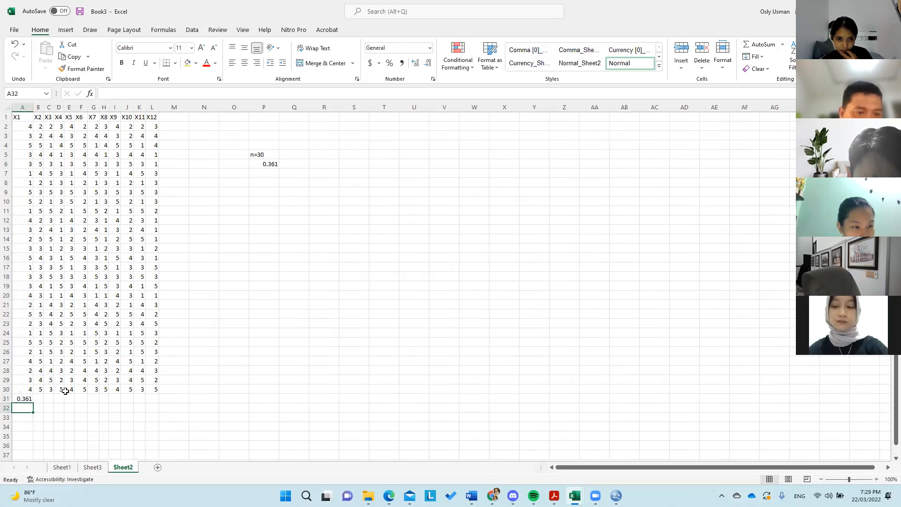
left_click(20, 397)
left_click_drag(34, 403, 160, 404)
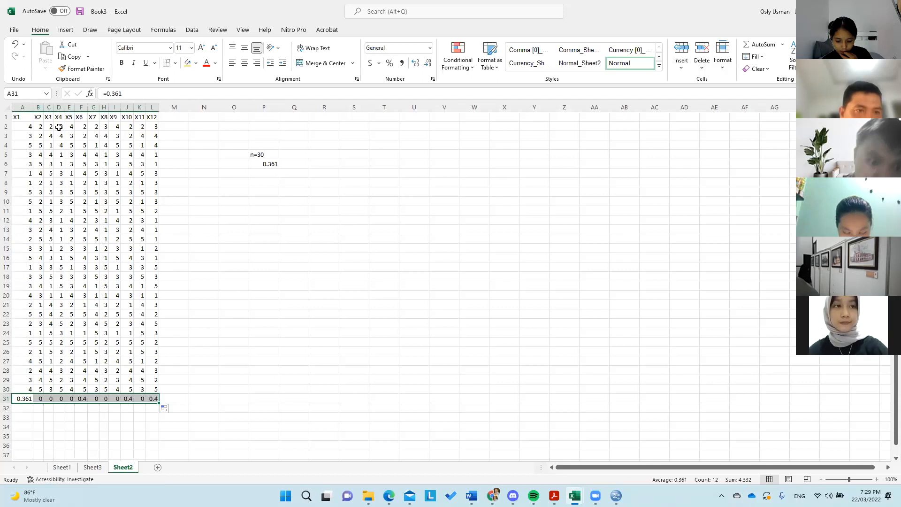
- Widen columns A through L evenly so the row 31 values fit with all their decimals
left_click_drag(15, 118, 151, 390)
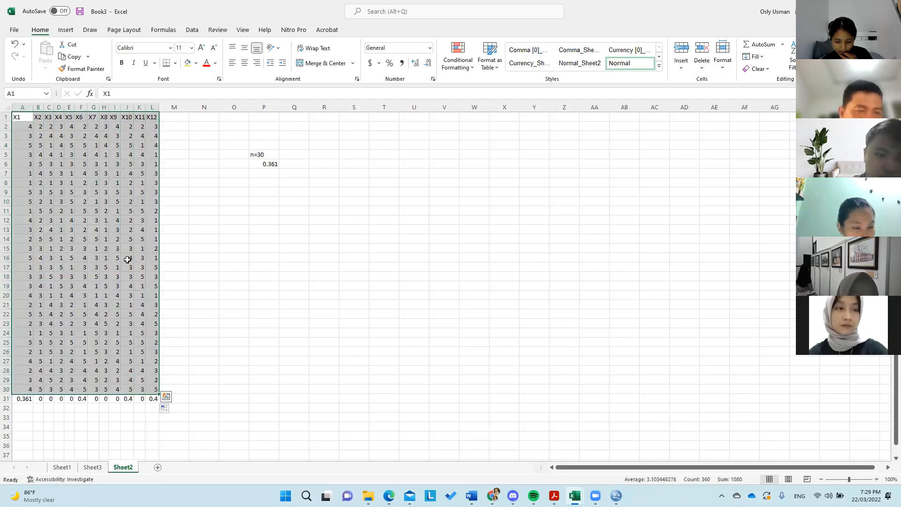
left_click(240, 313)
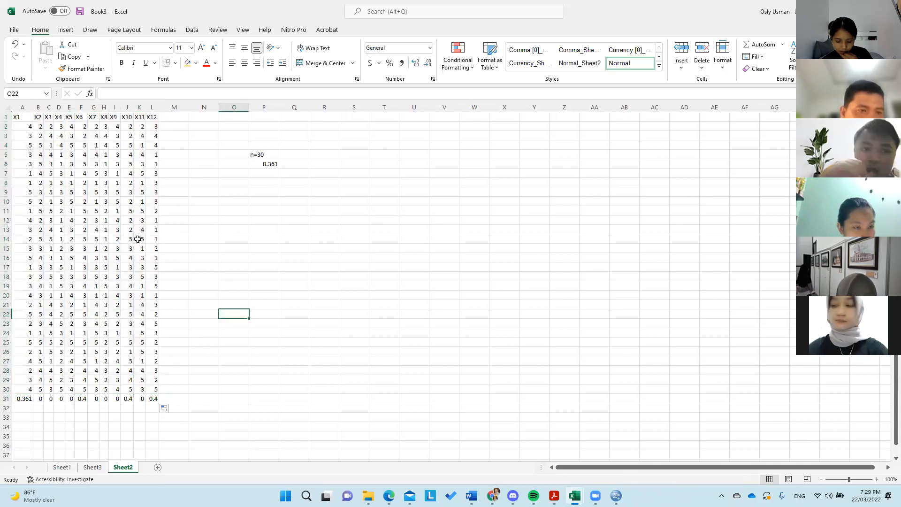
left_click_drag(15, 118, 153, 397)
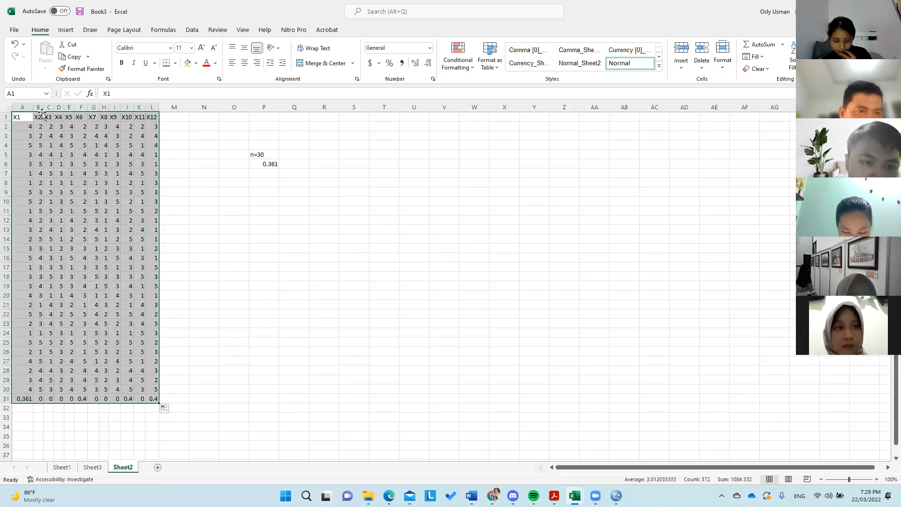
left_click_drag(43, 111, 53, 111)
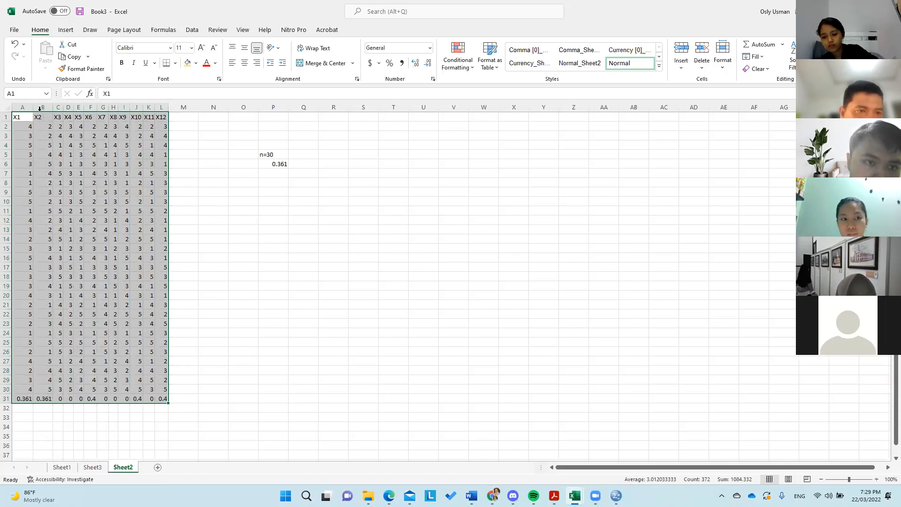
left_click_drag(28, 111, 159, 110)
double_click(153, 106)
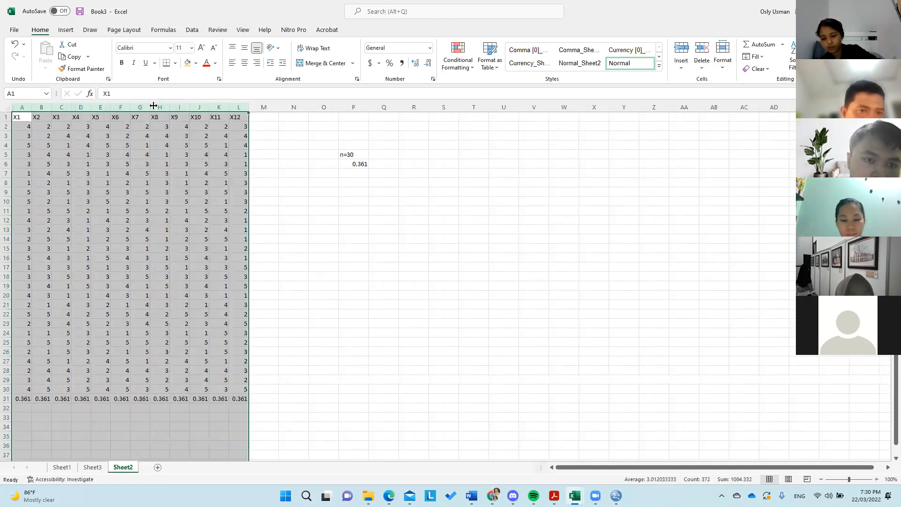
left_click(358, 258)
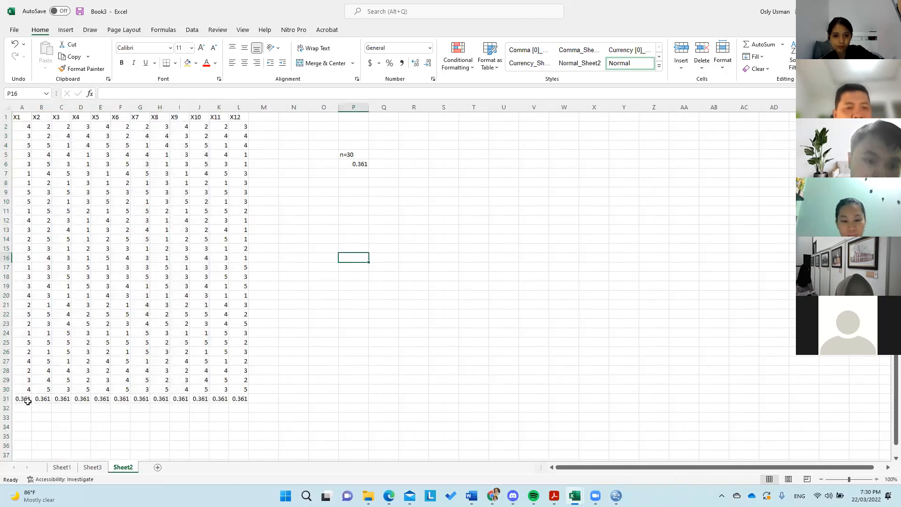
- Shade cells A31:L31 with a light gold fill
left_click_drag(27, 401, 242, 400)
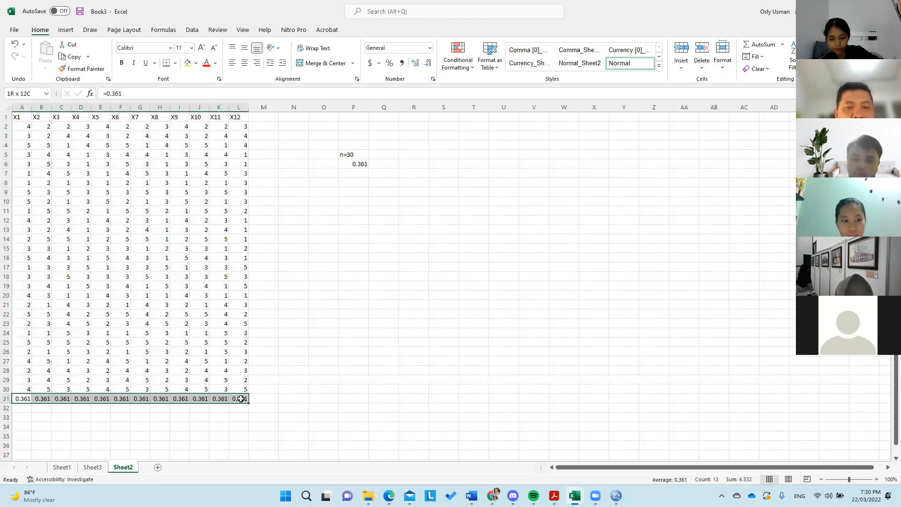
left_click(190, 68)
left_click(342, 425)
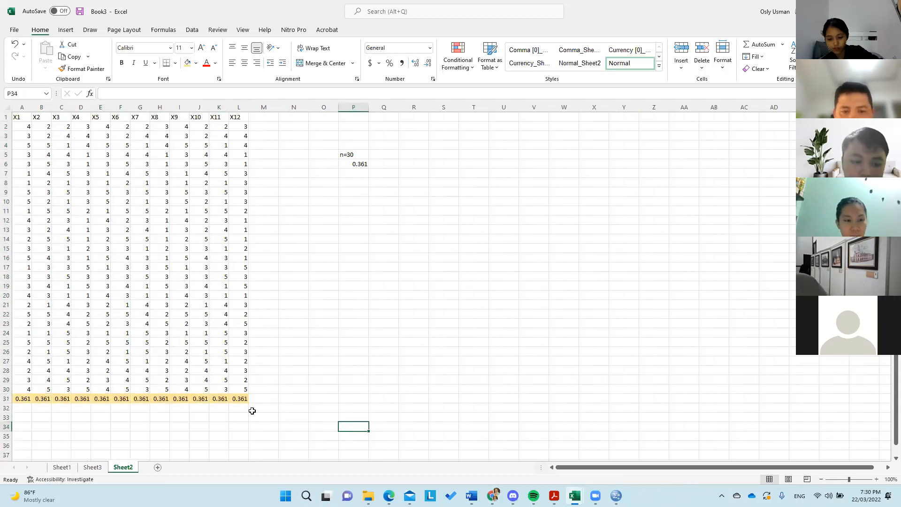
- Try to enter a CORREL formula in cell A32 using only the X1 range A2:A30
left_click(20, 408)
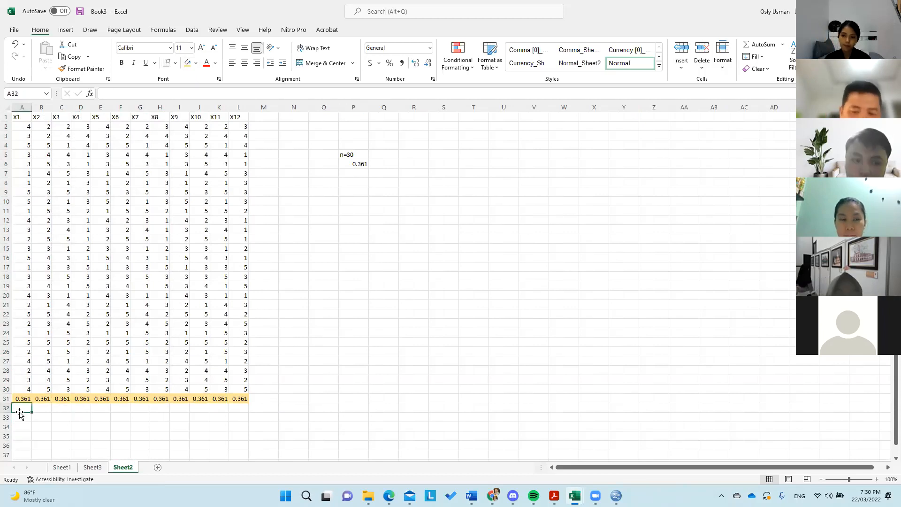
type("=core")
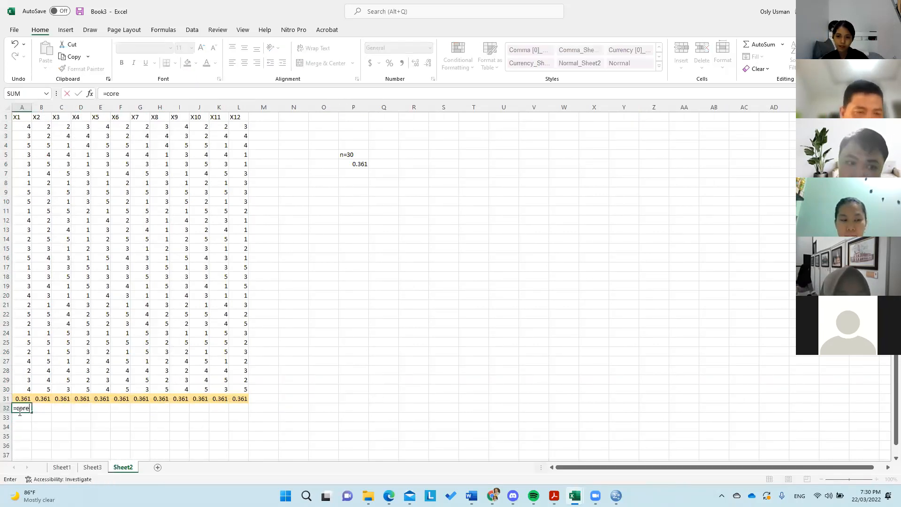
key("BackSpace")
type("r")
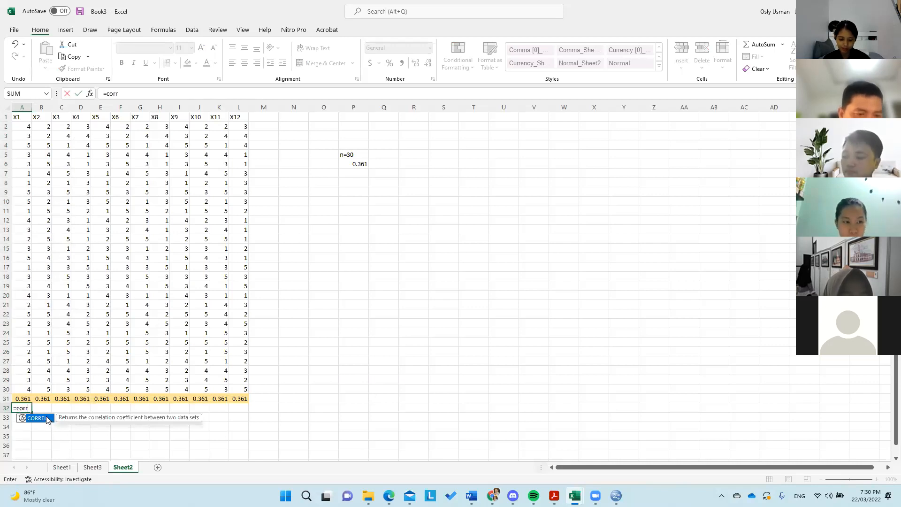
left_click(30, 407)
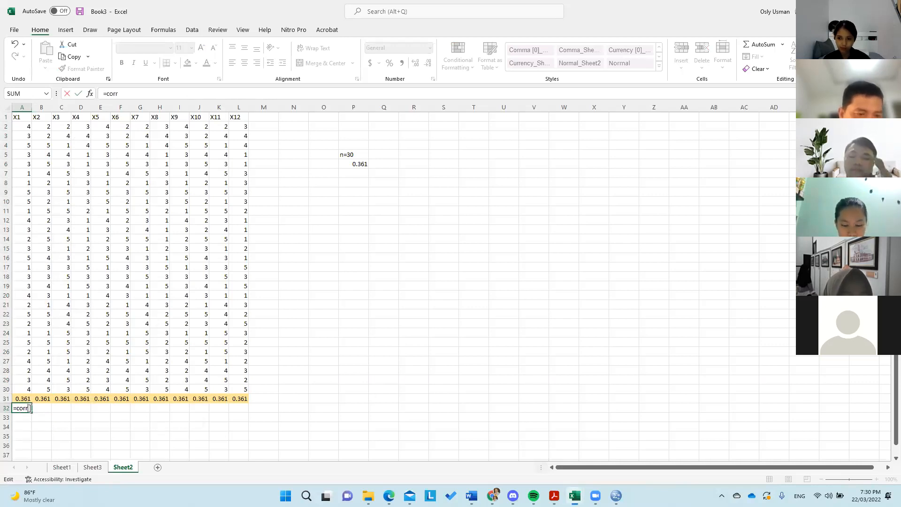
type("el")
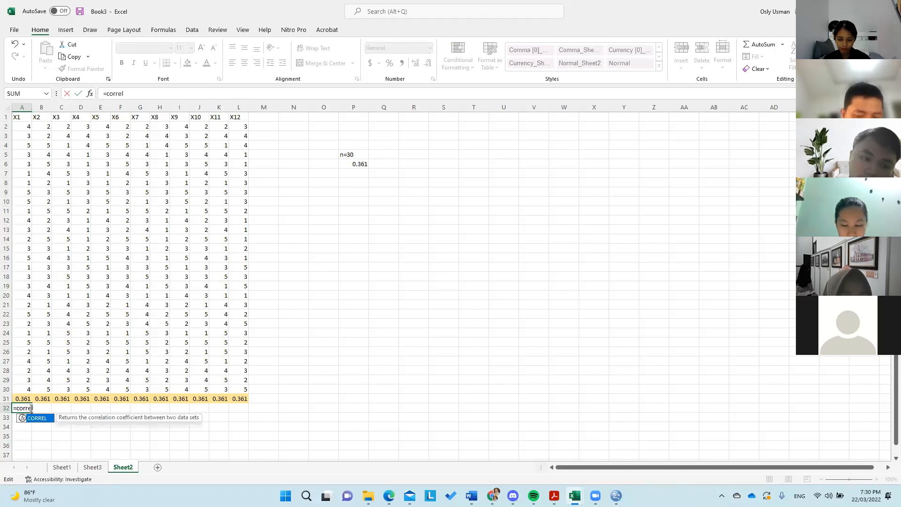
type("(")
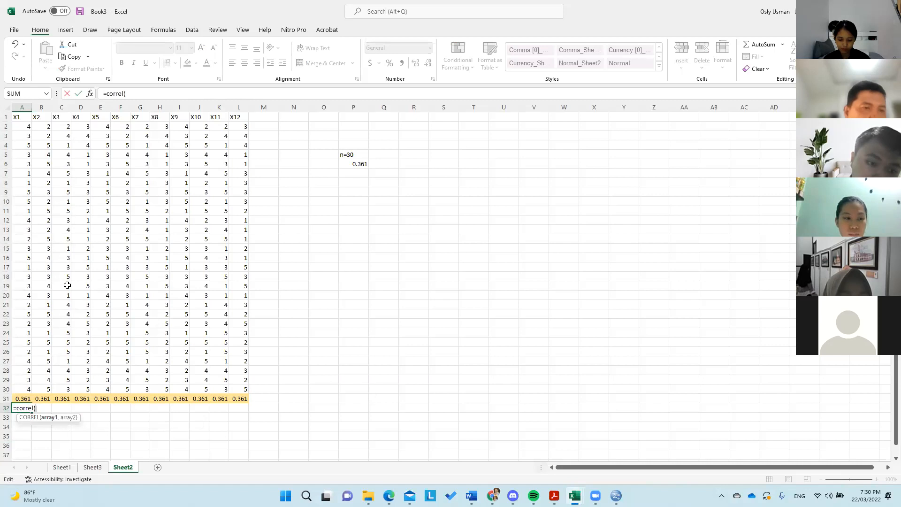
left_click_drag(30, 125, 14, 388)
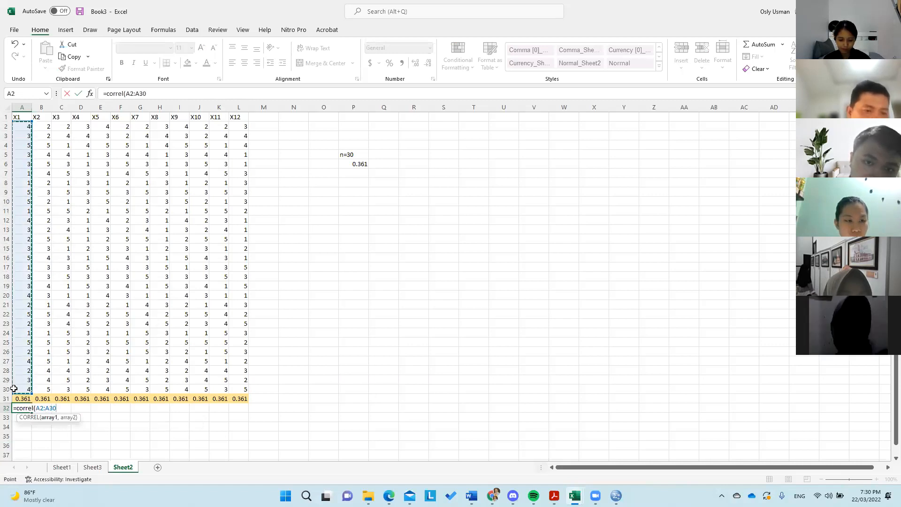
type(")")
key("Return")
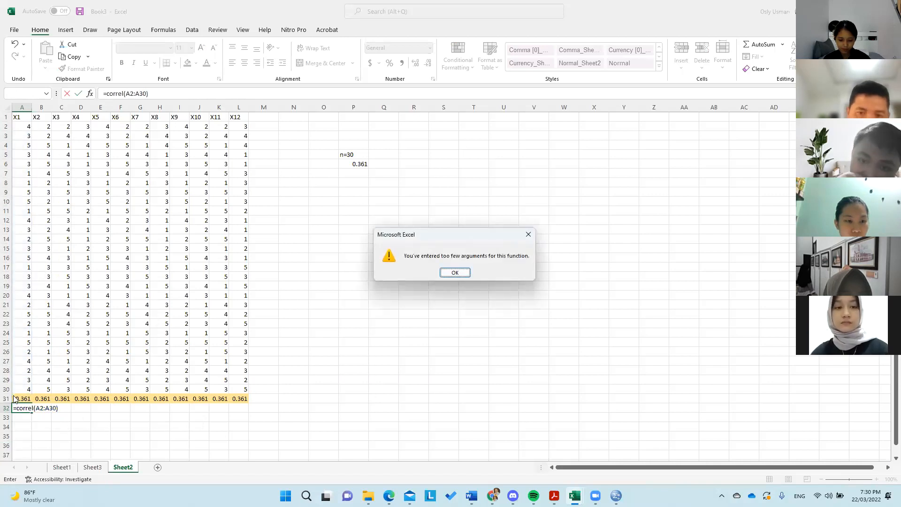
left_click(454, 273)
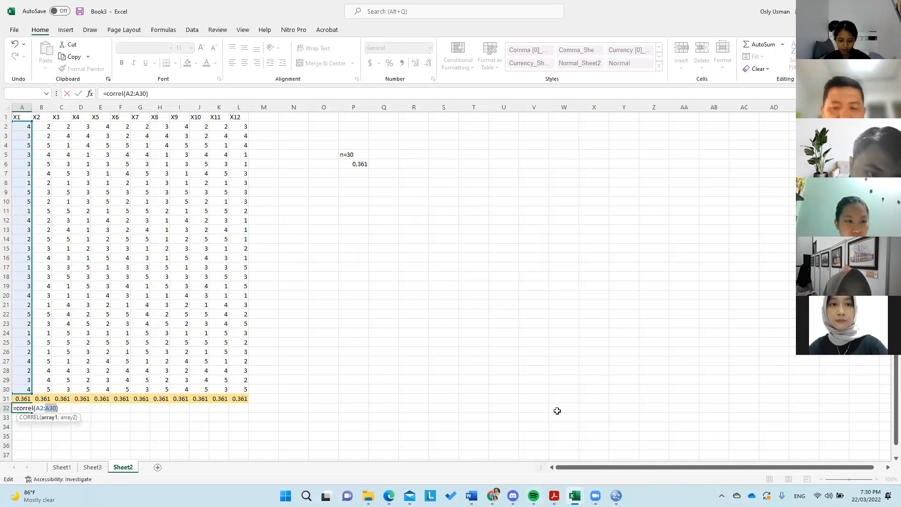
- Switch to Chrome and look up correl on the web from the research guide PDF's page
left_click(493, 495)
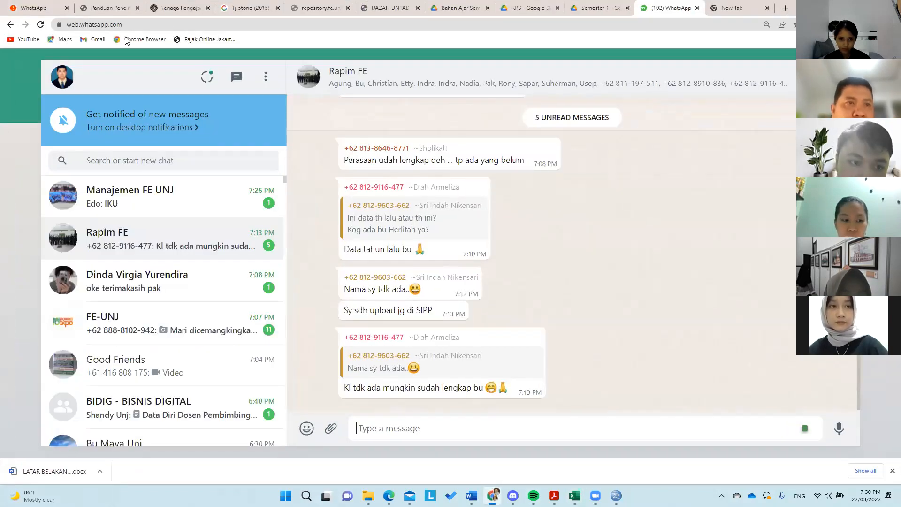
left_click(126, 5)
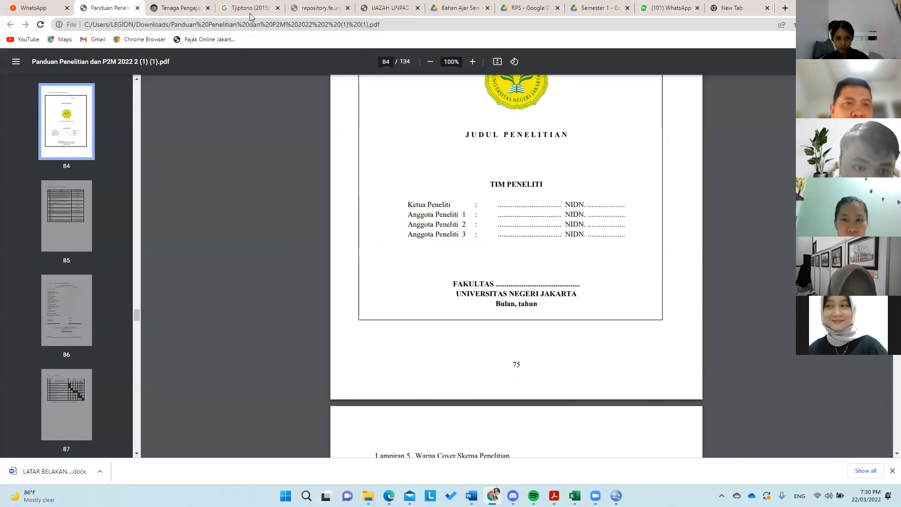
left_click(176, 27)
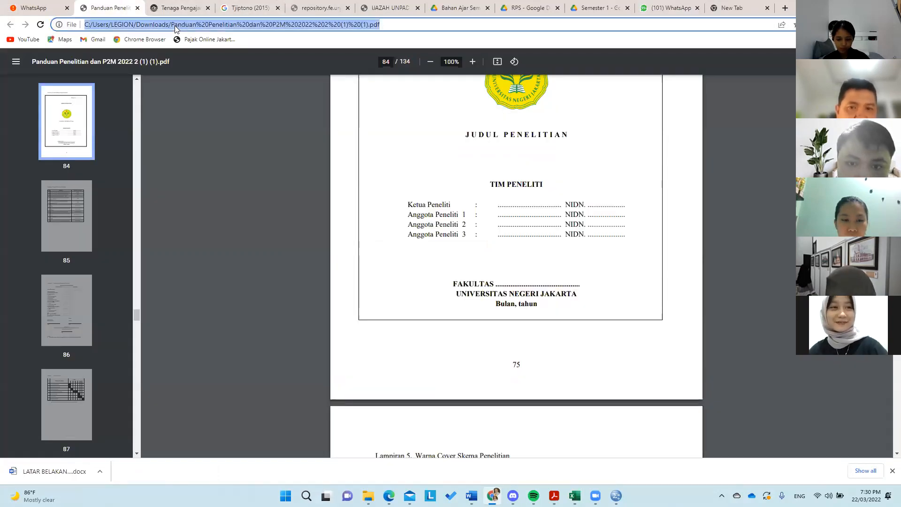
type("correl")
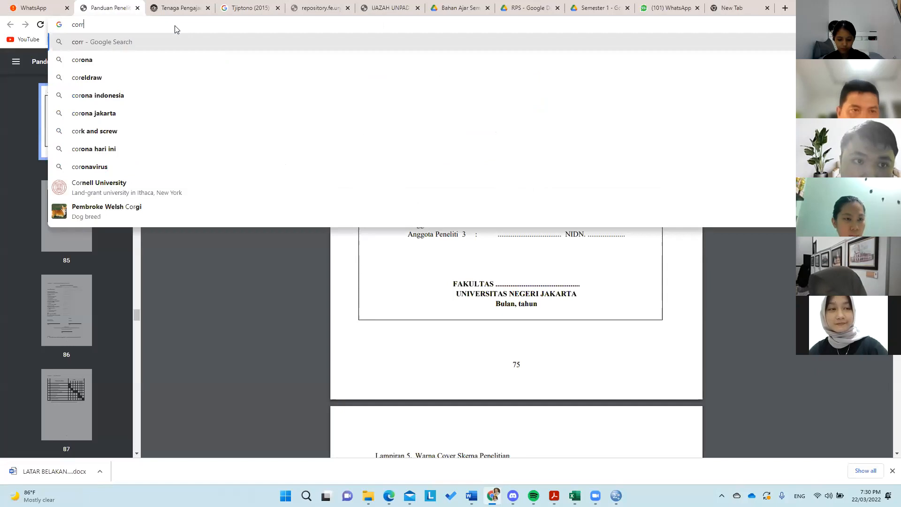
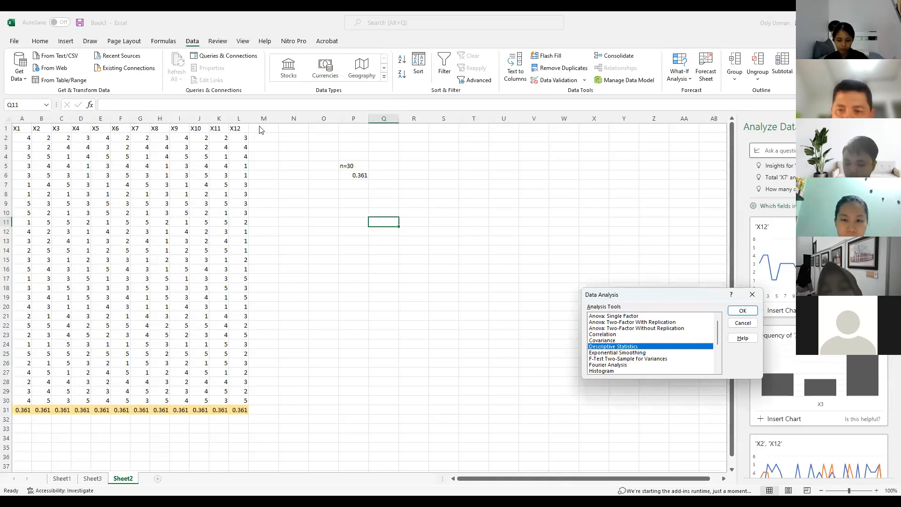
- Run the Correlation analysis on the X1 to X12 data, grouped by columns with labels in the first row, outputting to a new worksheet
scroll(648, 348, "down", 1)
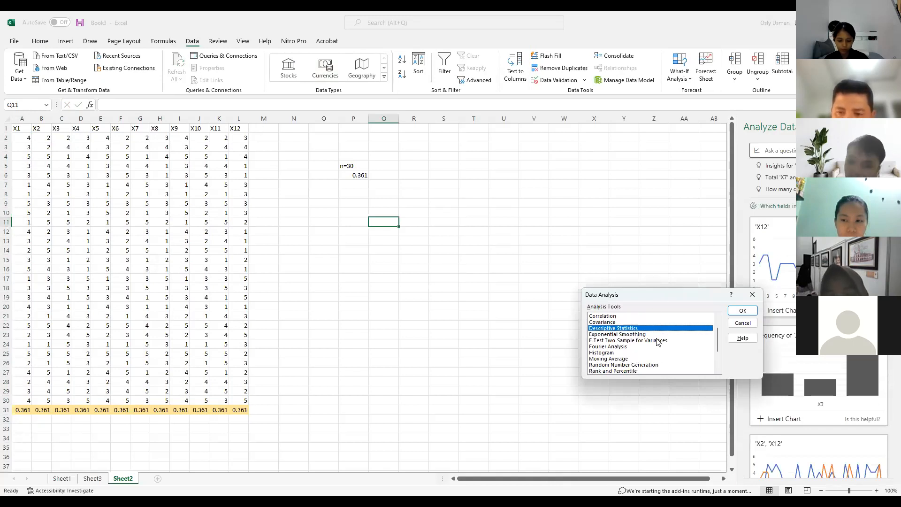
scroll(655, 345, "down", 1)
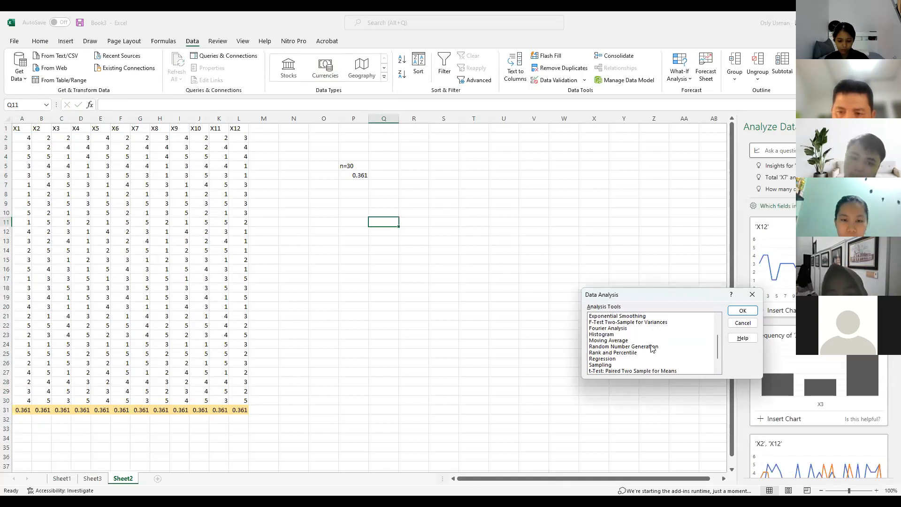
scroll(652, 348, "down", 1)
scroll(651, 350, "up", 3)
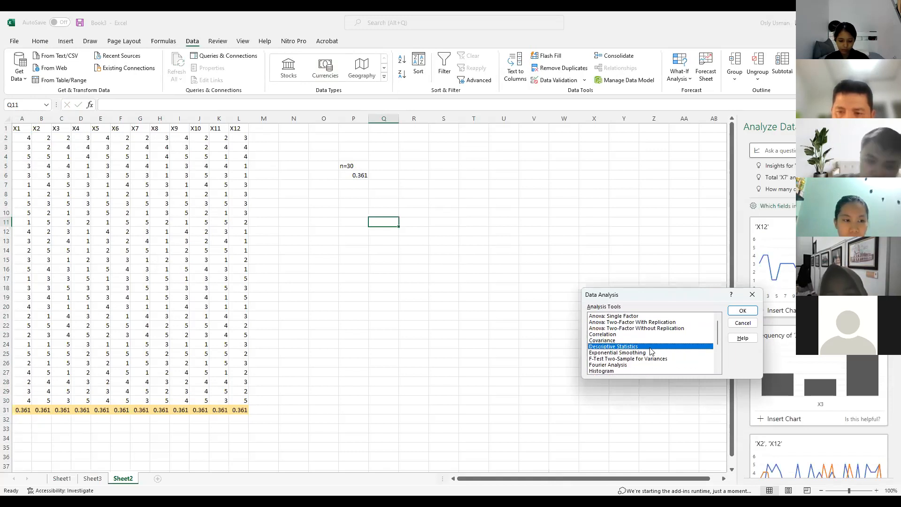
left_click(605, 334)
double_click(605, 333)
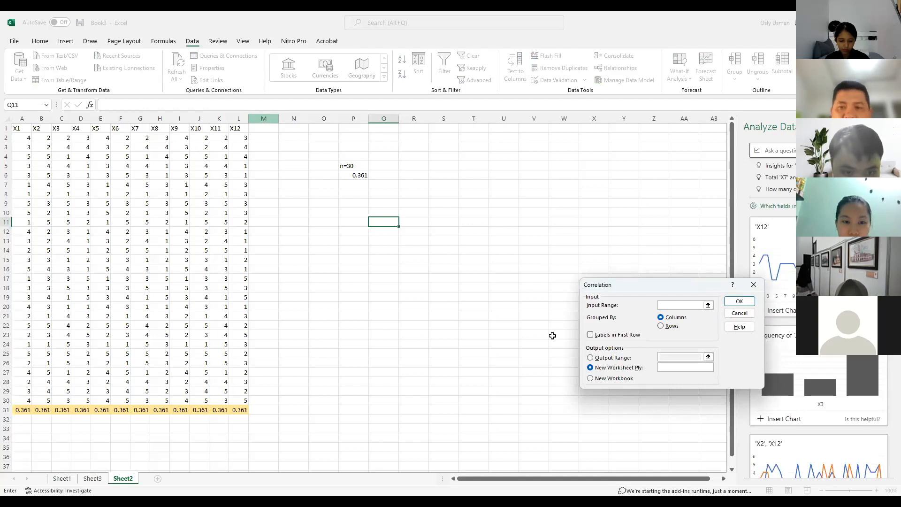
left_click(591, 335)
left_click(740, 302)
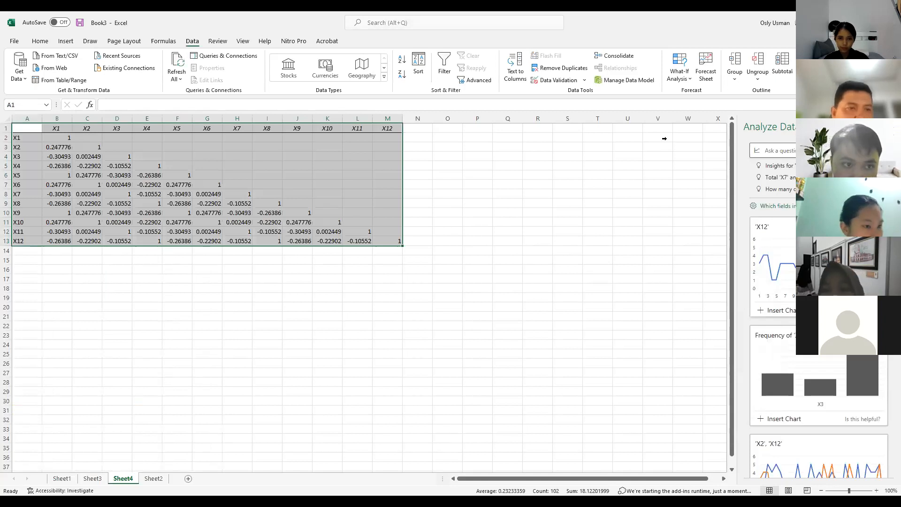
- Copy the correlation matrix with its labels from Sheet4 and paste it into Sheet2 starting at cell O9
left_click_drag(27, 128, 375, 247)
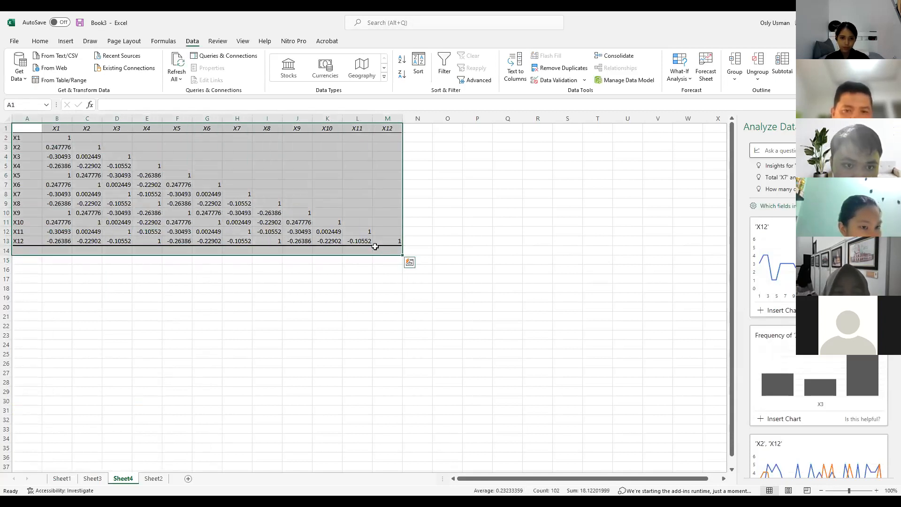
key("ctrl+c")
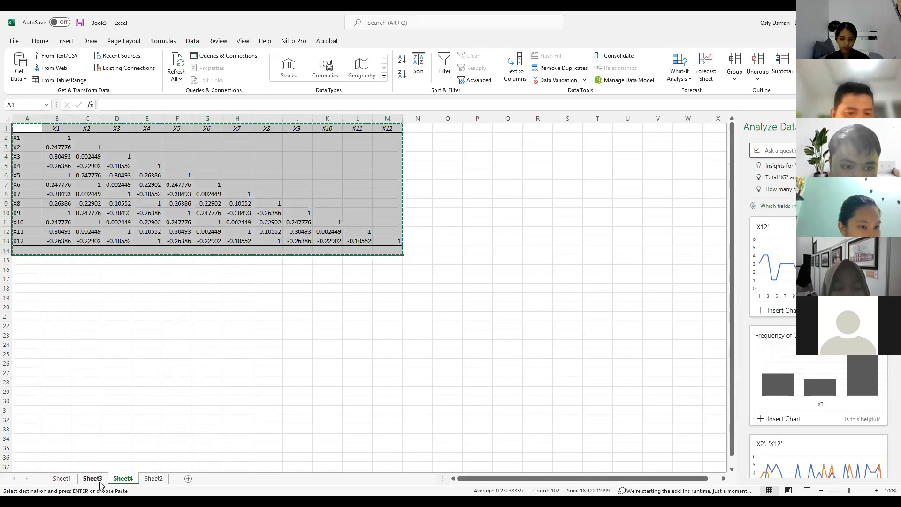
left_click(153, 478)
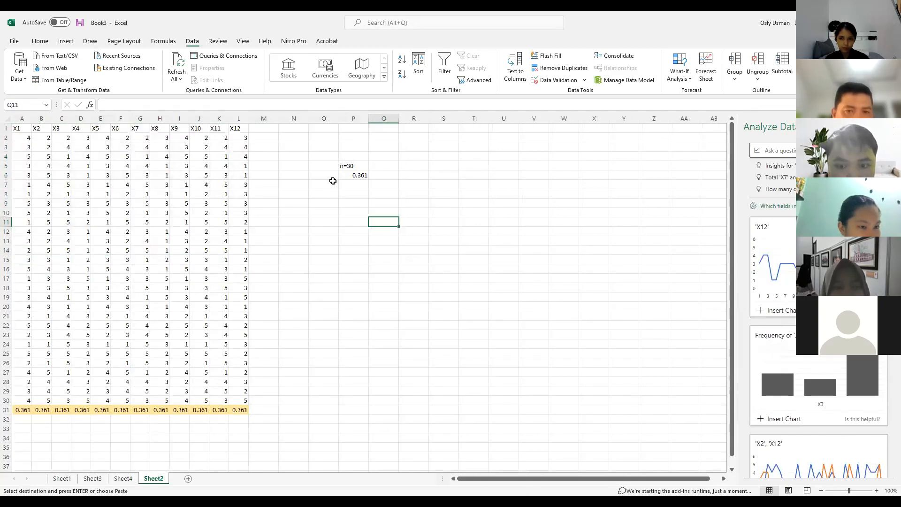
left_click(325, 209)
left_click(327, 201)
key("ctrl+v")
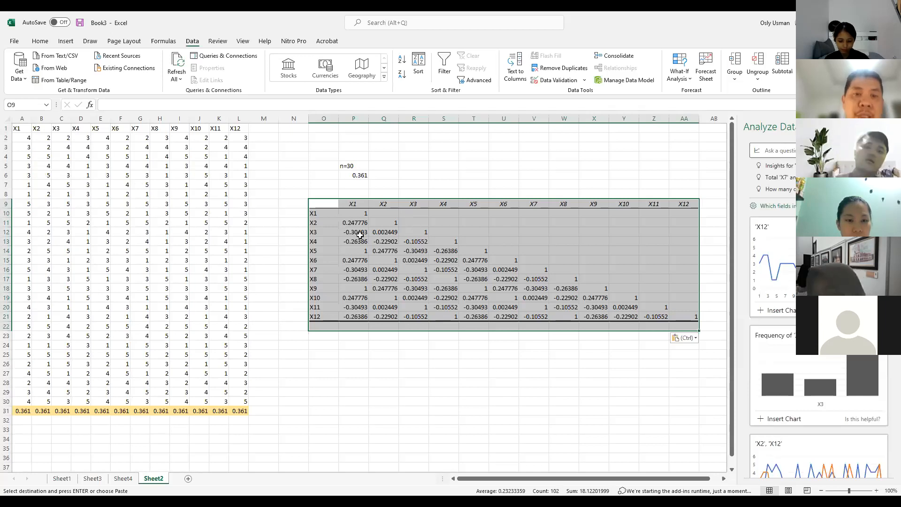
- Examine the pasted matrix's coefficients for neighbouring variable pairs, from X1 and X2 through X5 and X6
left_click(351, 223)
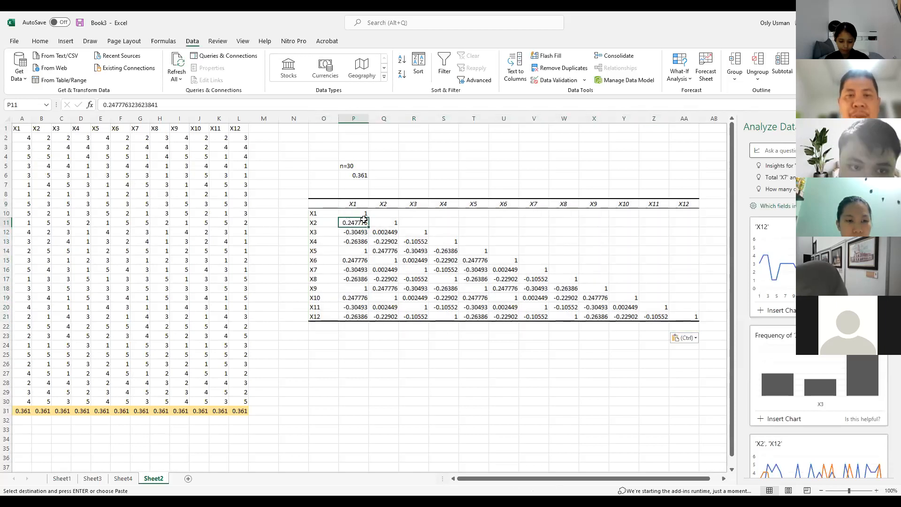
left_click(387, 232)
left_click(419, 241)
left_click(454, 252)
left_click(478, 261)
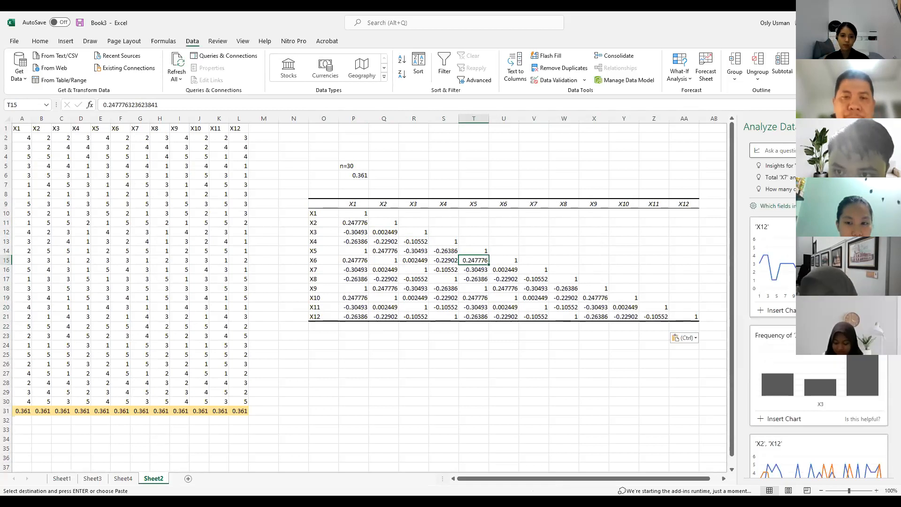
- Switch to SPSS and set up a Bivariate Correlations analysis with the variables X1, X2, X3 and Y
key("alt+Tab")
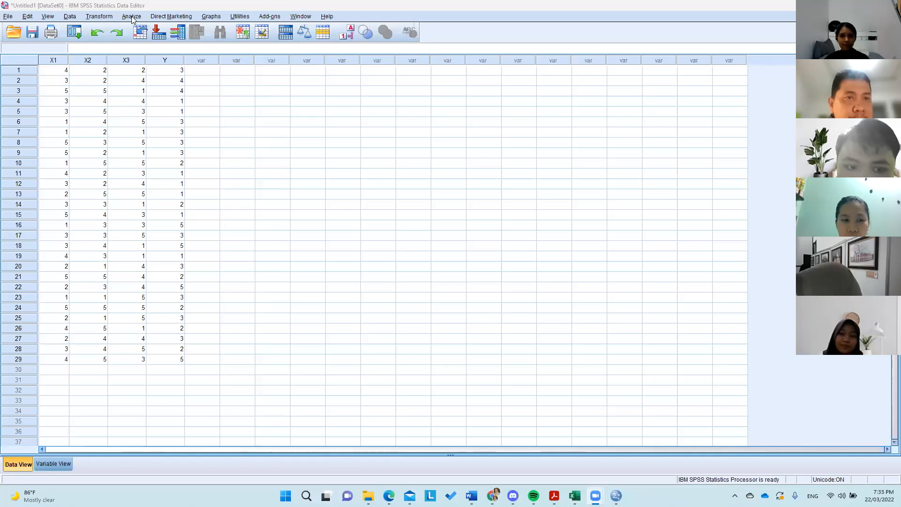
left_click(131, 18)
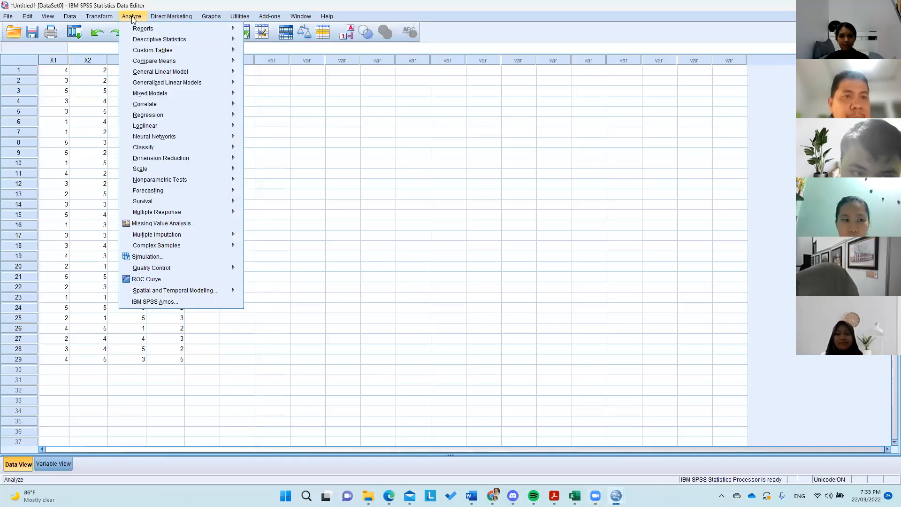
mouse_move(144, 106)
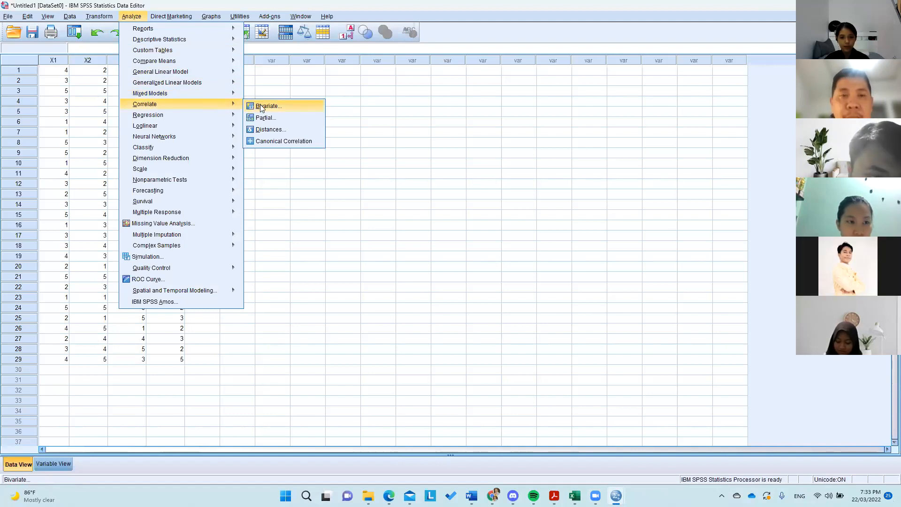
left_click(263, 106)
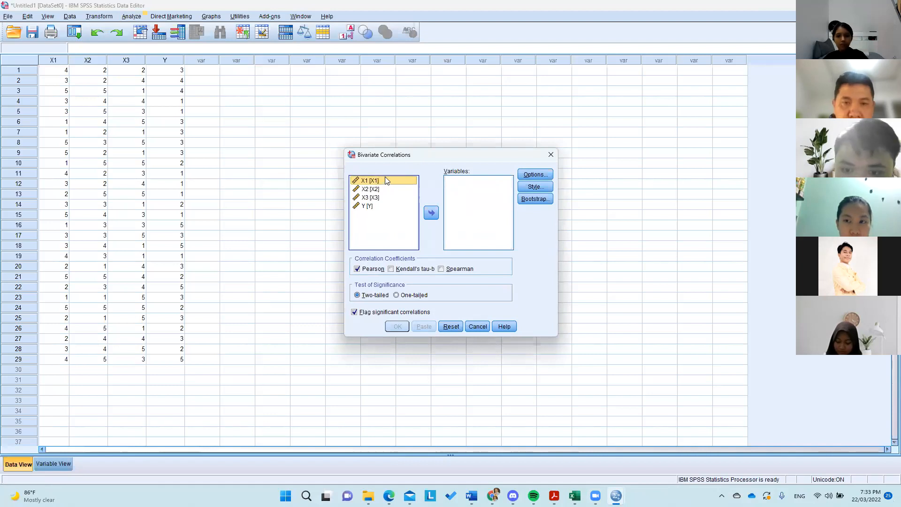
key("shift+Down")
key("shift+Down")
key("shift+Down")
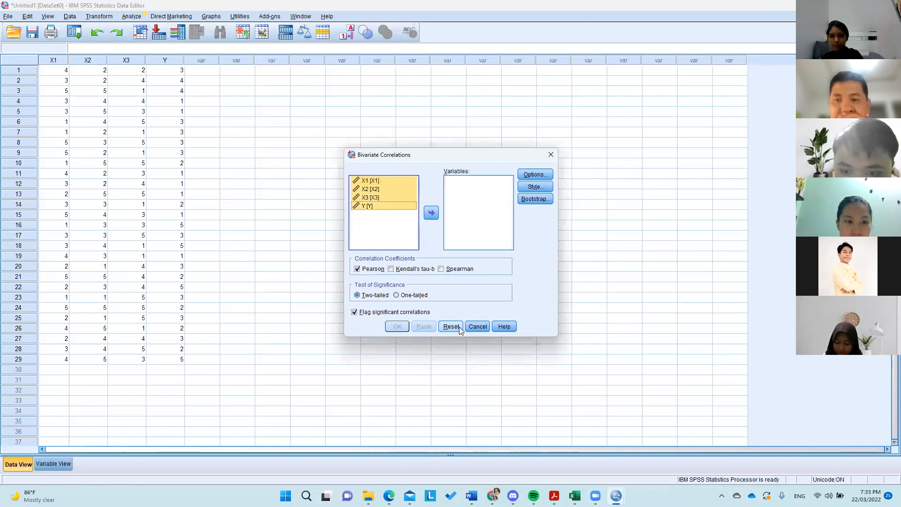
left_click(431, 212)
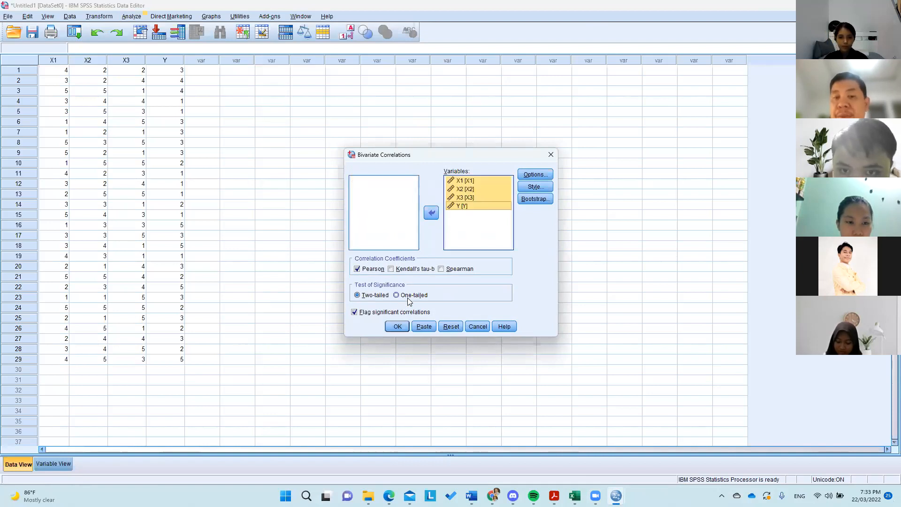
- Include means and standard deviations in the bivariate correlation options and run the analysis
left_click(535, 174)
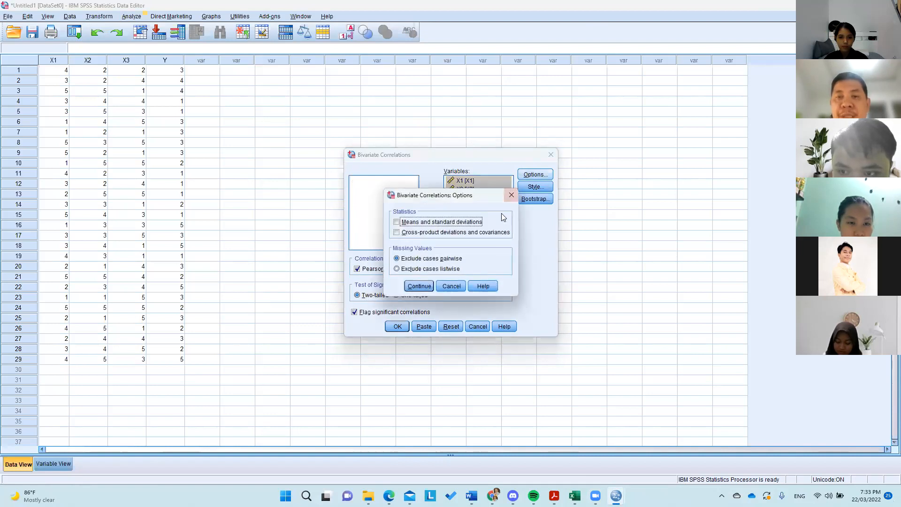
left_click(396, 222)
left_click(419, 286)
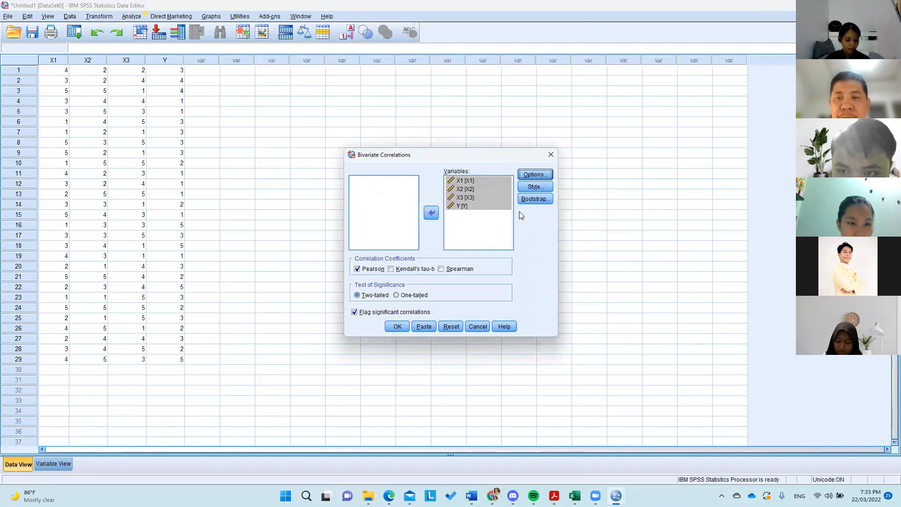
left_click(398, 326)
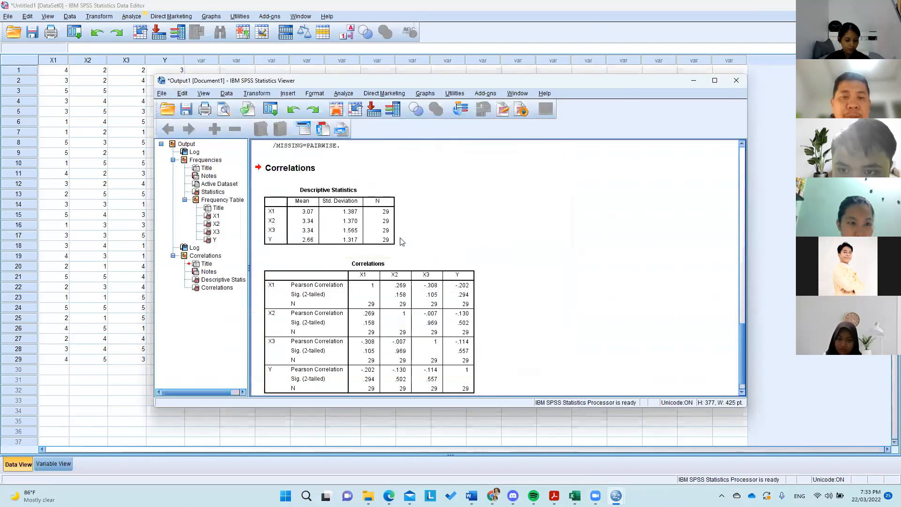
- Select the Correlations output table, switch to Excel and try to paste it at cell O24 of Sheet2
scroll(400, 239, "down", 1)
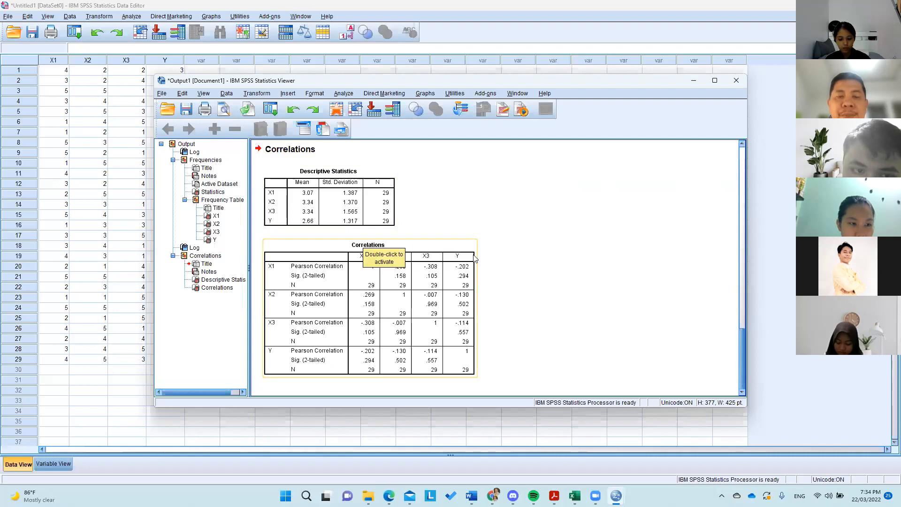
left_click(343, 270)
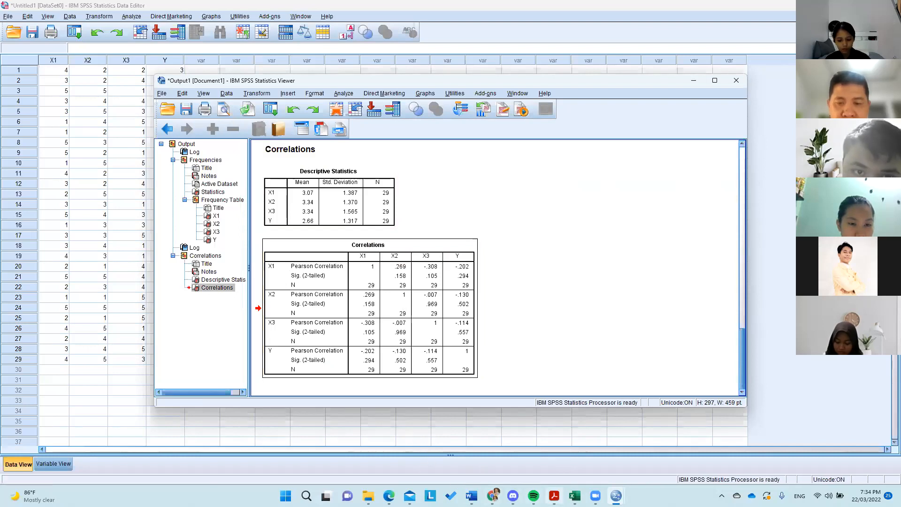
left_click(574, 496)
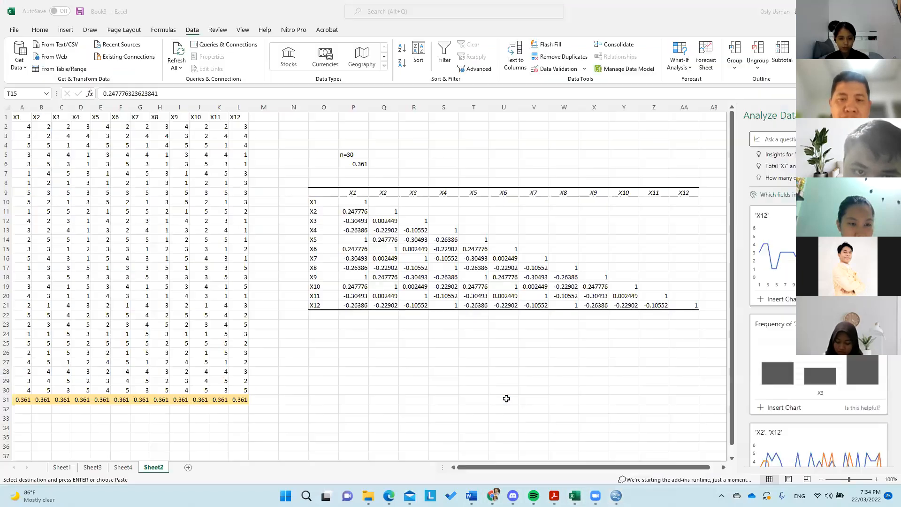
left_click(699, 445)
left_click(353, 334)
left_click(322, 336)
type("X1\tX2\tX3\tX4\tX5\tX6\tX7\tX8\tX9\tX10\tX11\tX12 X1\t1 X2\t0.247776\t1 X3\t-0.30493\t0.002449\t1 X4\t-0.26386\t-0.22902\t-0.10552\t1 X5\t1\t0.247776\t-0.30493\t-0.26386\t1 X6\t0.247776\t1\t0.002449\t-0.22902\t0.247776\t1 X7\t-0.30493\t0.002449\t1\t-0.10552\t-0.30493\t0.002449\t1 X8\t-0.26386\t-0.22902\t-0.10552\t1\t-0.26386\t-0.22902\t-0.10552\t1 X9\t1\t0.247776\t-0.30493\t-0.26386\t1\t0.247776\t-0.30493\t-0.26386\t1 X10\t0.247776\t1\t0.002449\t-0.22902\t0.247776\t1\t0.002449\t-0.22902\t0.247776\t1 X11\t-0.30493\t0.002449\t1\t-0.10552\t-0.30493\t0.002449\t1\t-0.10552\t-0.30493\t0.002449\t1 X12\t-0.26386\t-0.22902\t-0.10552\t1\t-0.26386\t-0.22902\t-0.10552\t1\t-0.26386\t-0.22902\t-0.10552\t1")
key("ctrl+z")
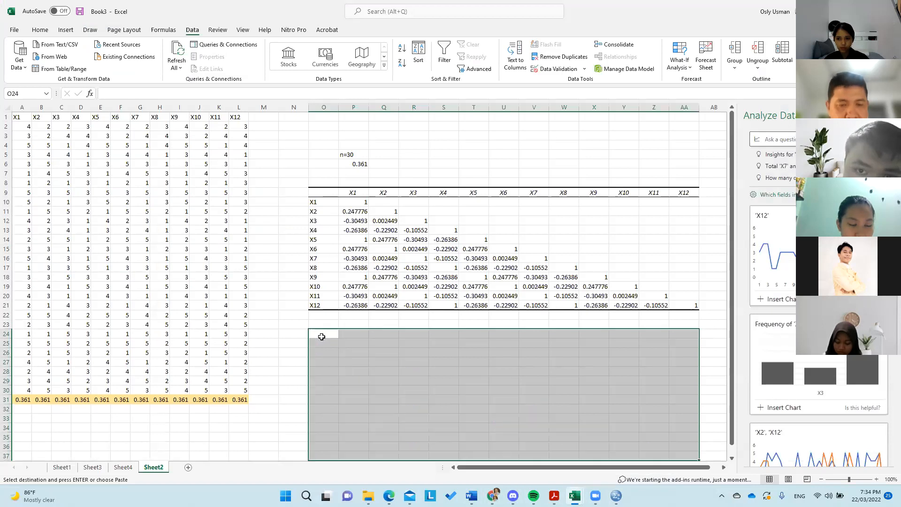
- Copy the Correlations table from the SPSS output viewer and paste it at cell O24 of Sheet2 in Excel's Book3
left_click(615, 496)
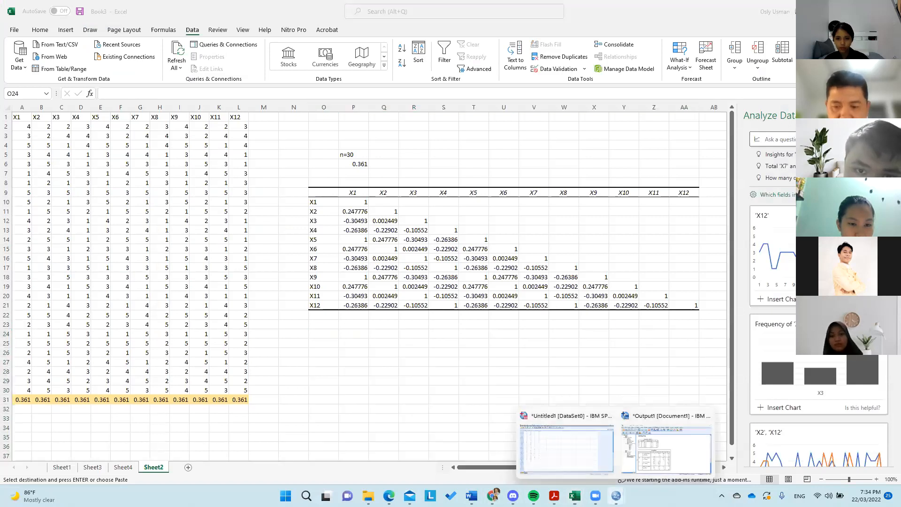
left_click(651, 454)
right_click(350, 303)
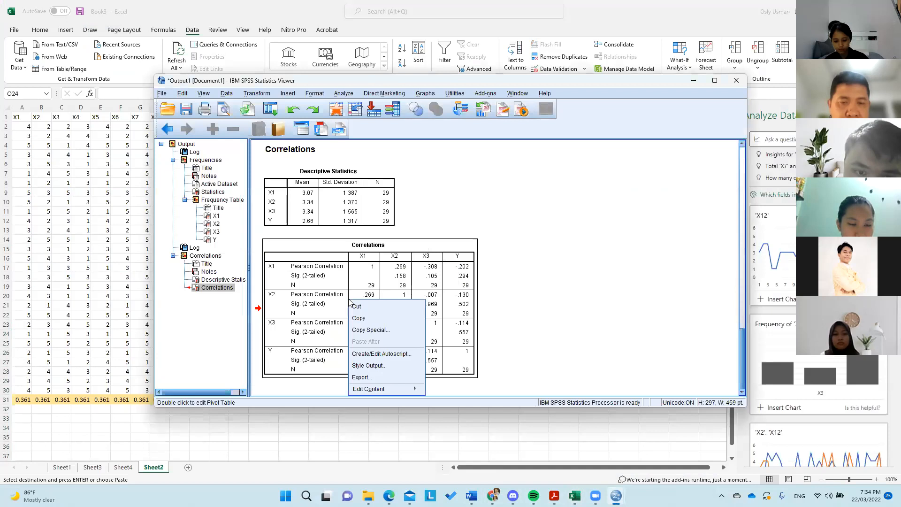
left_click(364, 321)
mouse_move(580, 490)
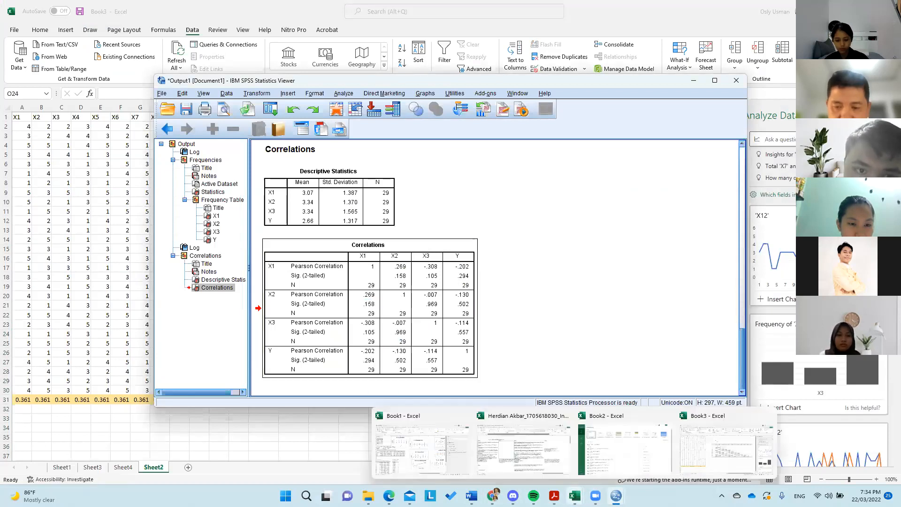
left_click(633, 420)
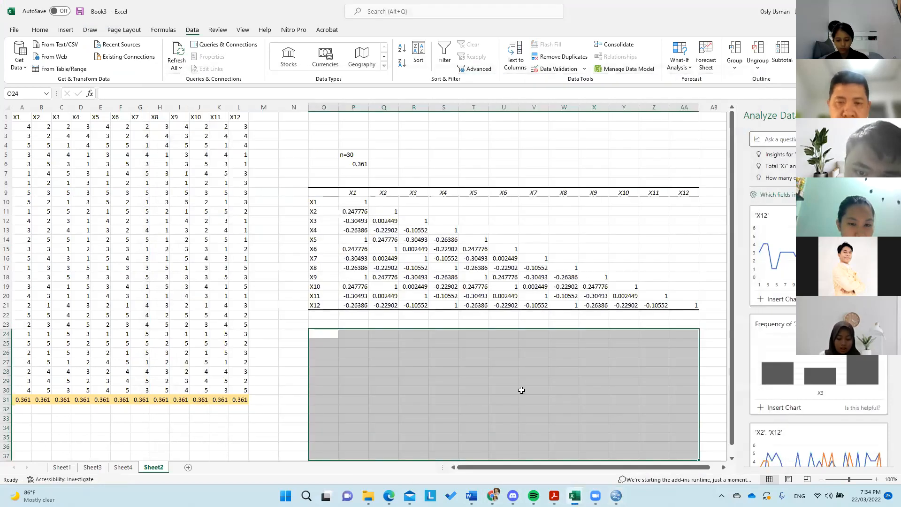
left_click(334, 333)
key("ctrl+v")
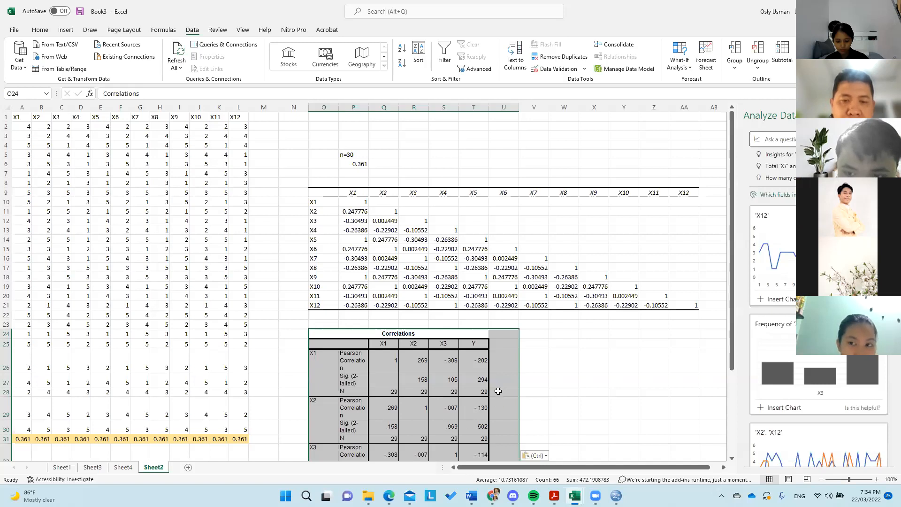
- Copy the X5 to X12 data in E2:L30 and paste it into the SPSS data editor in the columns after Y
key("alt+Tab")
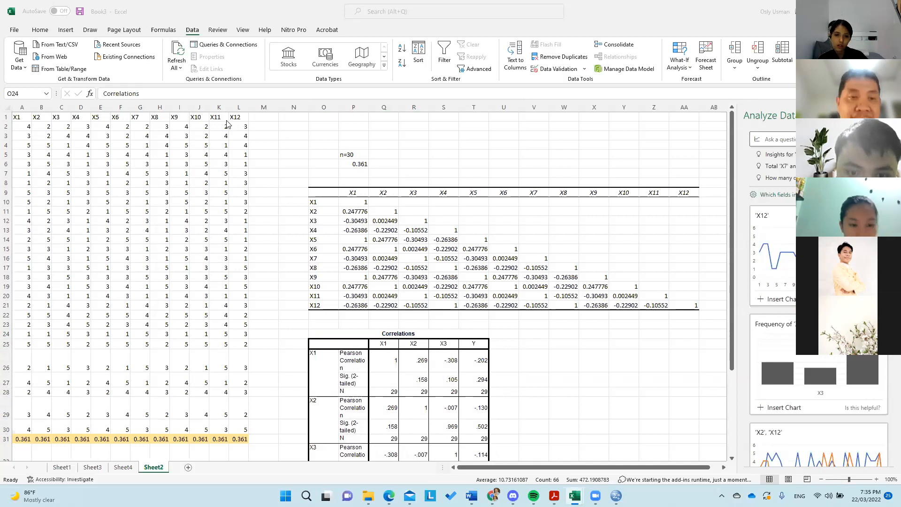
key("ctrl+v")
left_click_drag(104, 127, 243, 428)
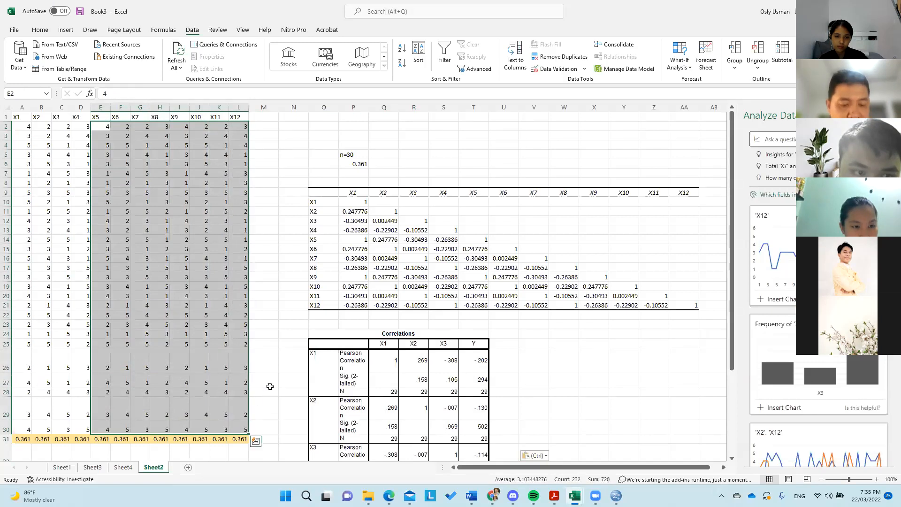
key("ctrl+c")
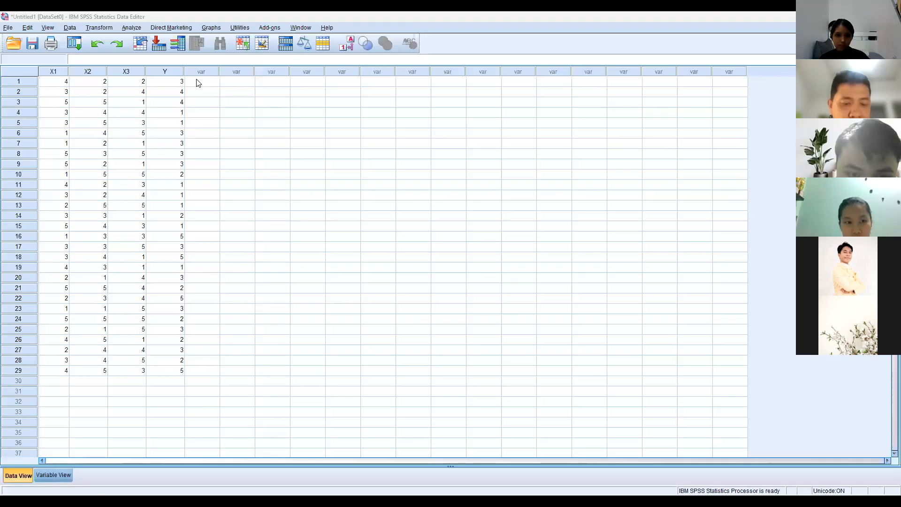
left_click(196, 83)
key("ctrl+v")
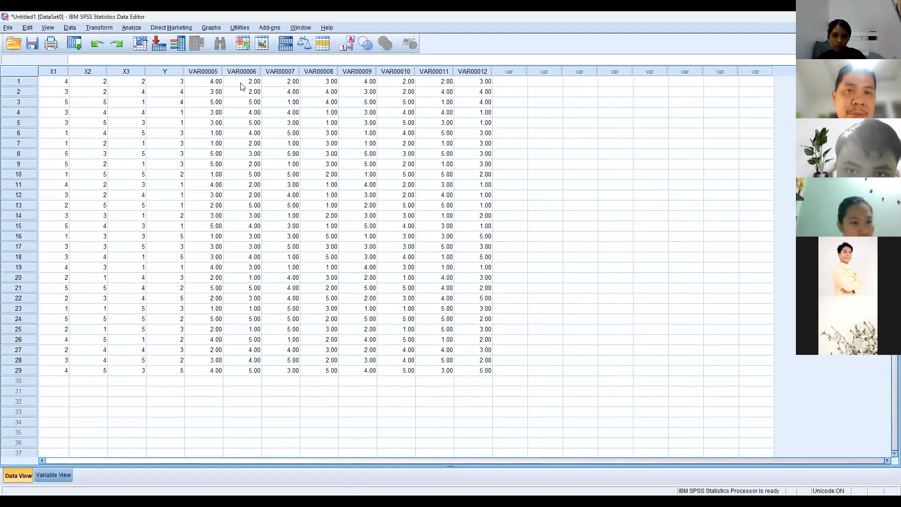
- Change both the label and the name of the variable Y to X4 in the variable definitions
left_click(53, 475)
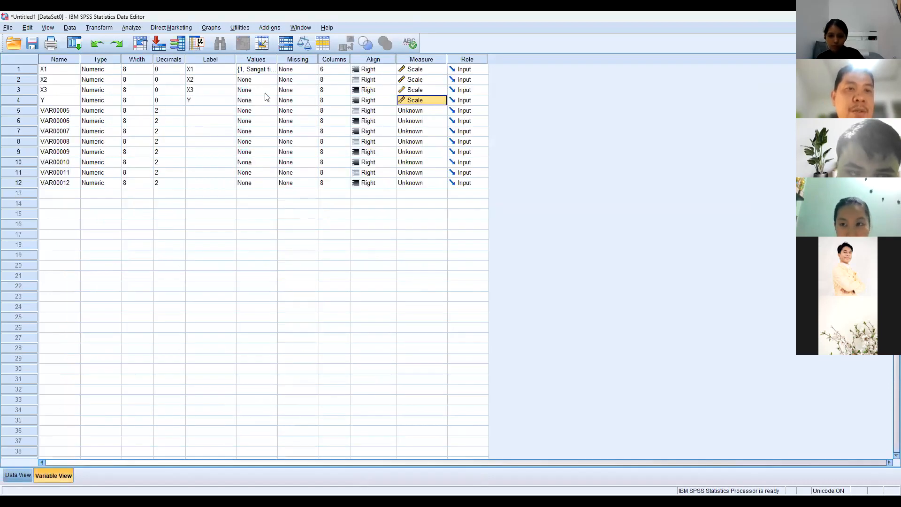
left_click(200, 103)
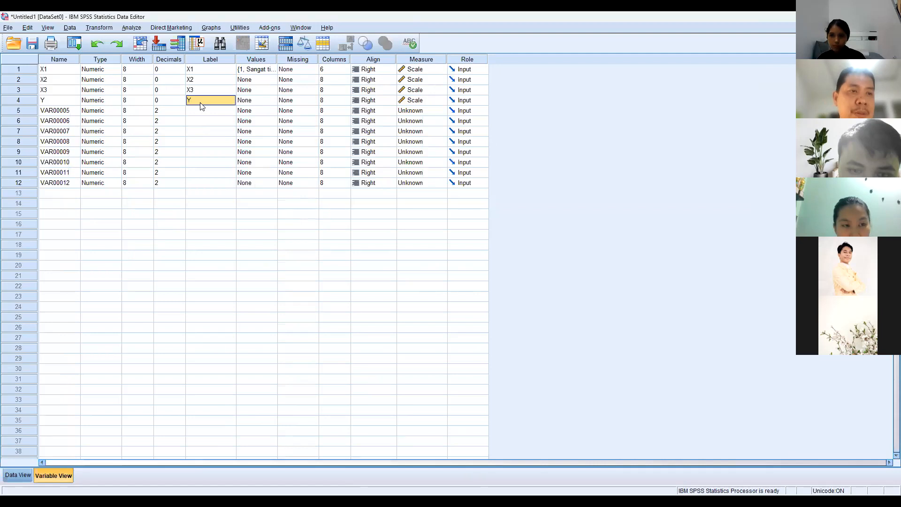
type("x")
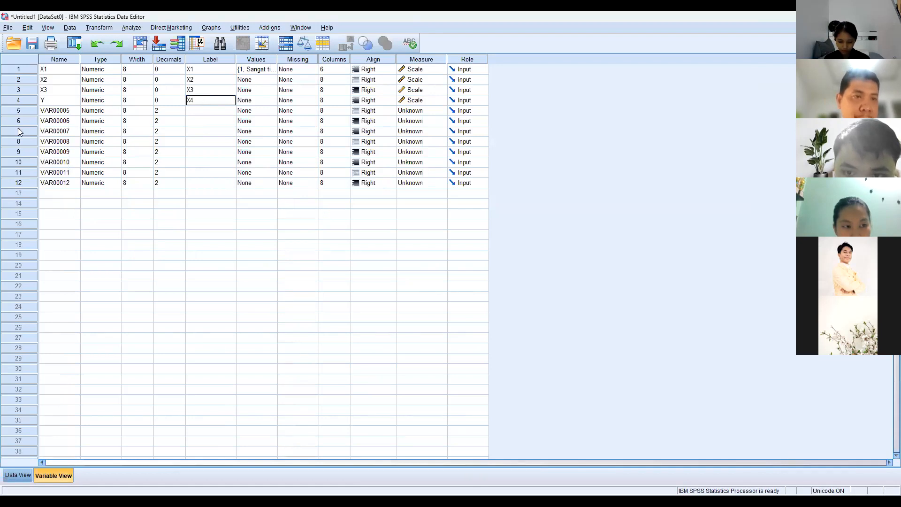
left_click(48, 104)
type("X4")
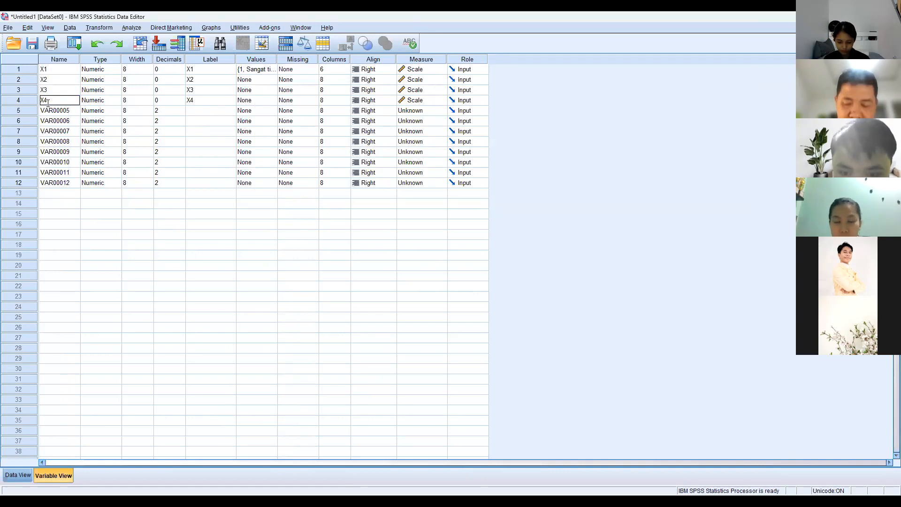
- Rename the variables VAR00005 through VAR00008 as X5, X6, X7 and X8 in the variable definitions
left_click(49, 107)
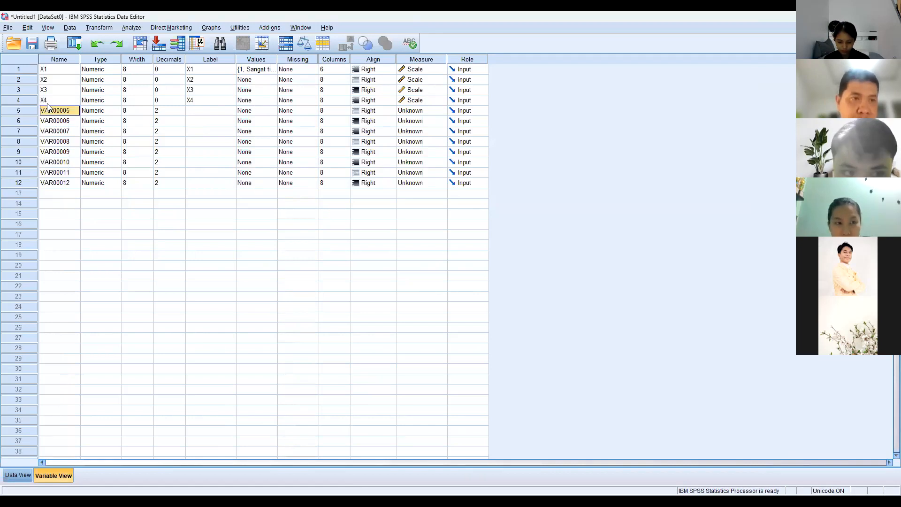
type("X5")
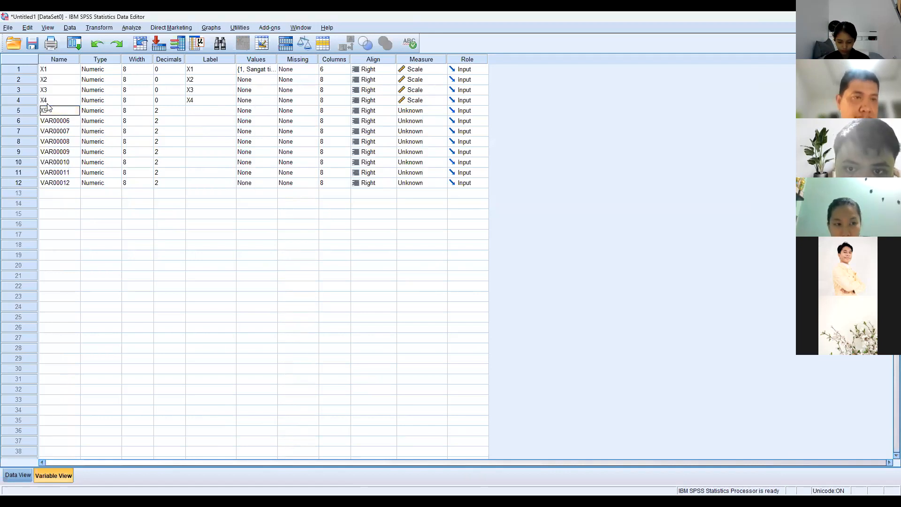
left_click(63, 123)
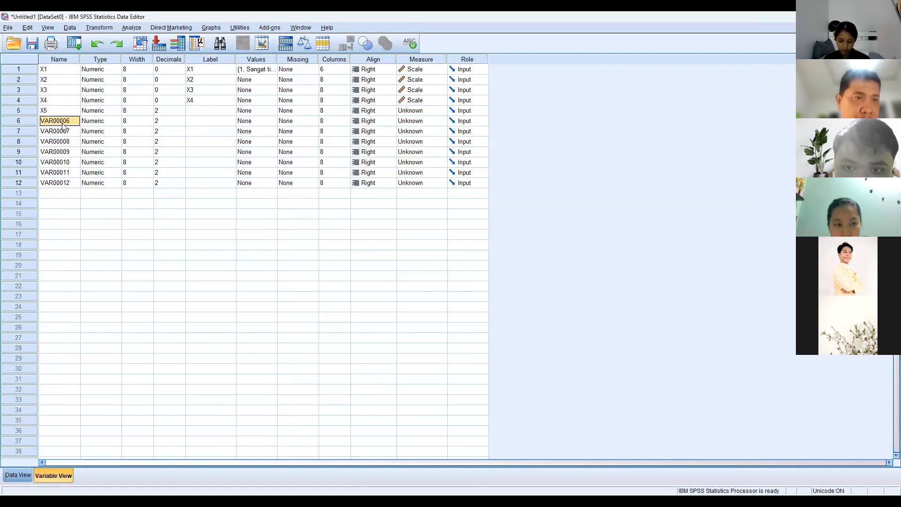
type("X6")
left_click(60, 127)
type("X")
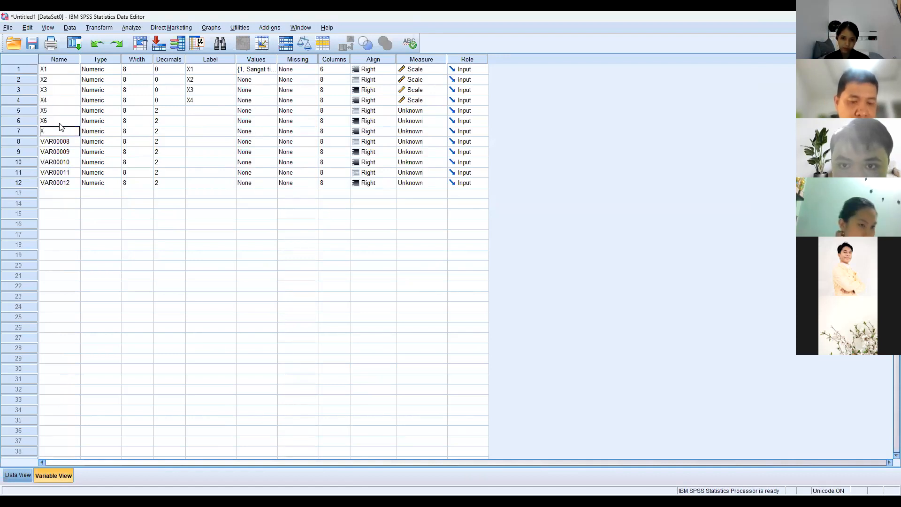
type("7")
key("Return")
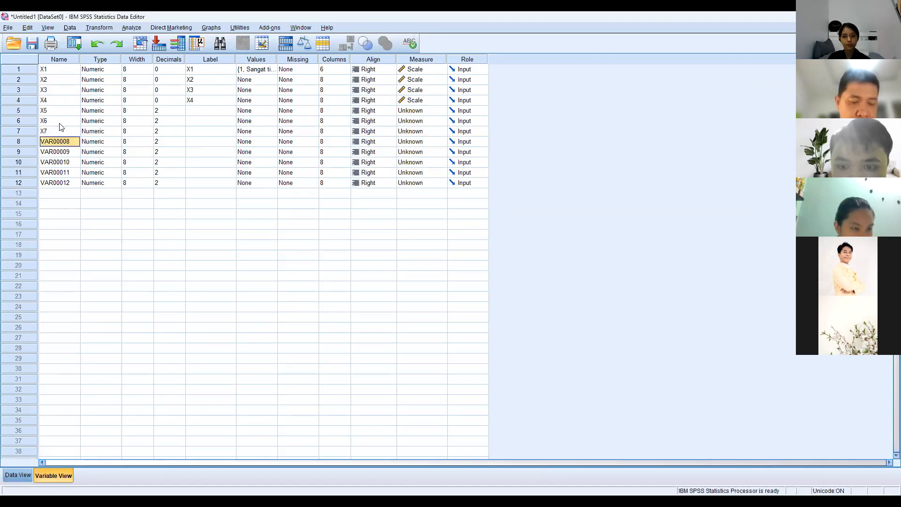
type("X8")
key("Return")
- Rename the variables in rows 9 through 12 as X9, X10, X11 and X12
type("X")
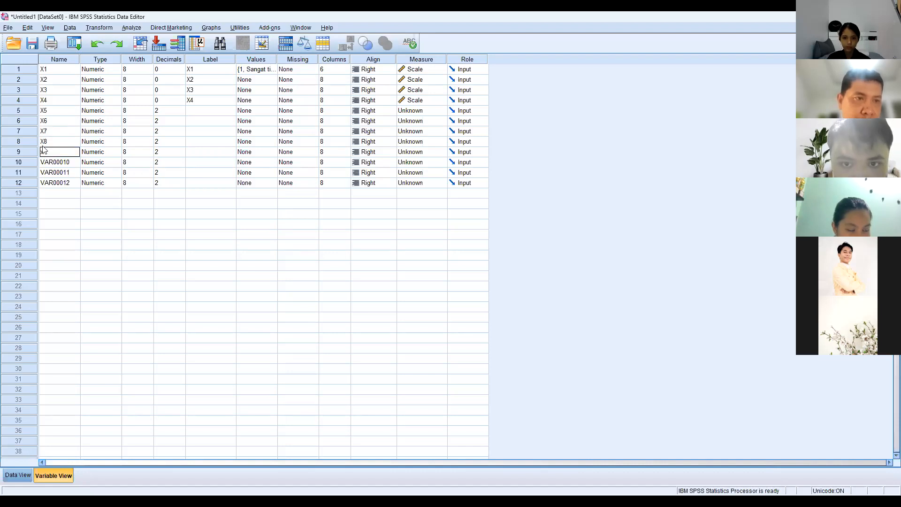
type("9")
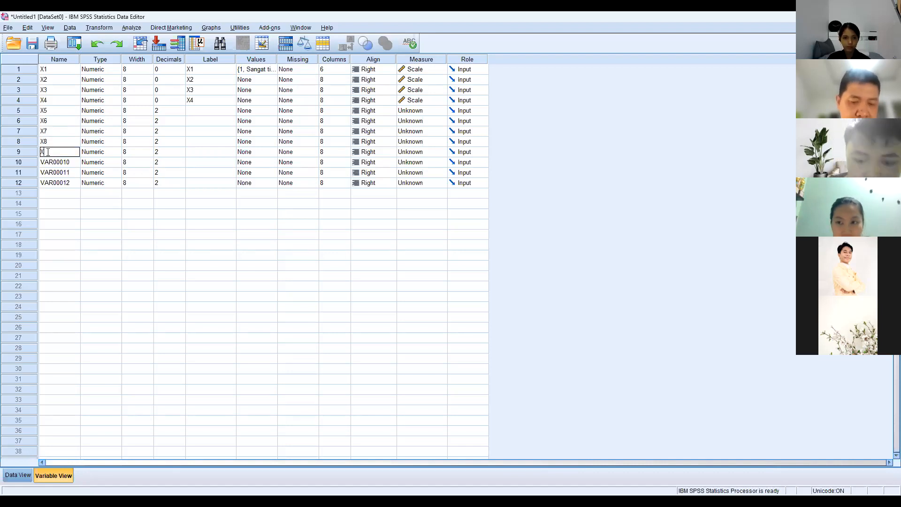
left_click(60, 161)
type("X")
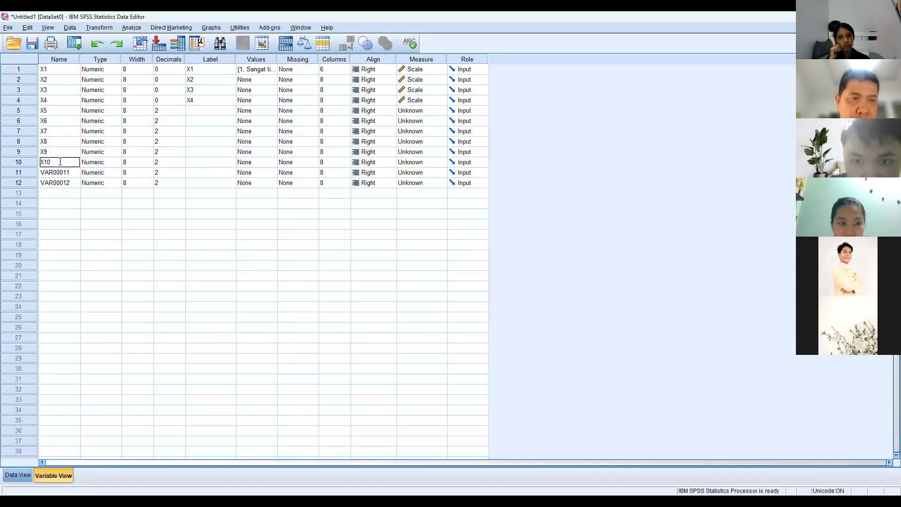
left_click(46, 170)
type("X11")
key("Return")
type("X1")
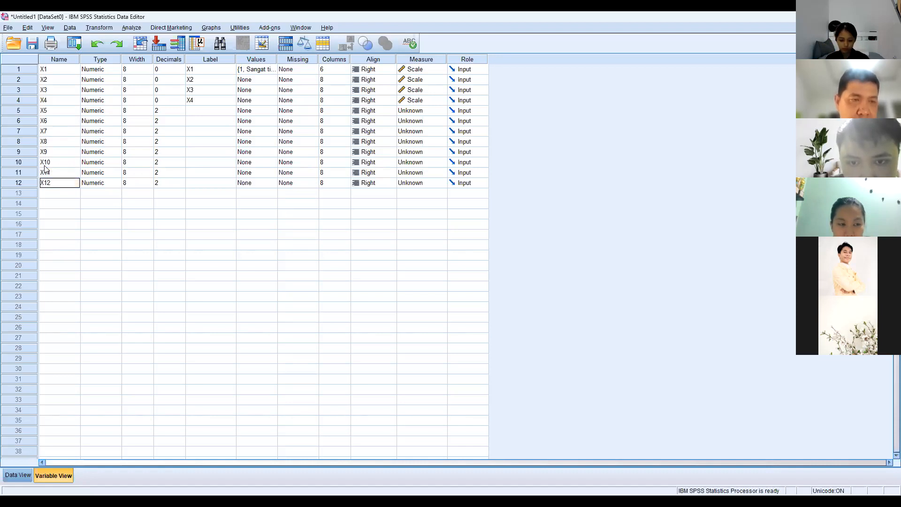
- Label the variables X5 through X8 with their matching names X5, X6, X7 and X8
left_click(199, 110)
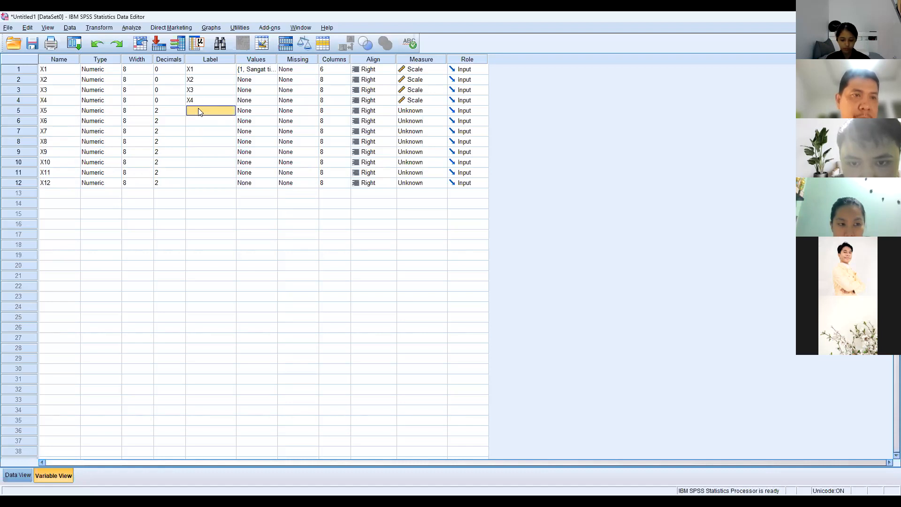
type("X5")
key("Return")
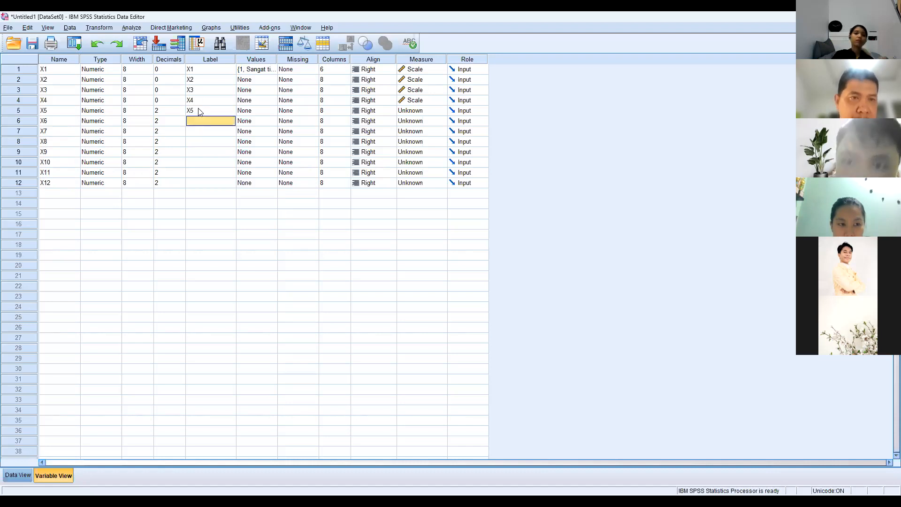
type("x")
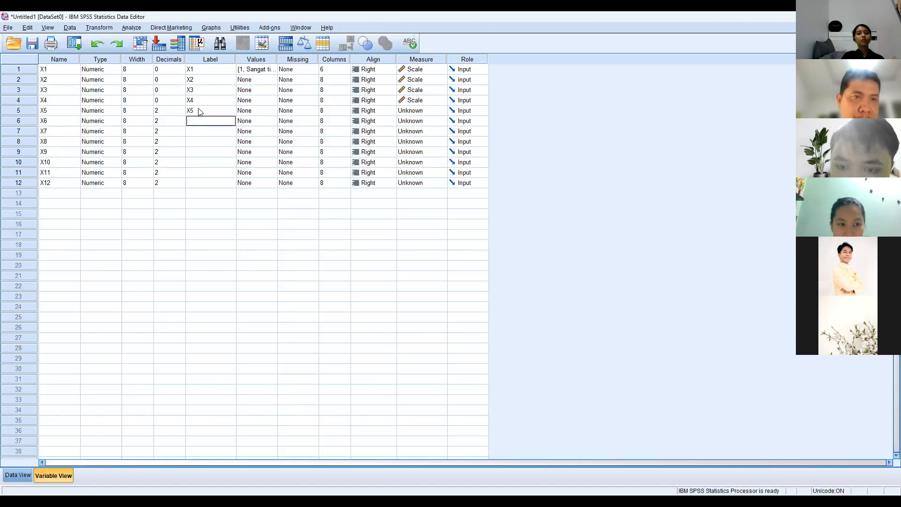
type("6")
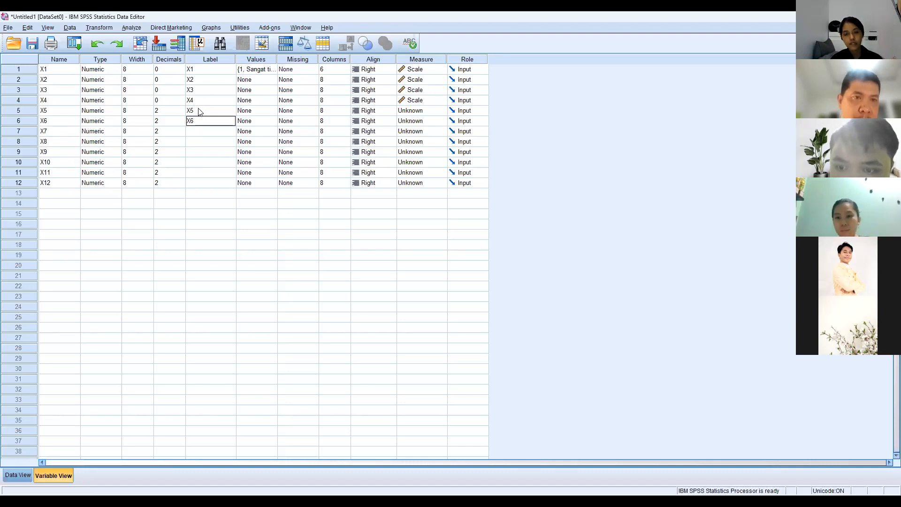
key("Return")
type("X7")
key("Return")
type("x")
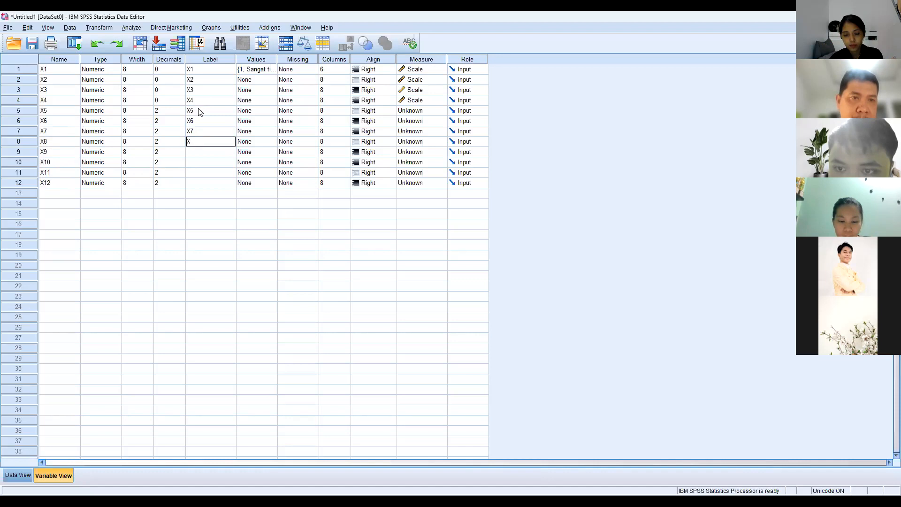
type("8")
key("Return")
- Label the variables X9 through X12 with their matching names X9, X10, X11 and X12
type("X9")
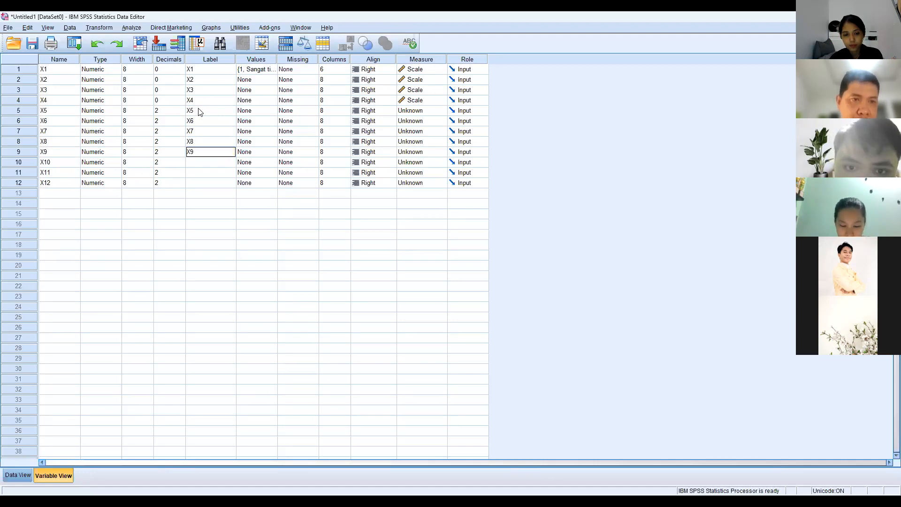
key("Return")
type("X10")
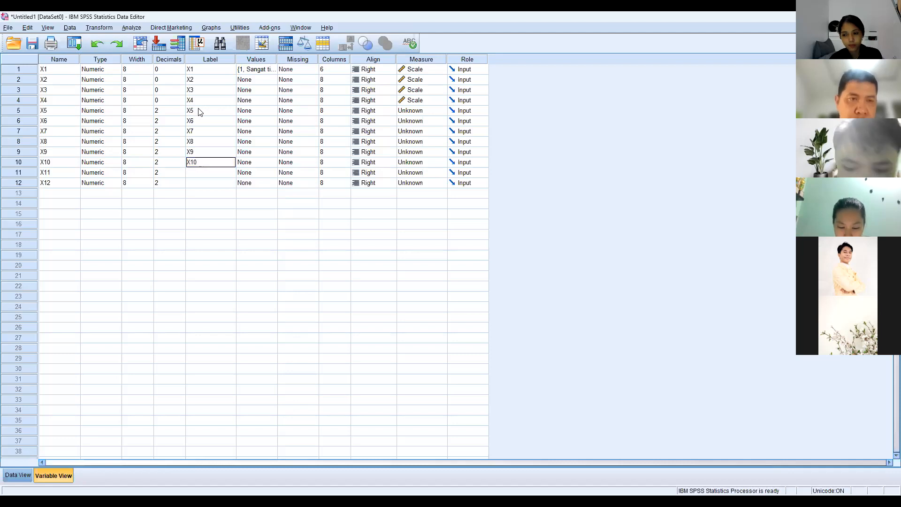
key("Return")
type("X11")
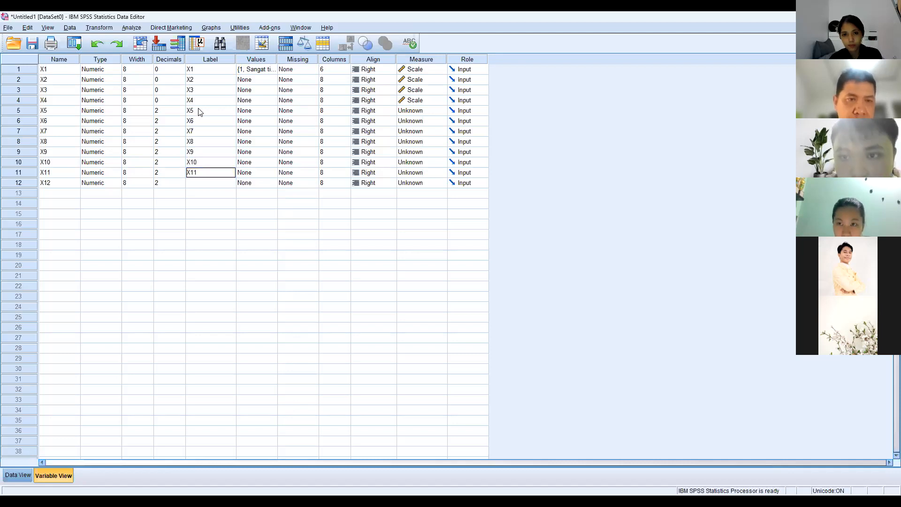
key("Return")
type("X12")
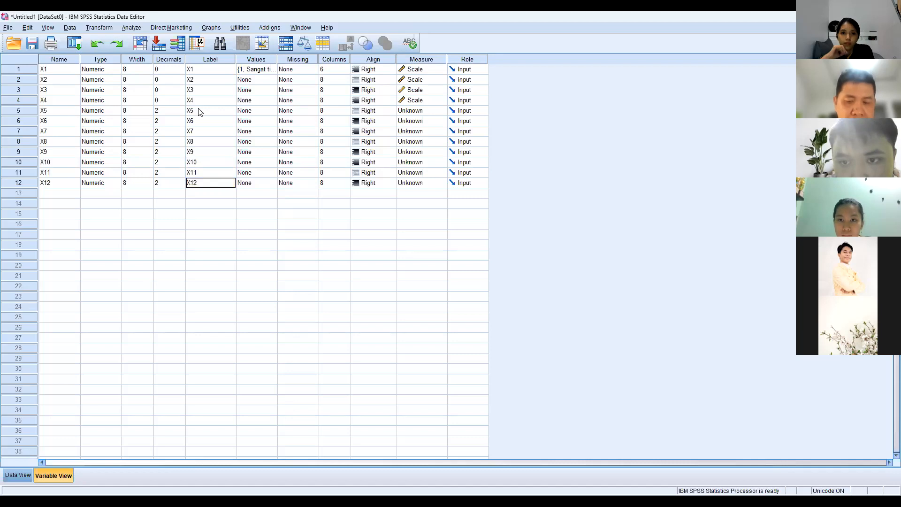
key("Return")
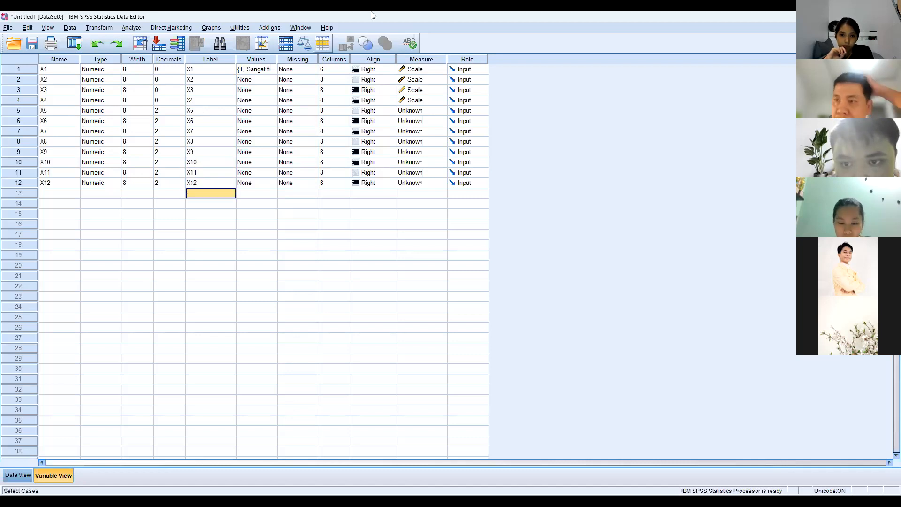
- Check the data values, return to the variable definitions and set the decimals of X5 through X8 to 0
left_click(15, 475)
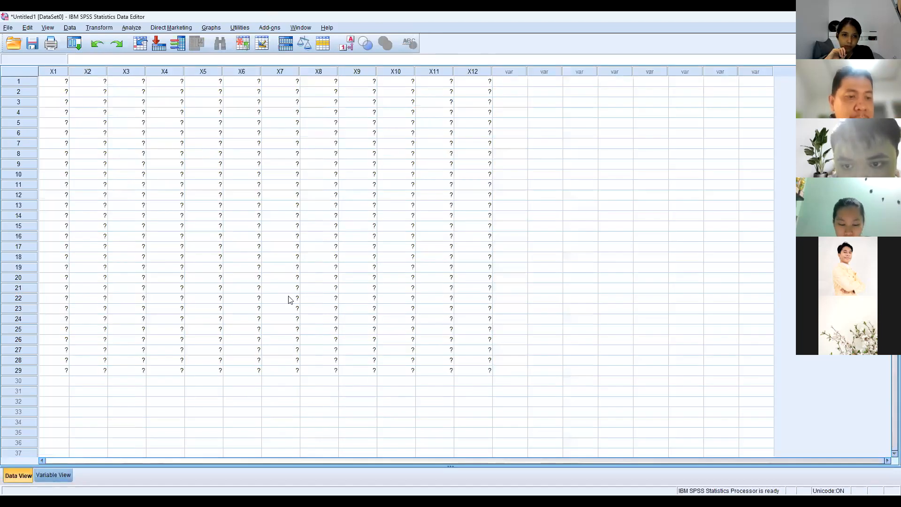
left_click(51, 476)
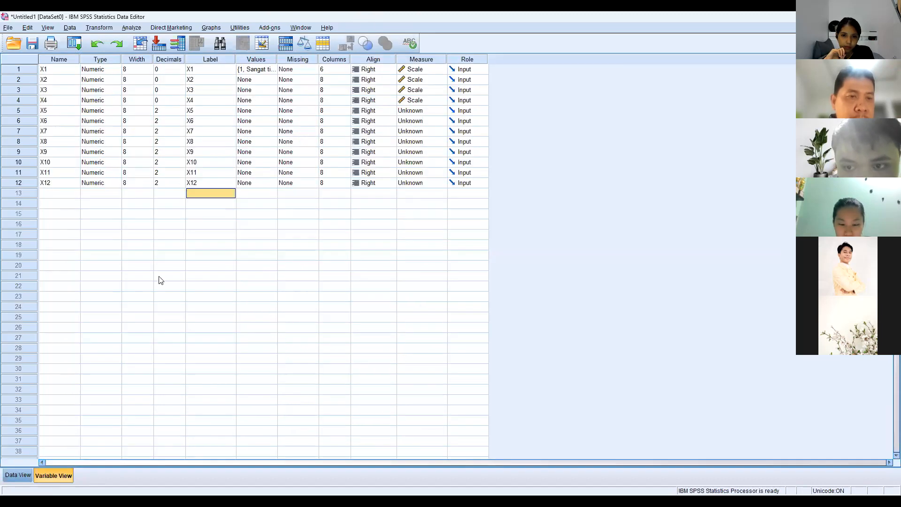
left_click(177, 111)
left_click(182, 113)
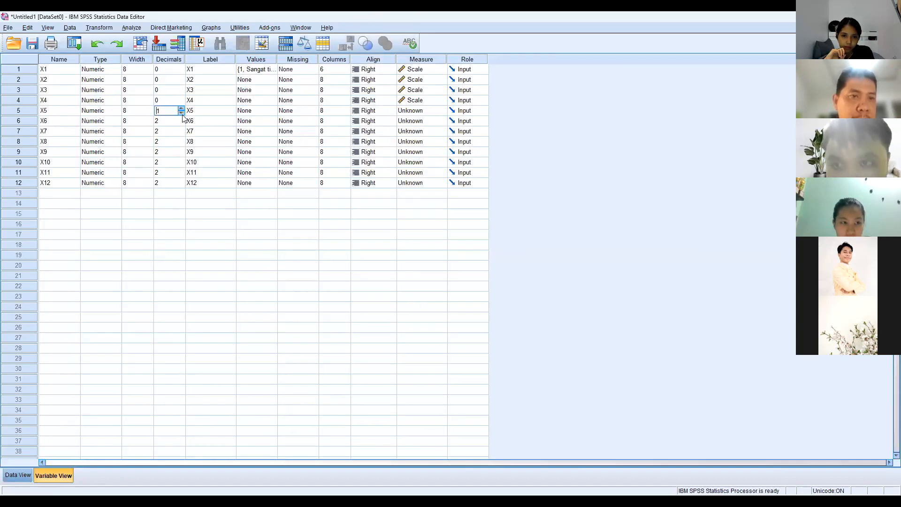
left_click(179, 120)
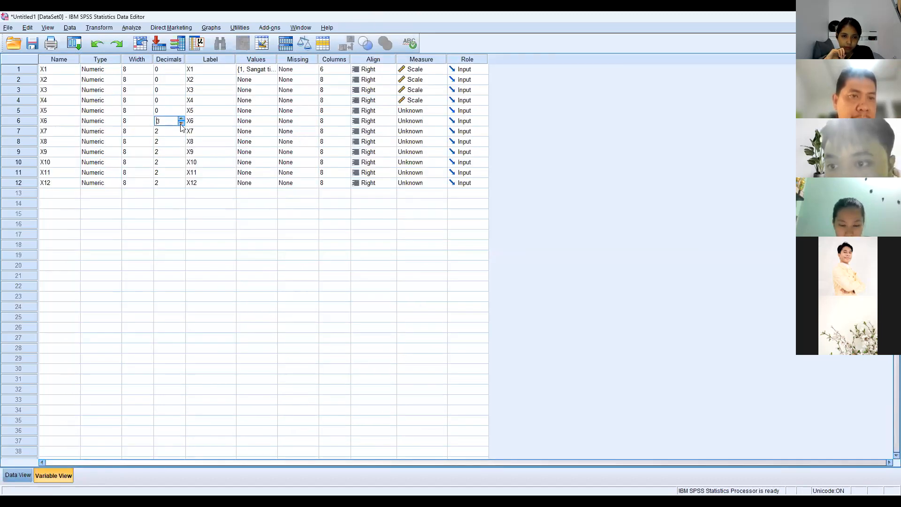
left_click(182, 123)
left_click(182, 123)
left_click(179, 131)
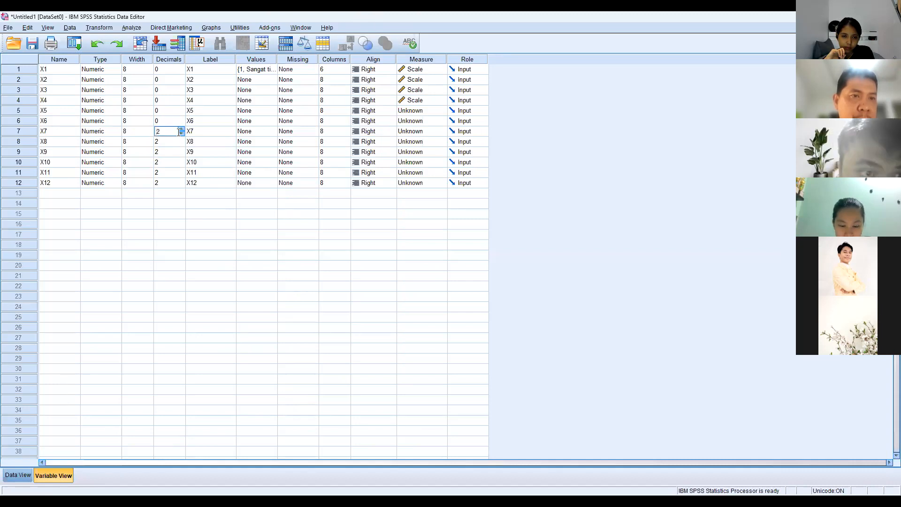
left_click(181, 134)
left_click(180, 142)
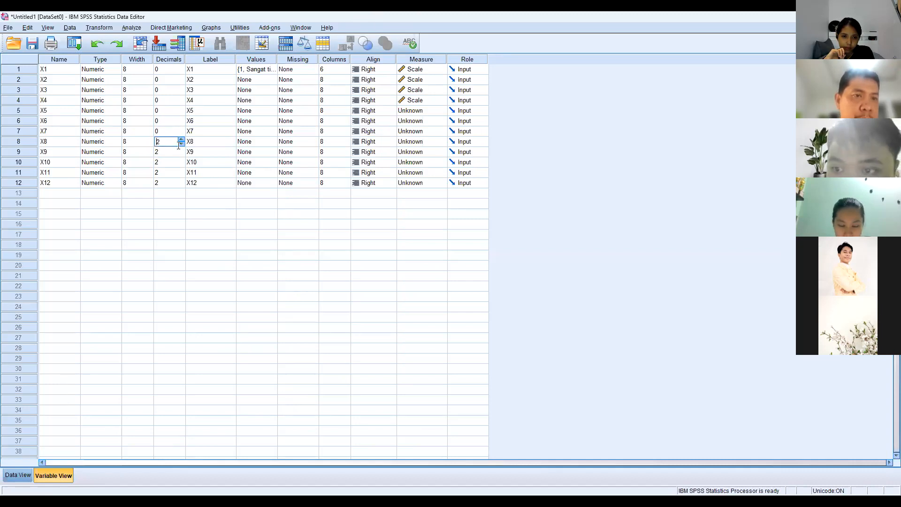
- Set the decimals of the variables X9 through X12 to 0
left_click(173, 154)
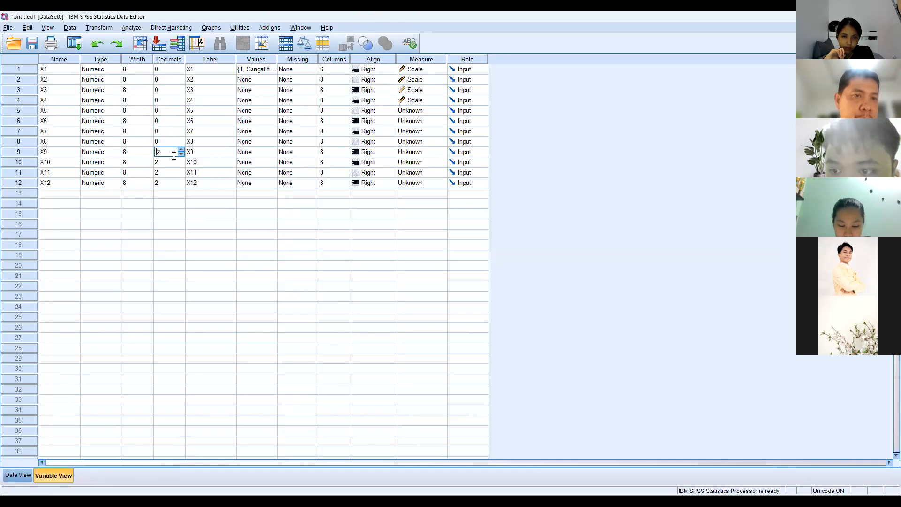
left_click(180, 161)
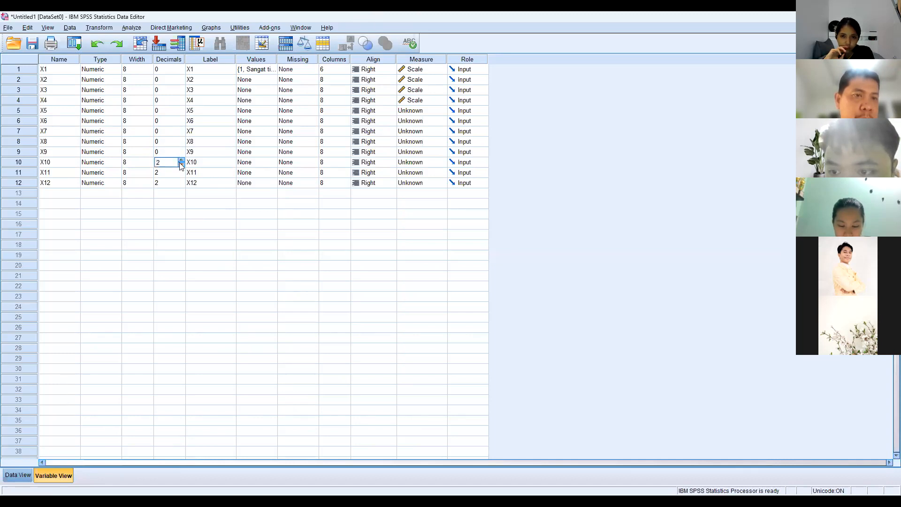
left_click(180, 171)
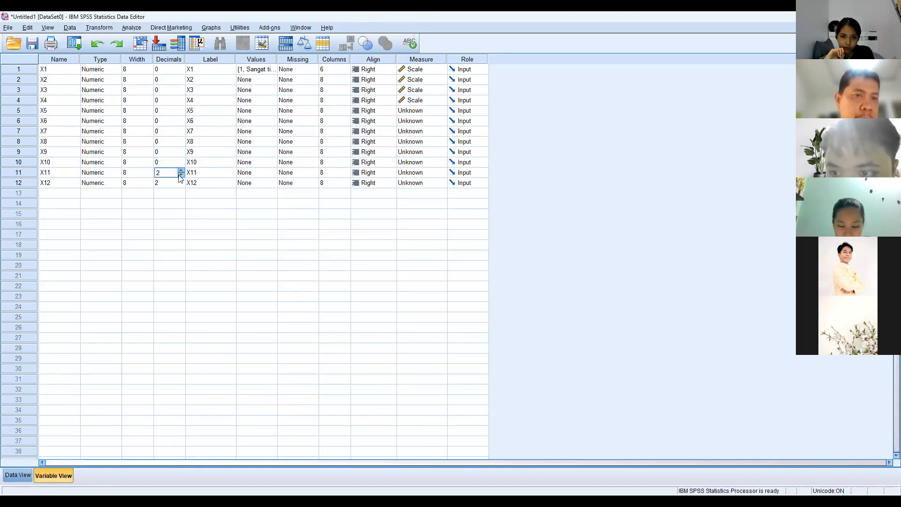
left_click(181, 177)
left_click(182, 187)
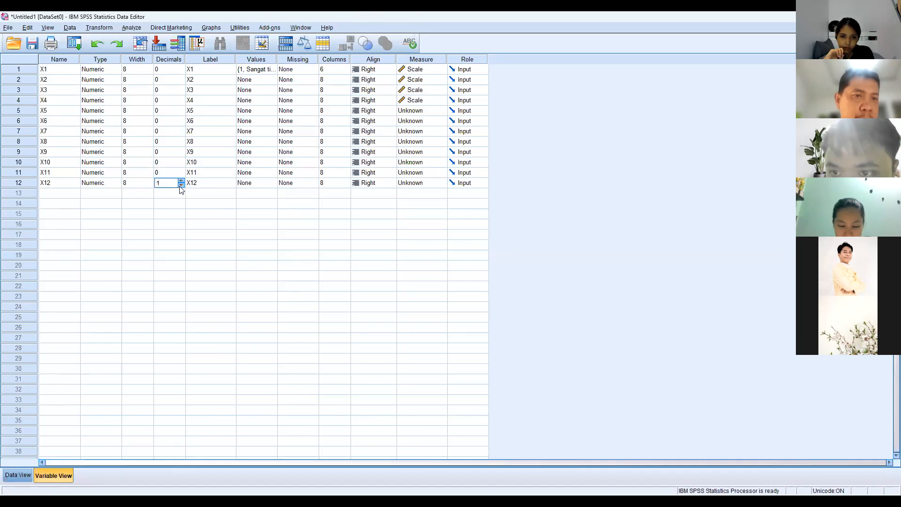
left_click(303, 369)
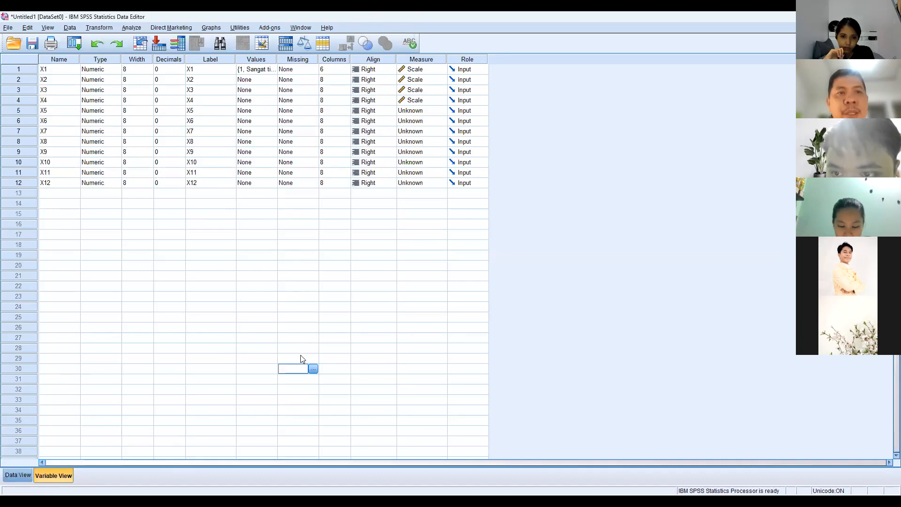
- Run a two-tailed Pearson bivariate correlation with X5 through X12 added to the variables X1 through X4
left_click(132, 28)
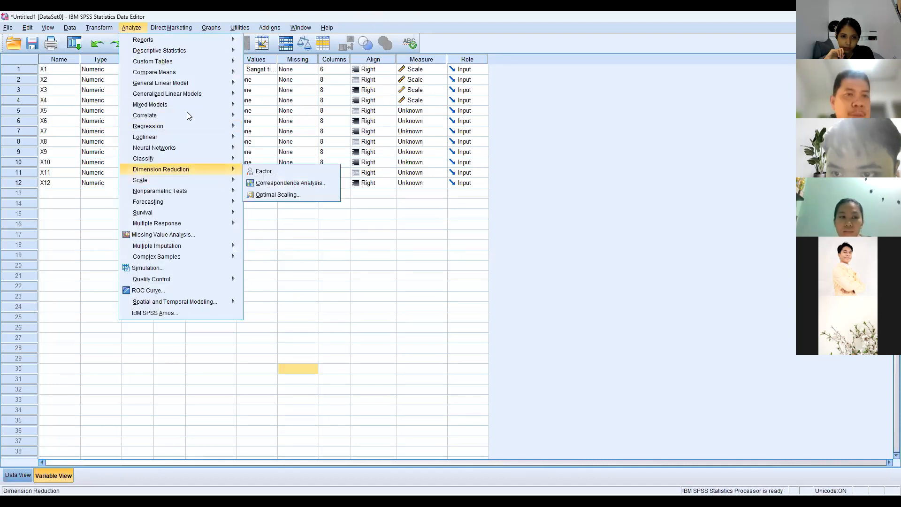
mouse_move(225, 116)
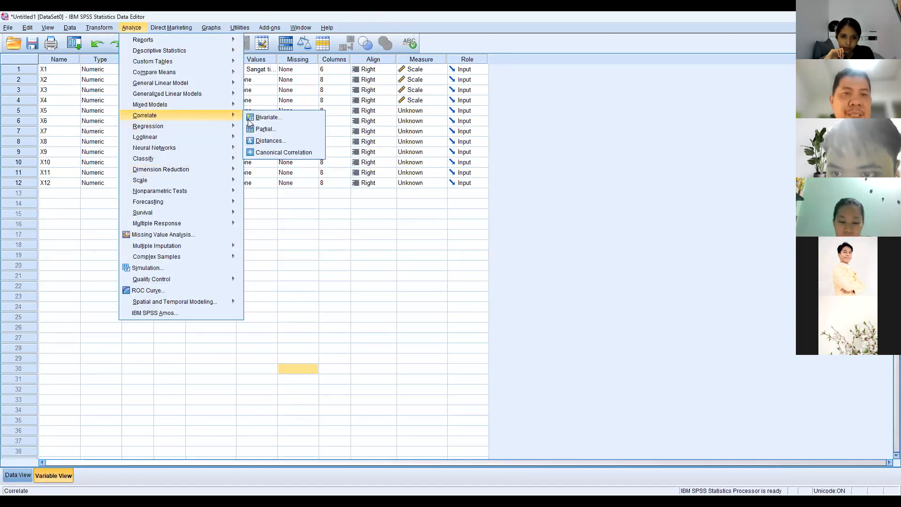
left_click(268, 118)
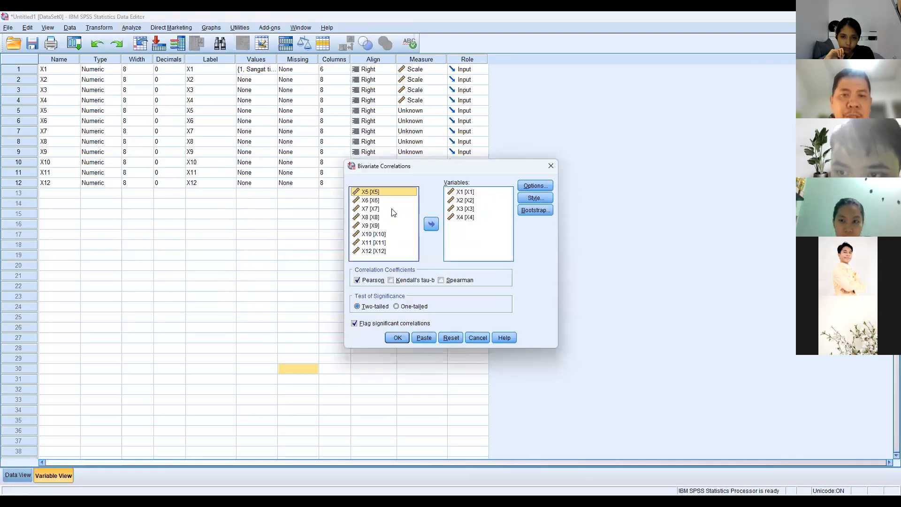
key("shift+Down")
key("shift+End")
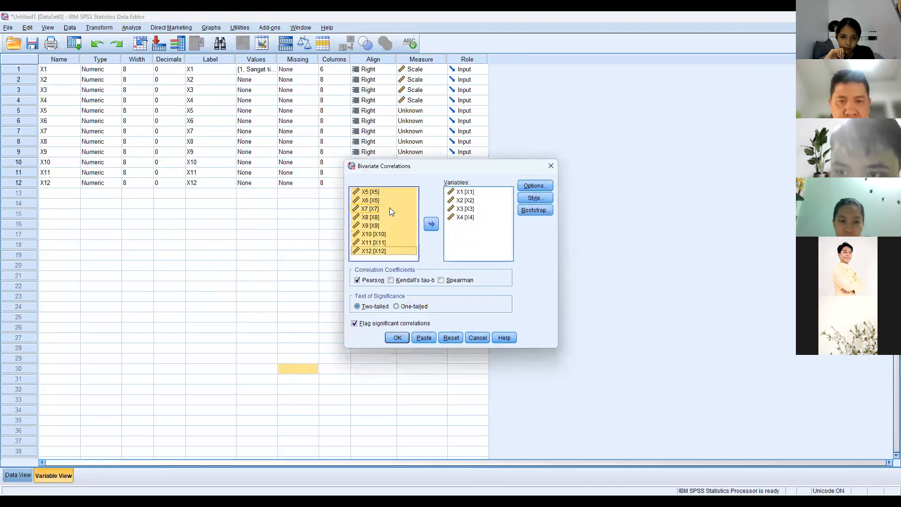
left_click(436, 226)
left_click(397, 339)
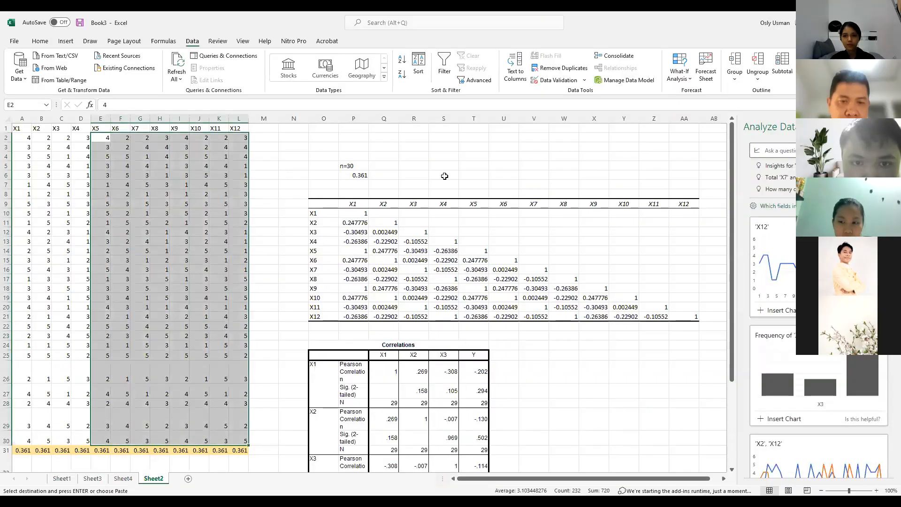
left_click(544, 368)
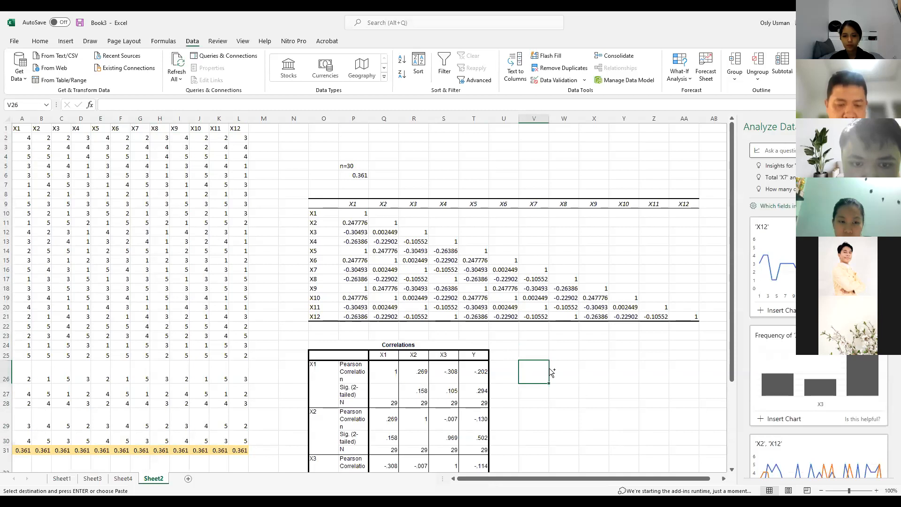
key("ctrl+v")
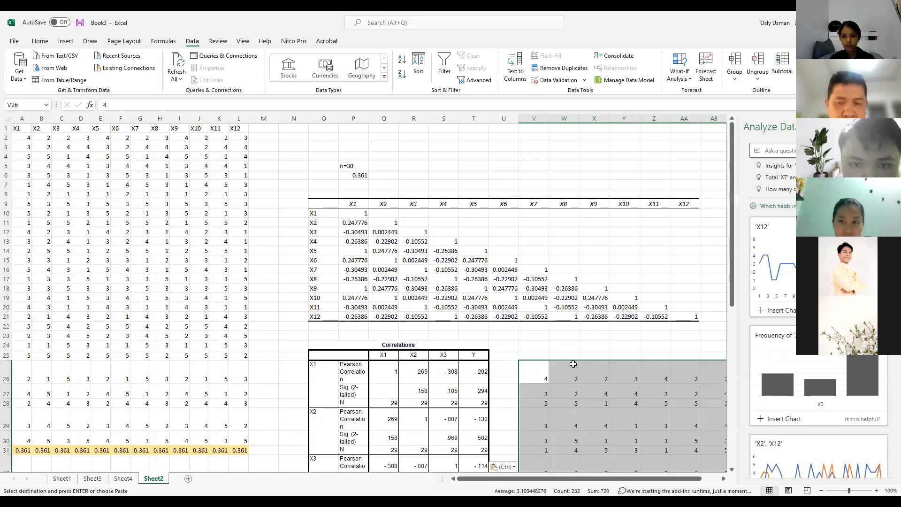
scroll(573, 364, "down", 3)
key("ctrl+z")
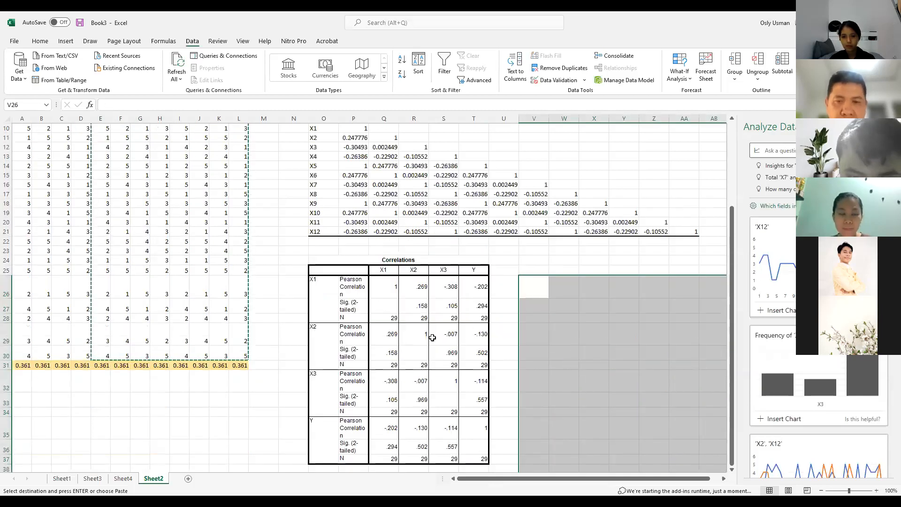
left_click_drag(315, 259, 428, 467)
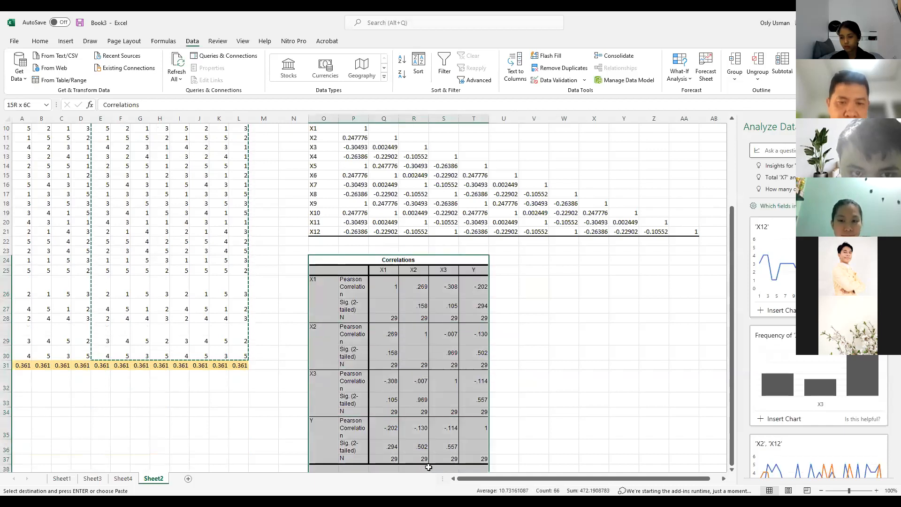
right_click(423, 387)
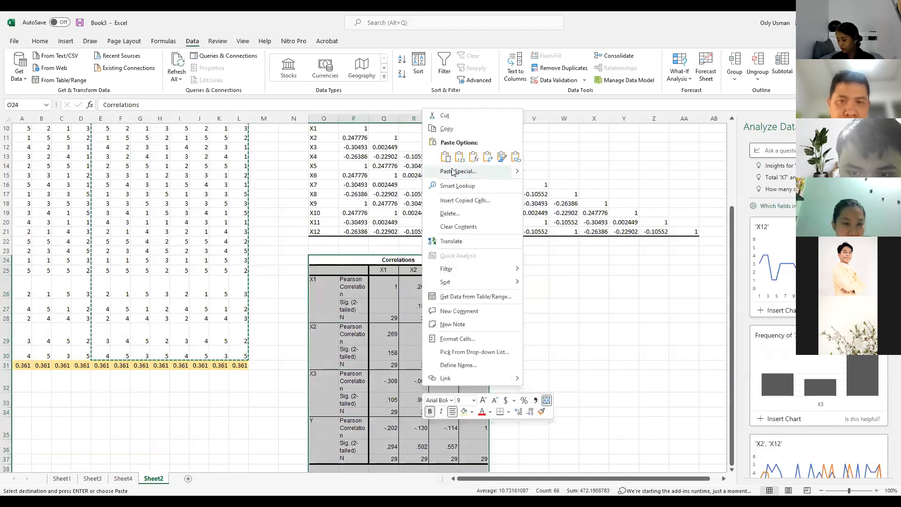
left_click(476, 215)
key("Return")
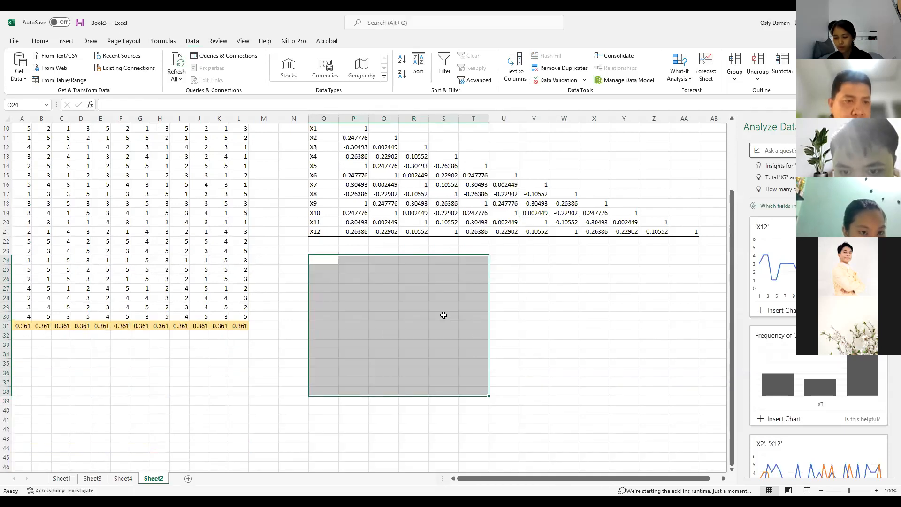
key("ctrl+z")
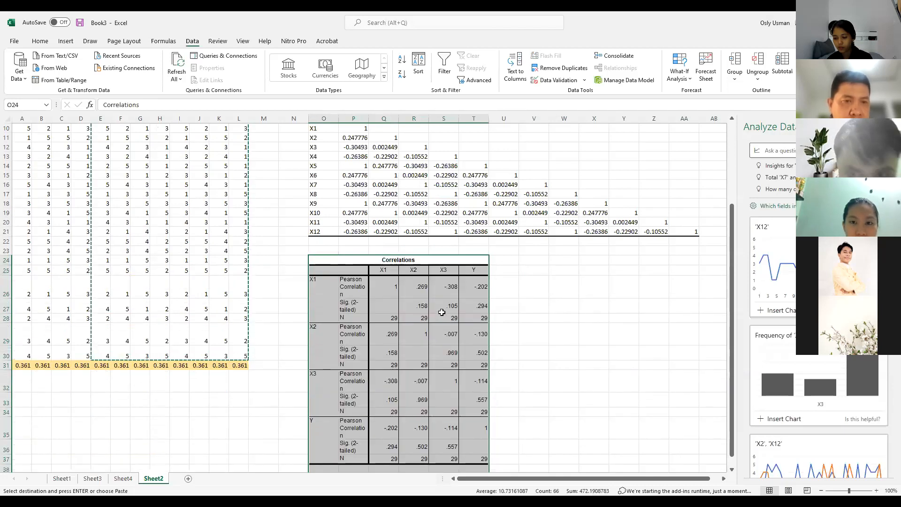
left_click(564, 306)
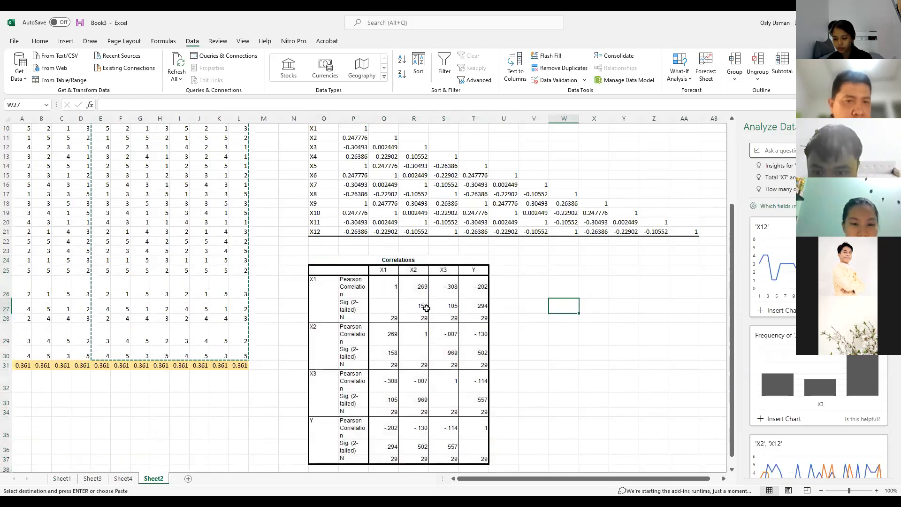
- Delete the cells of the old X1, X2, X3 and Y correlation table, shifting the remaining cells left
left_click_drag(324, 261, 369, 441)
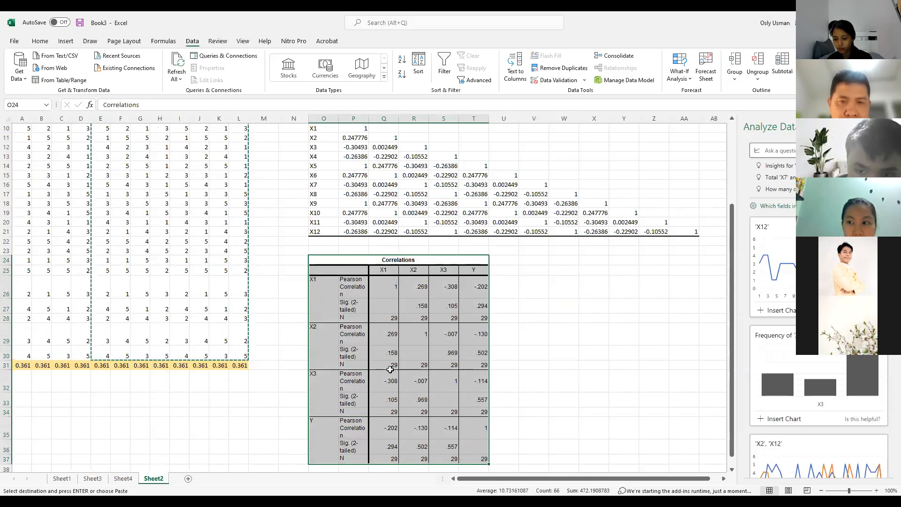
right_click(390, 369)
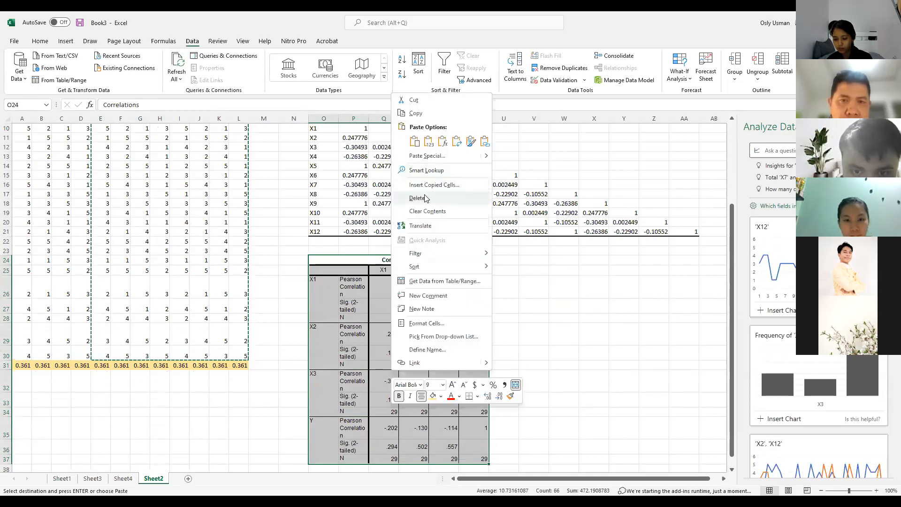
left_click(417, 198)
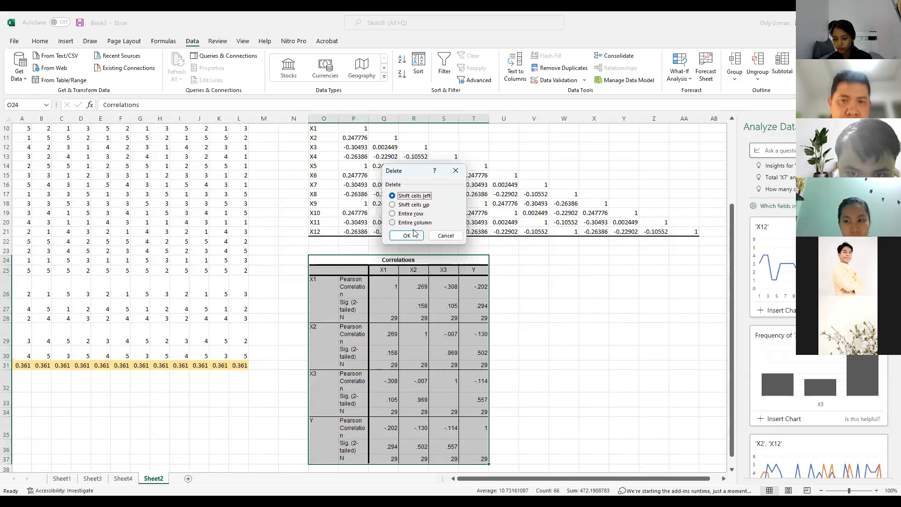
left_click(407, 236)
left_click(609, 353)
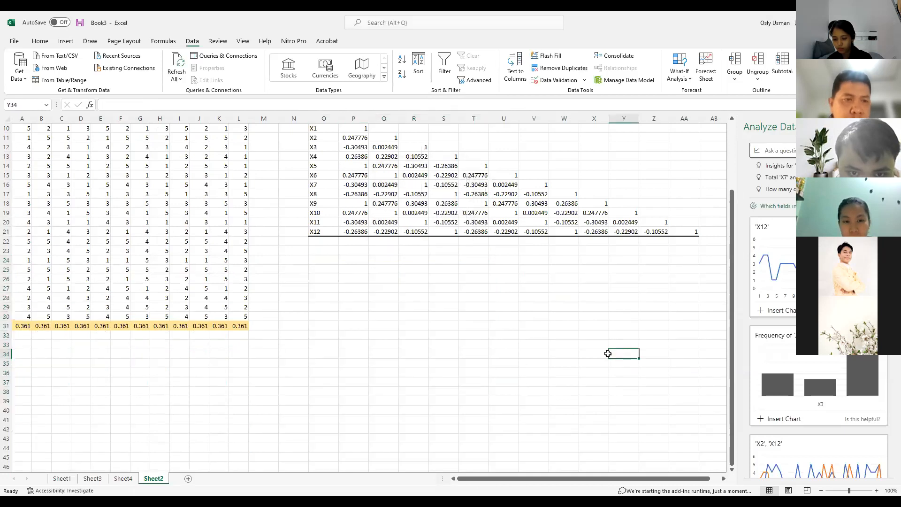
- Paste the SPSS correlation table for X1 to X12 at cell O25, below the Excel correlation matrix
scroll(470, 327, "up", 3)
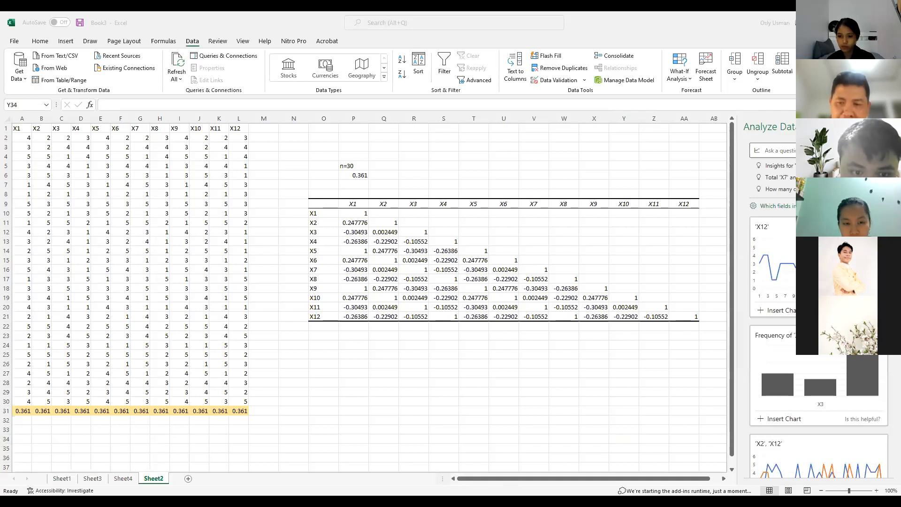
left_click(332, 354)
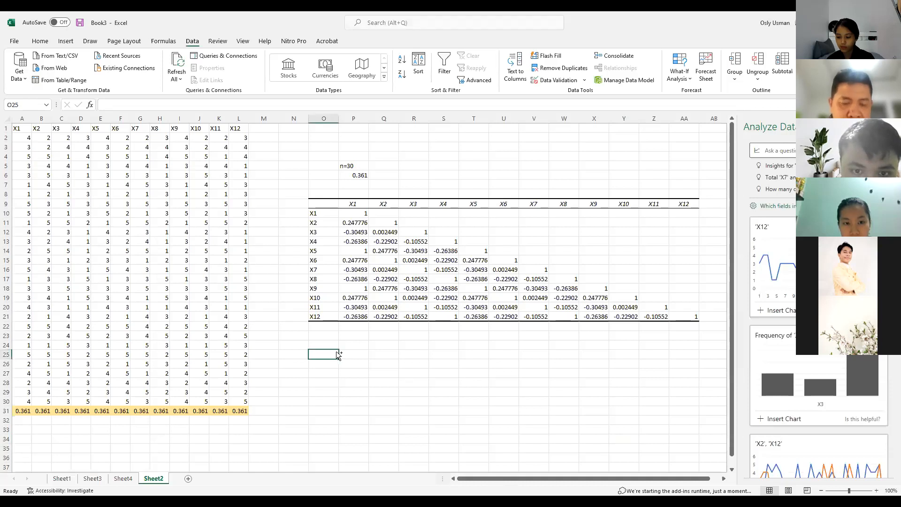
key("ctrl+v")
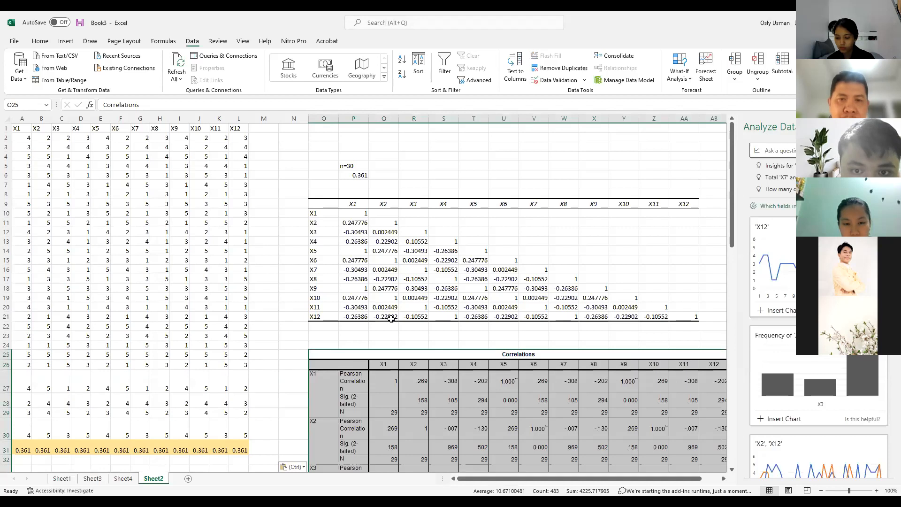
- Examine the pasted table's Pearson correlations, significance and N values against the Excel matrix and the data columns
scroll(399, 323, "down", 2)
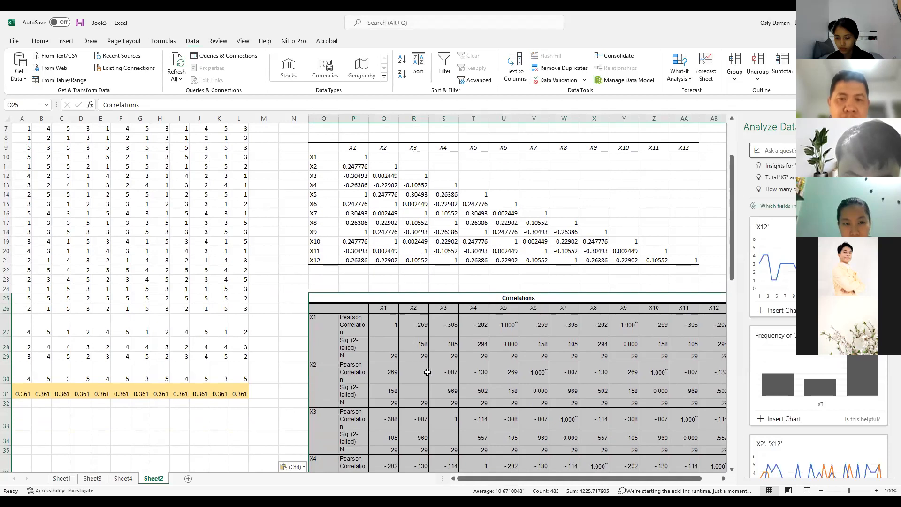
left_click(443, 391)
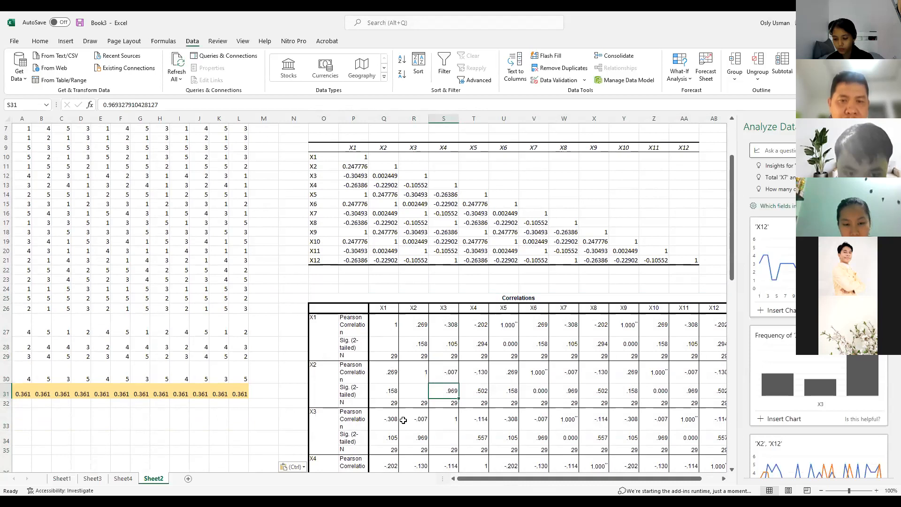
scroll(403, 419, "down", 1)
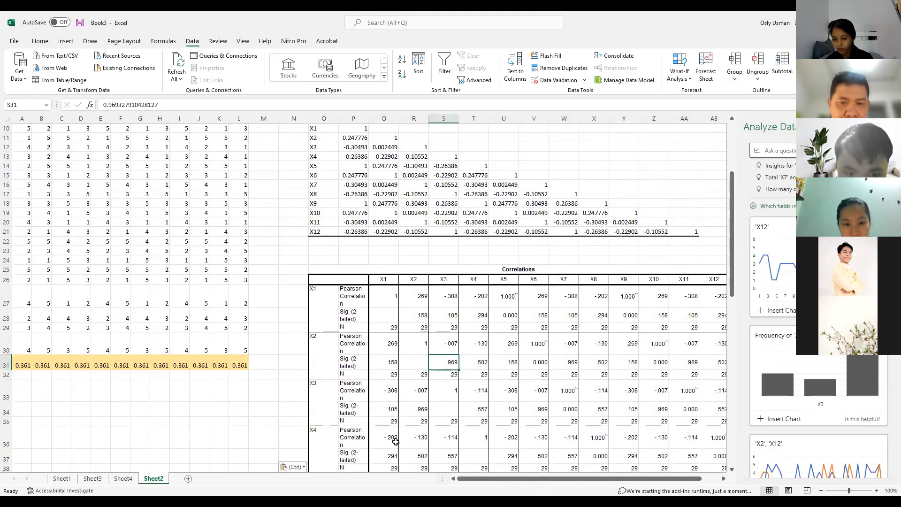
scroll(397, 441, "down", 1)
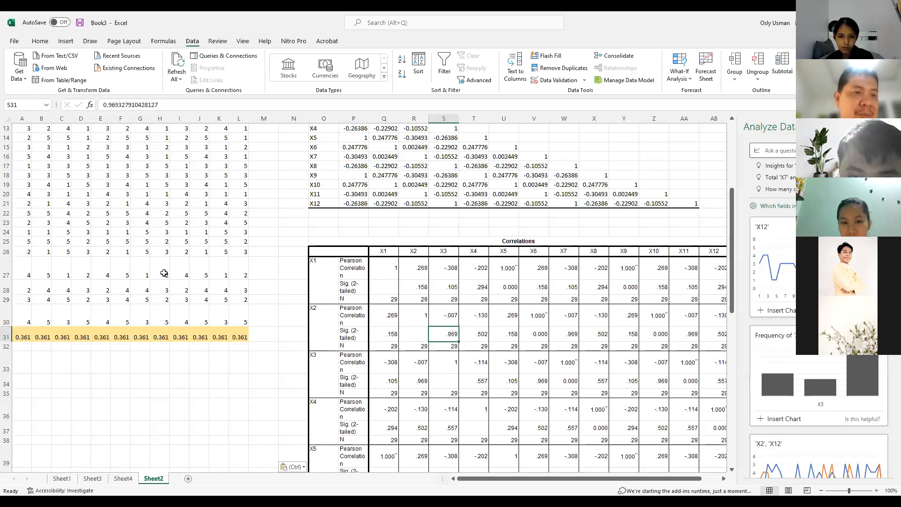
scroll(164, 272, "up", 3)
scroll(163, 272, "up", 1)
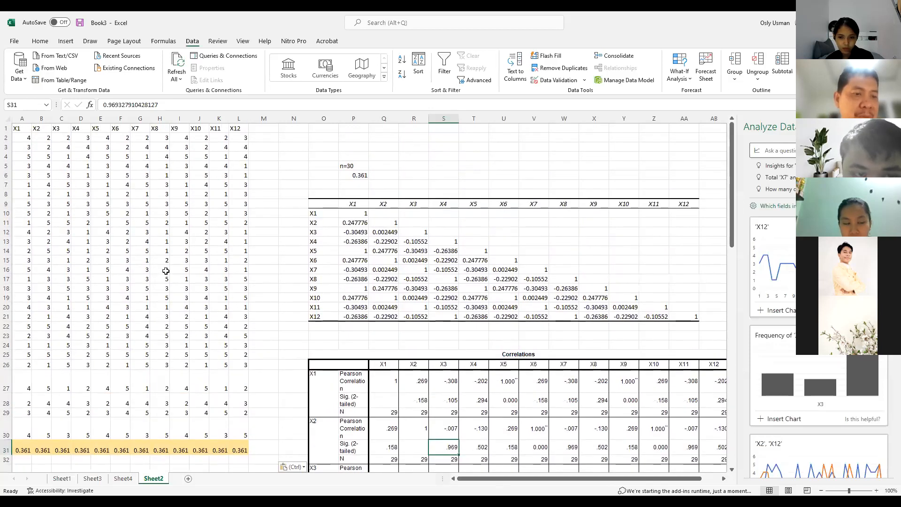
scroll(169, 264, "down", 1)
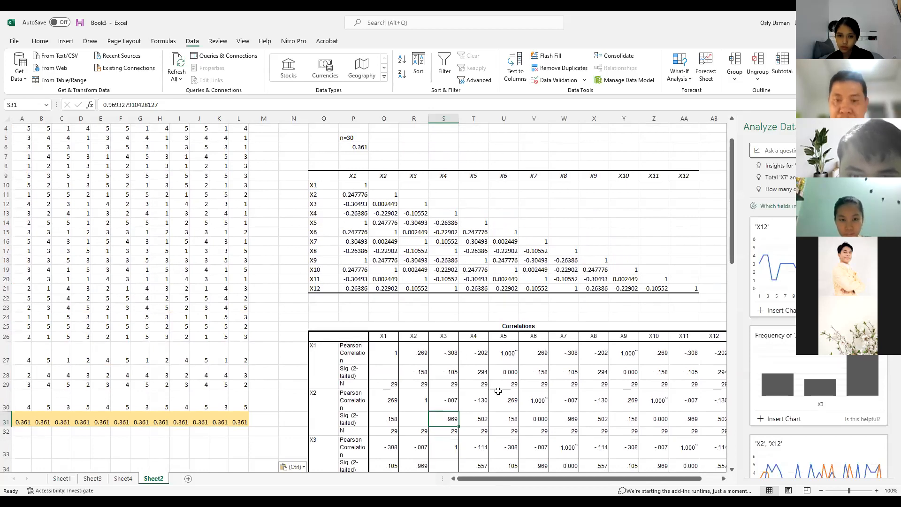
left_click(396, 385)
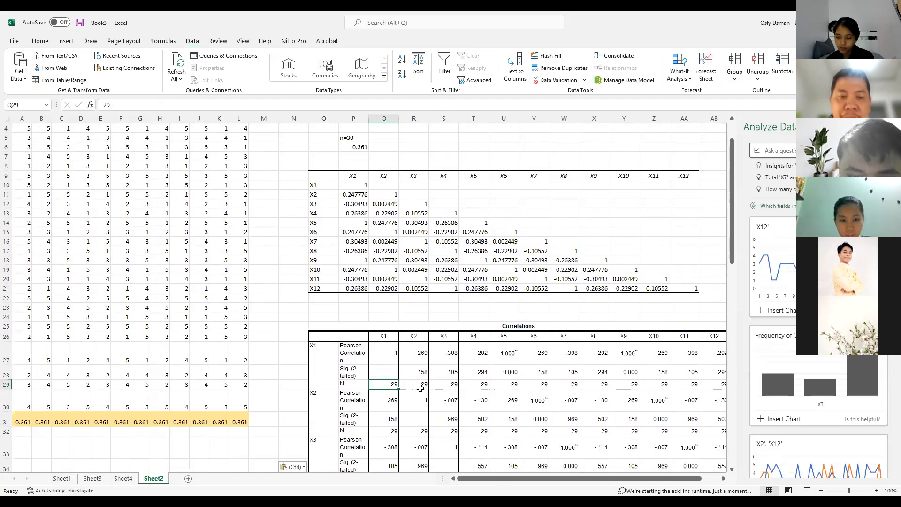
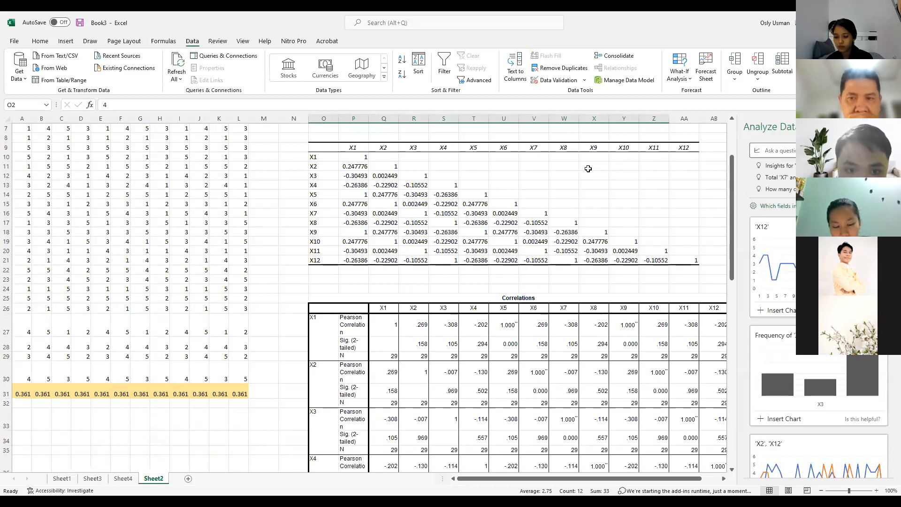
- Compare the X1–X3 coefficient in the Excel matrix with the matching Pearson correlation in the pasted SPSS table
scroll(588, 169, "down", 2)
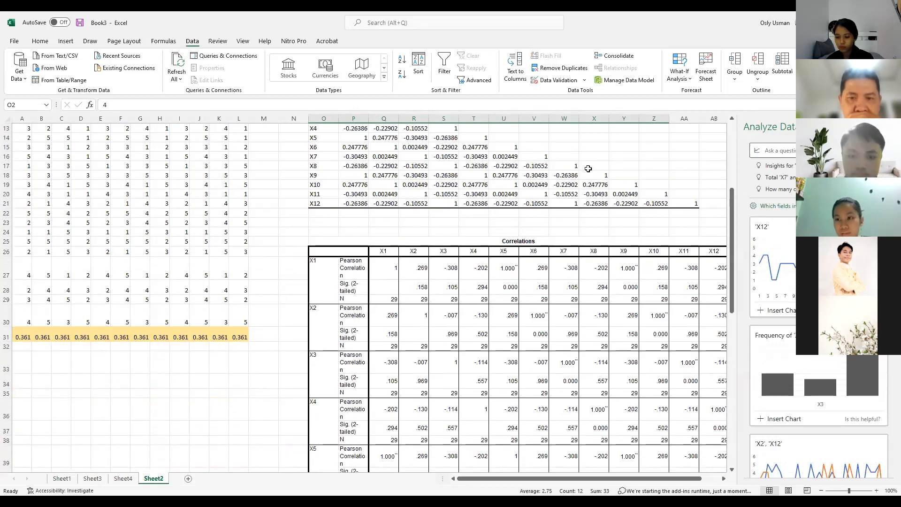
scroll(590, 168, "down", 1)
scroll(591, 167, "down", 5)
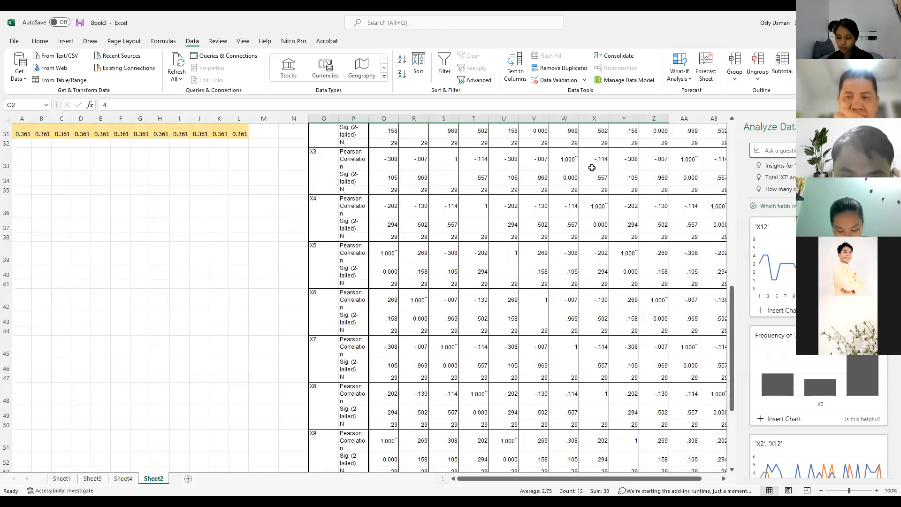
scroll(591, 168, "up", 7)
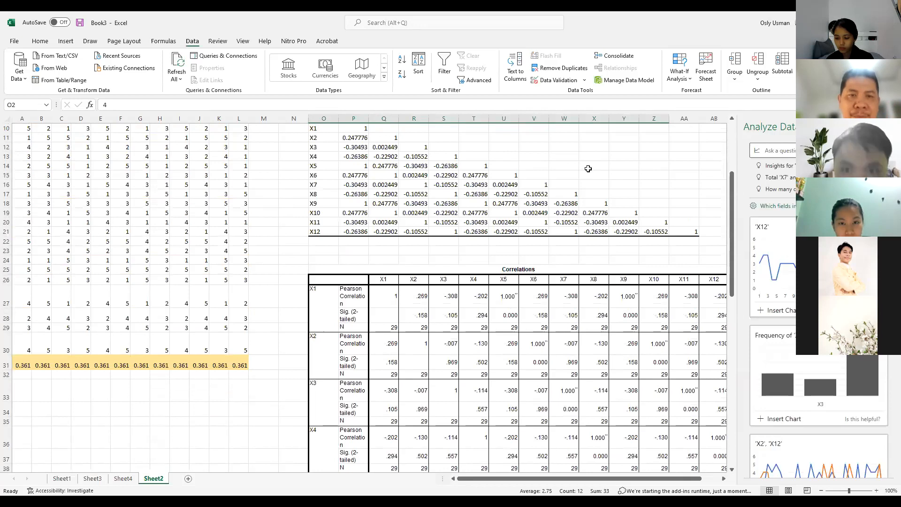
scroll(588, 169, "up", 3)
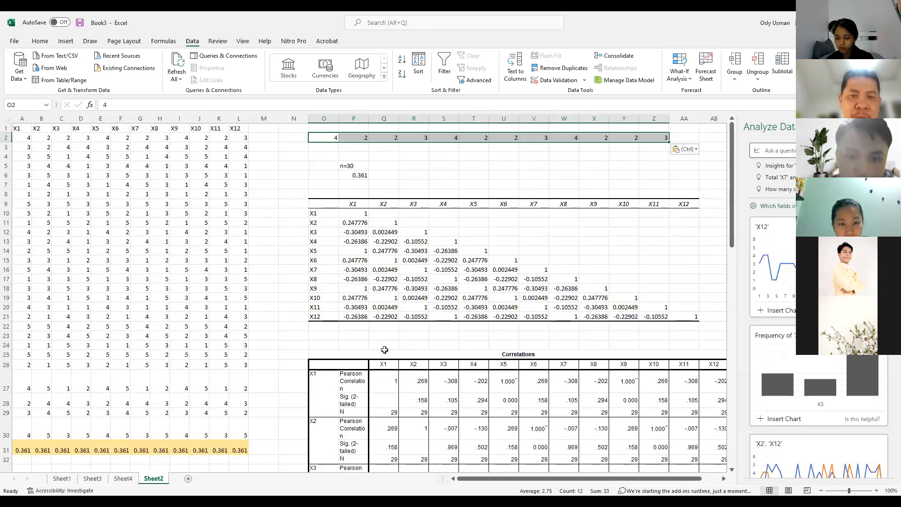
scroll(384, 349, "down", 3)
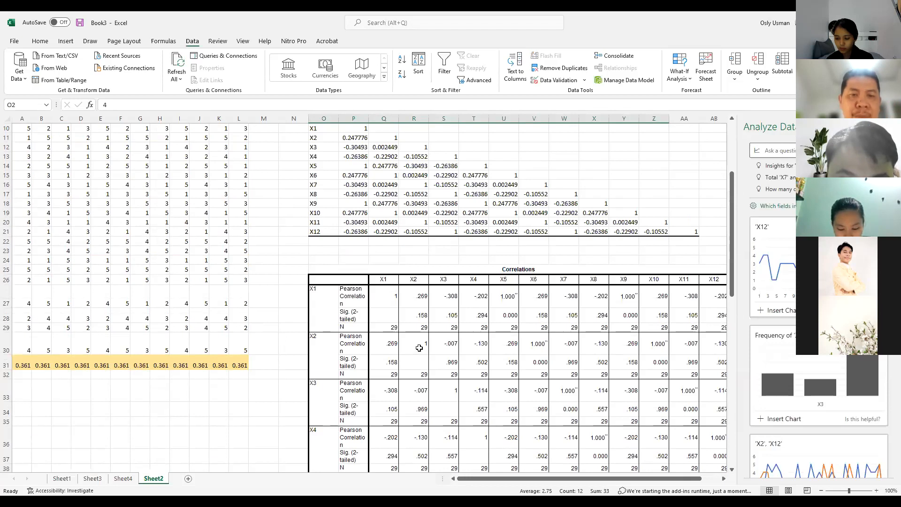
scroll(416, 351, "up", 1)
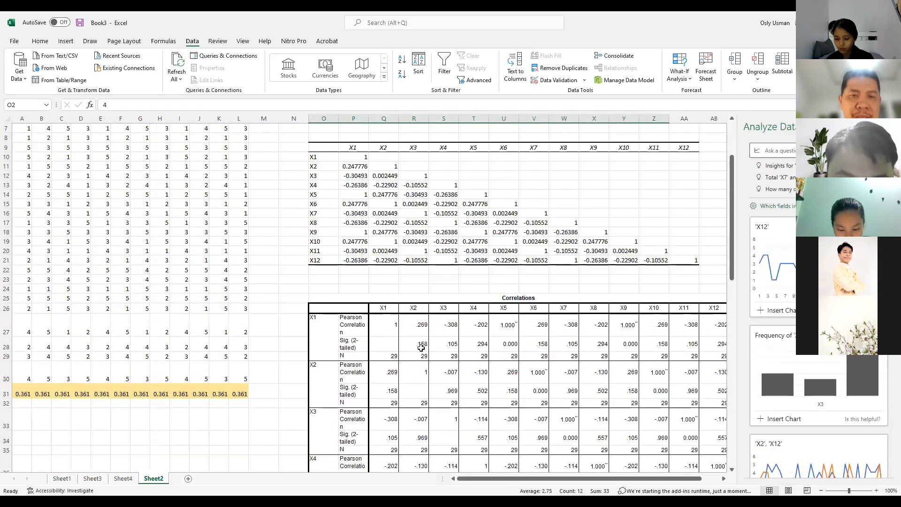
left_click(354, 174)
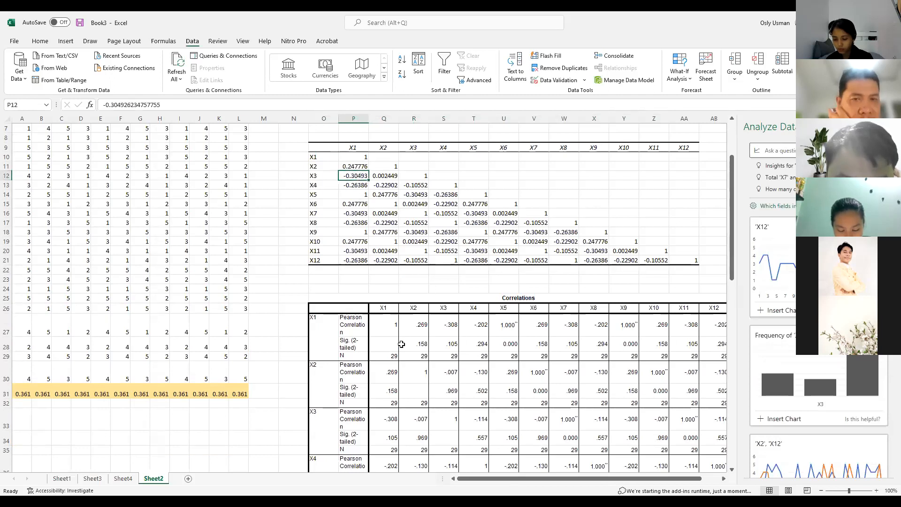
scroll(402, 396, "down", 1)
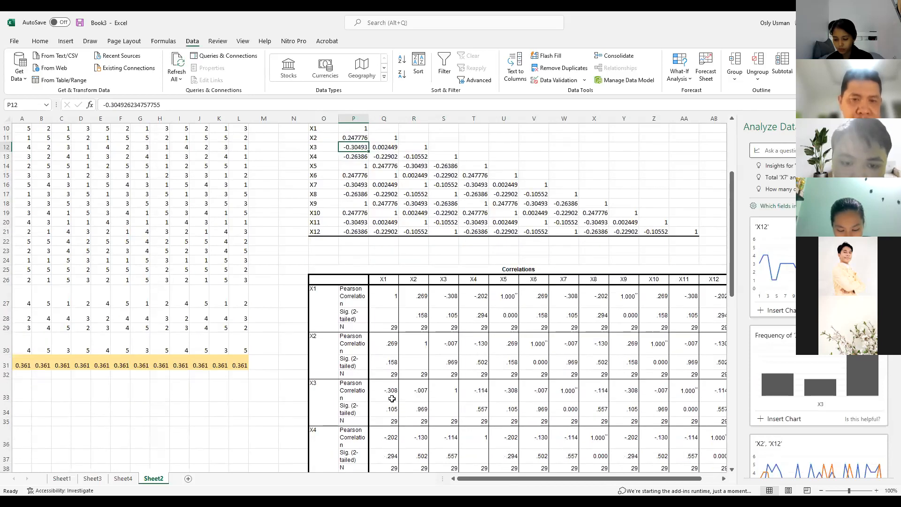
left_click(394, 391)
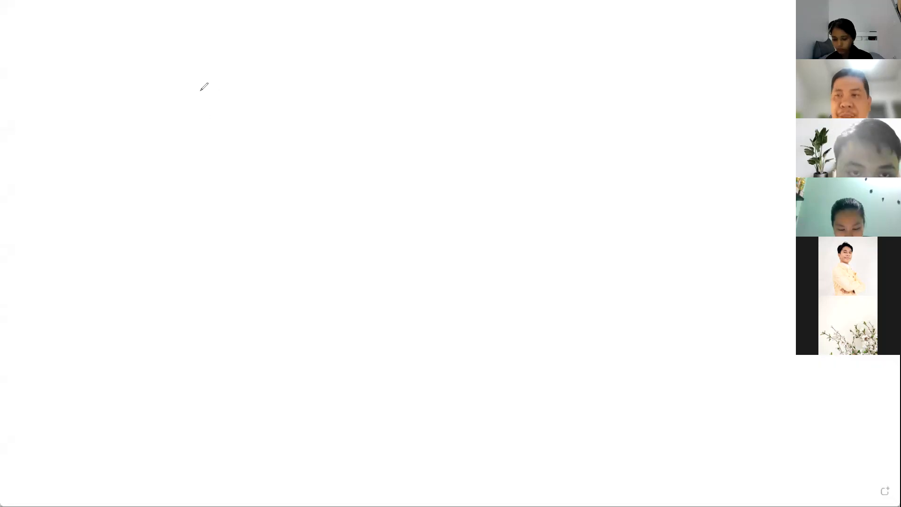
- On the blank whiteboard, sketch two axes, a bell-shaped curve and a vertical line through its peak
mouse_move(203, 94)
left_mouse_down()
mouse_move(196, 207)
mouse_move(211, 331)
mouse_move(650, 323)
left_mouse_up()
mouse_move(243, 292)
left_mouse_down()
mouse_move(457, 95)
mouse_move(542, 162)
mouse_move(599, 276)
mouse_move(651, 305)
left_mouse_up()
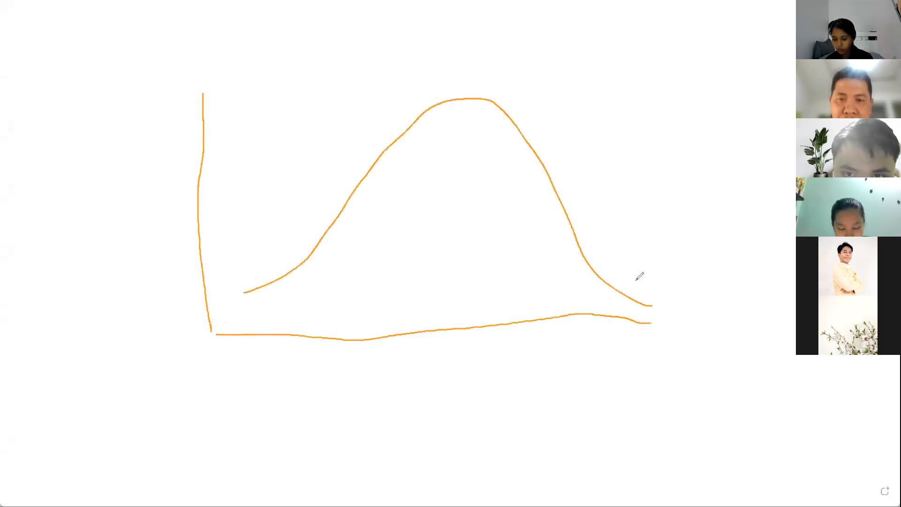
mouse_move(462, 66)
left_mouse_down()
mouse_move(479, 137)
mouse_move(487, 312)
left_mouse_up()
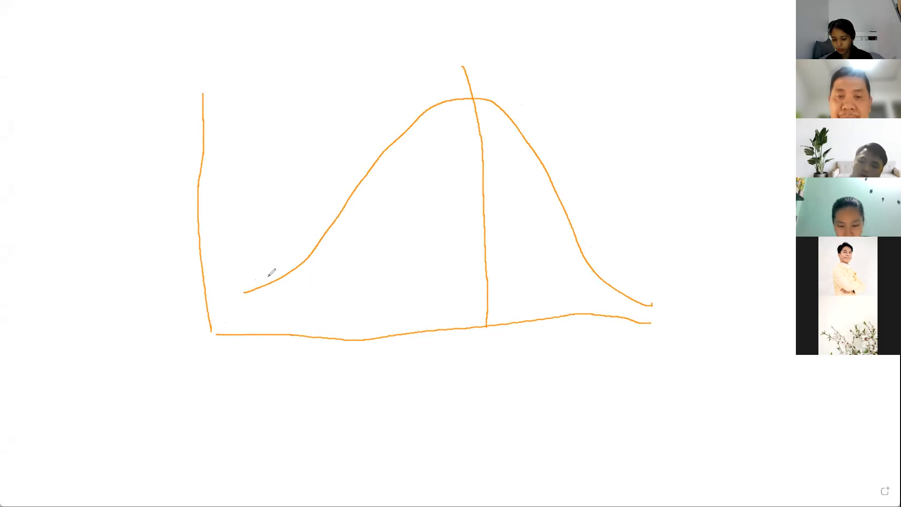
- Mark off both tails of the bell curve with vertical lines and hatch the areas under them
left_click_drag(271, 282, 275, 328)
mouse_move(590, 270)
left_mouse_down()
mouse_move(589, 314)
mouse_move(594, 298)
mouse_move(596, 319)
mouse_move(621, 317)
mouse_move(607, 327)
left_mouse_up()
mouse_move(212, 304)
left_mouse_down()
mouse_move(274, 324)
mouse_move(227, 299)
mouse_move(241, 324)
left_mouse_up()
left_click_drag(252, 291, 216, 299)
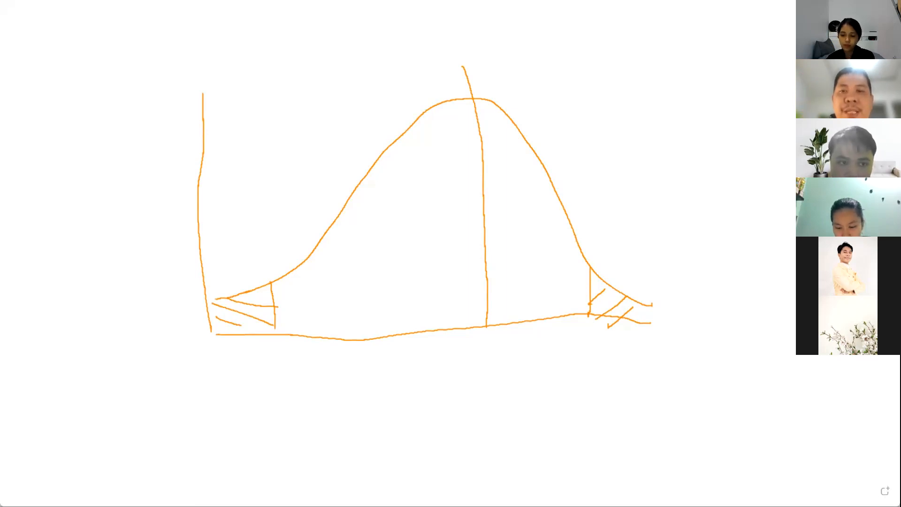
- Sketch a two-by-two grid beside the bell curve, with a vertical edge, a baseline and two crossing divider lines
left_click_drag(621, 61, 628, 232)
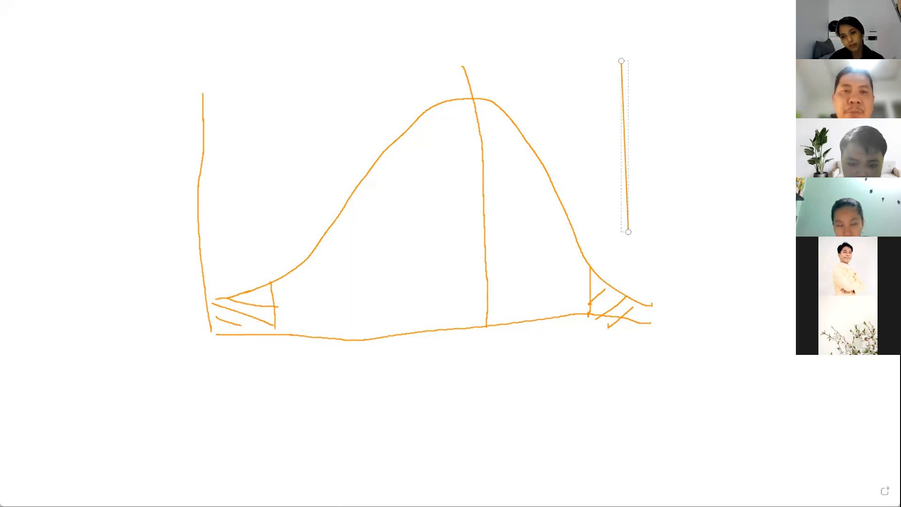
left_click_drag(635, 229, 826, 226)
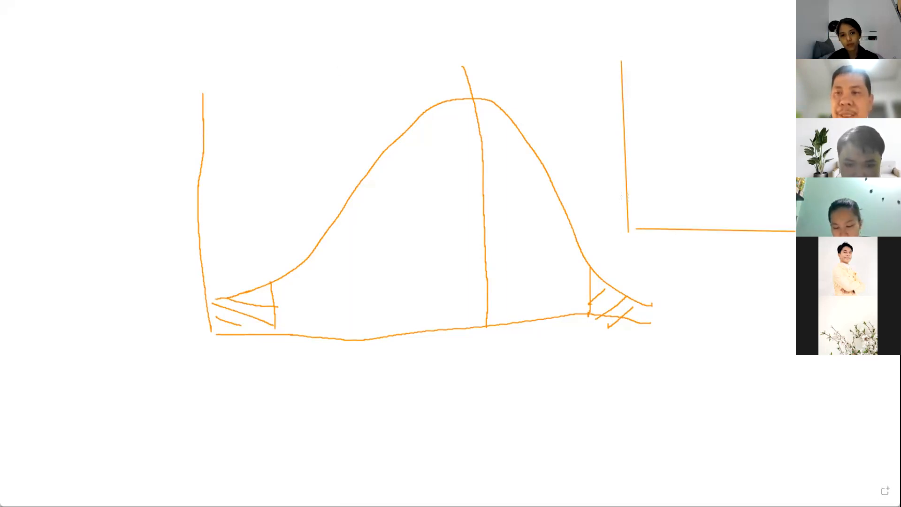
left_click_drag(636, 143, 825, 136)
left_click_drag(721, 60, 731, 226)
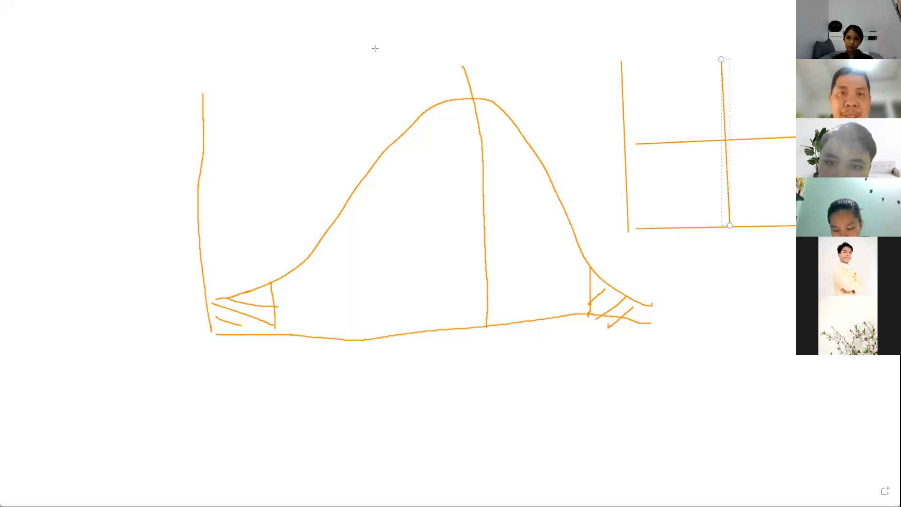
- Label the grid's upper-left cell "type 1" and place a text label in the upper-right cell
left_click(674, 91)
type("ty")
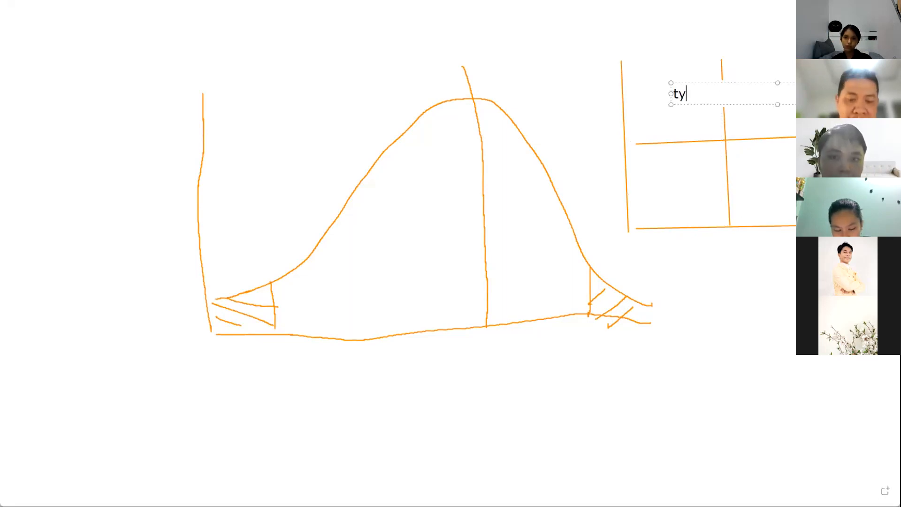
type("pe 1")
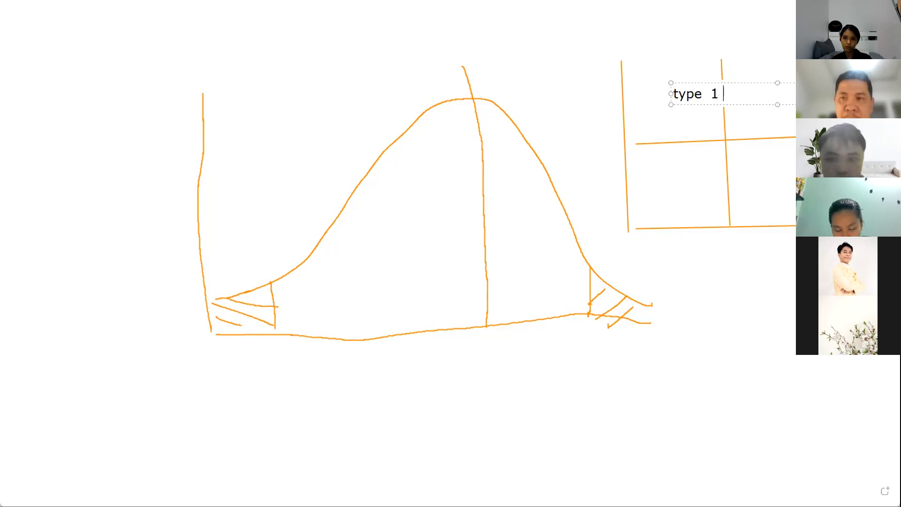
left_click(785, 96)
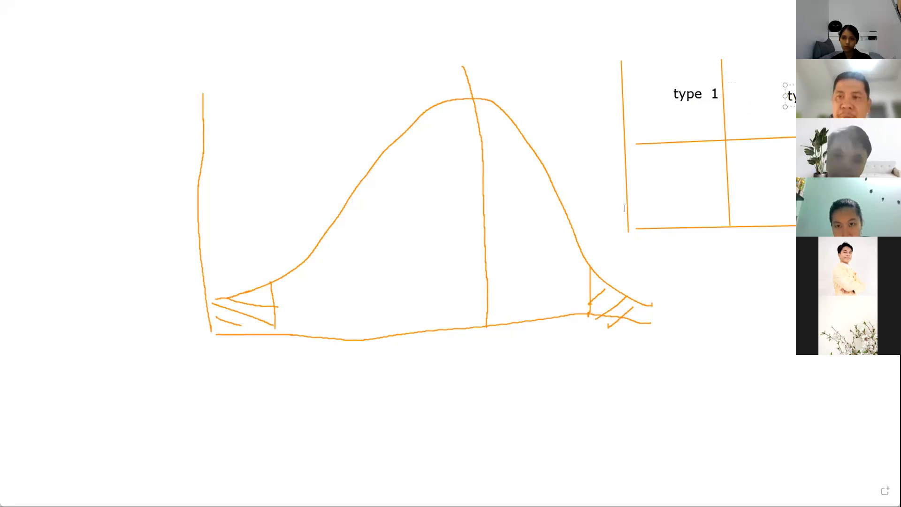
- Label the grid's lower-left cell "type II", using a Roman numeral
left_click(683, 179)
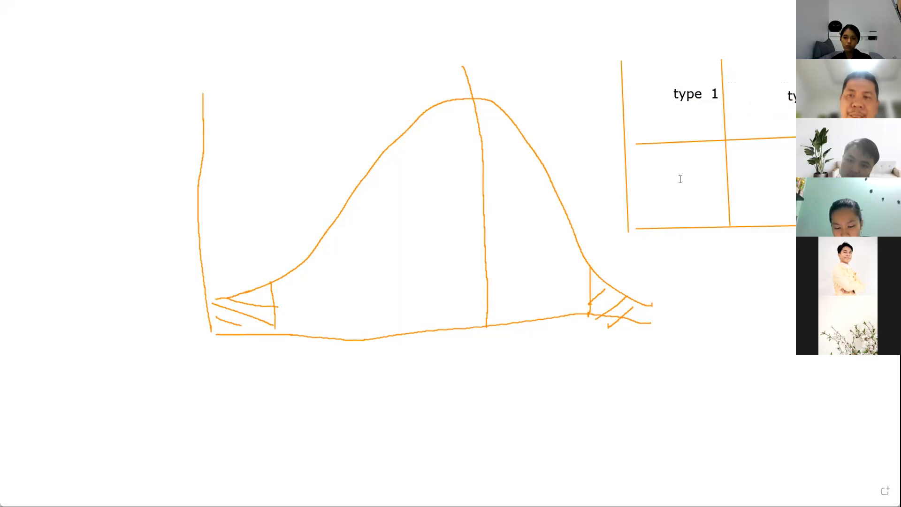
left_click(689, 182)
type("type ")
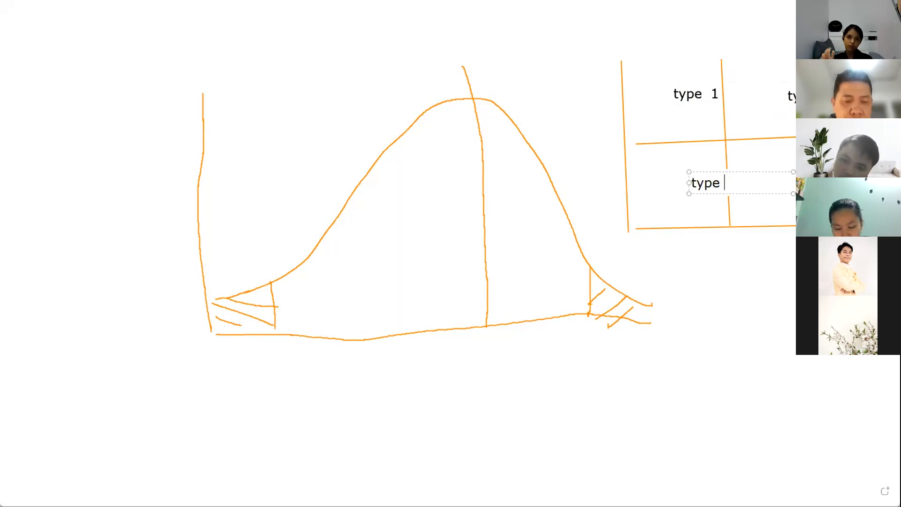
type("2")
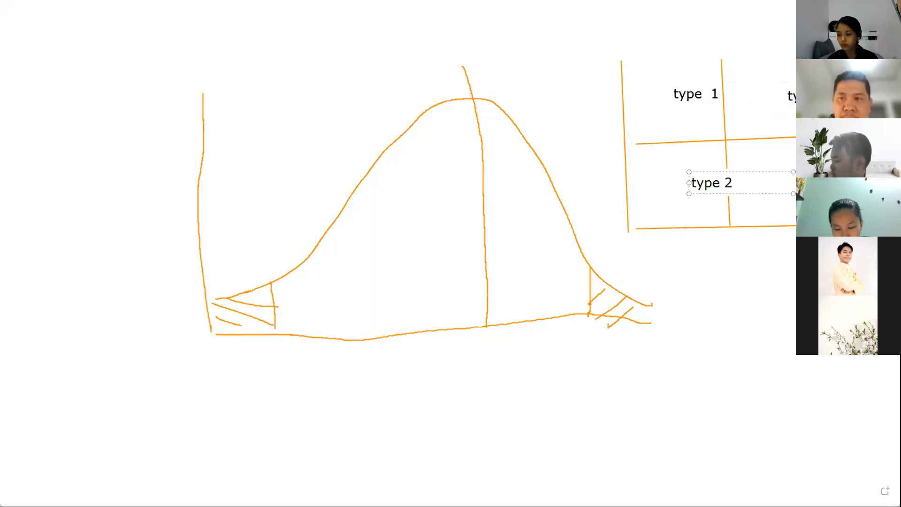
key("BackSpace")
key("BackSpace")
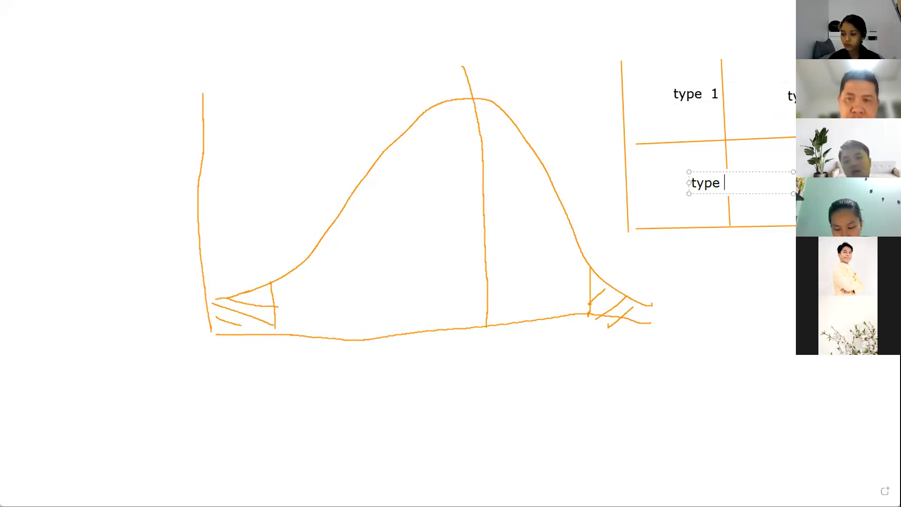
type("II")
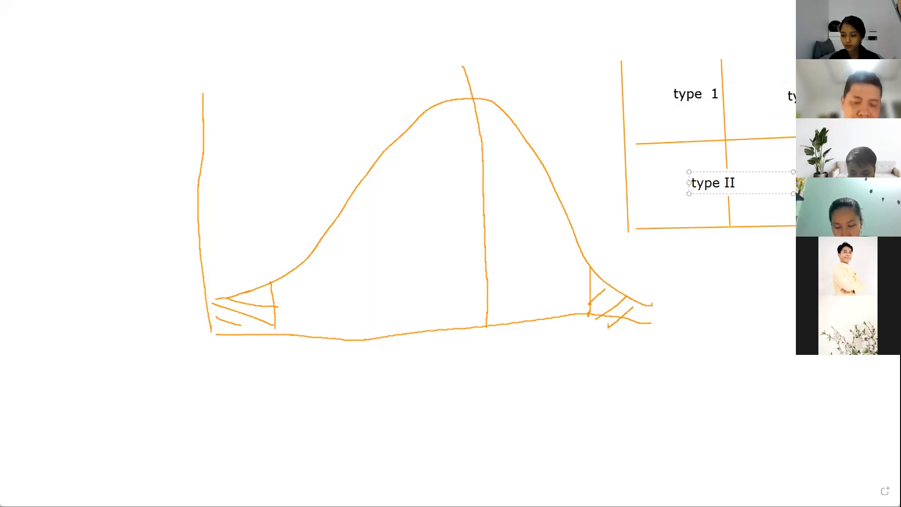
key("Escape")
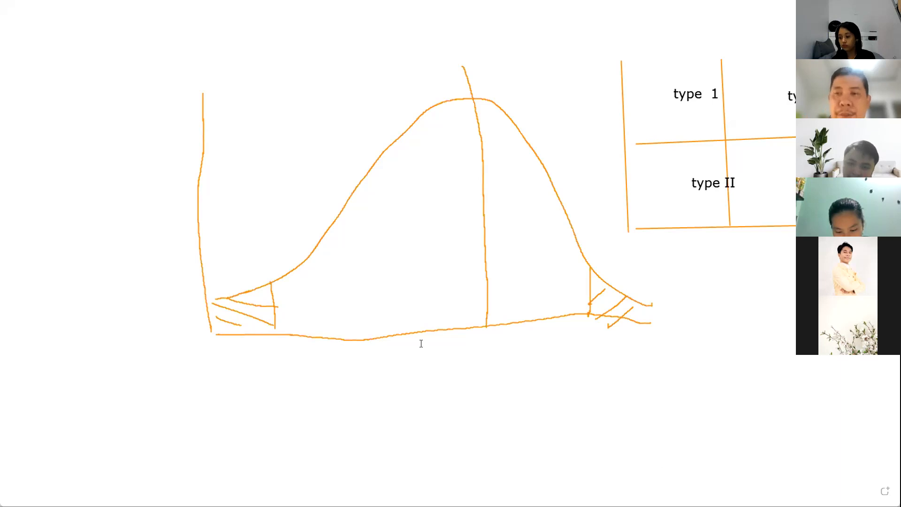
- Add a text note reading "Hypotesis : ho" below the right tail of the bell curve
left_click(581, 354)
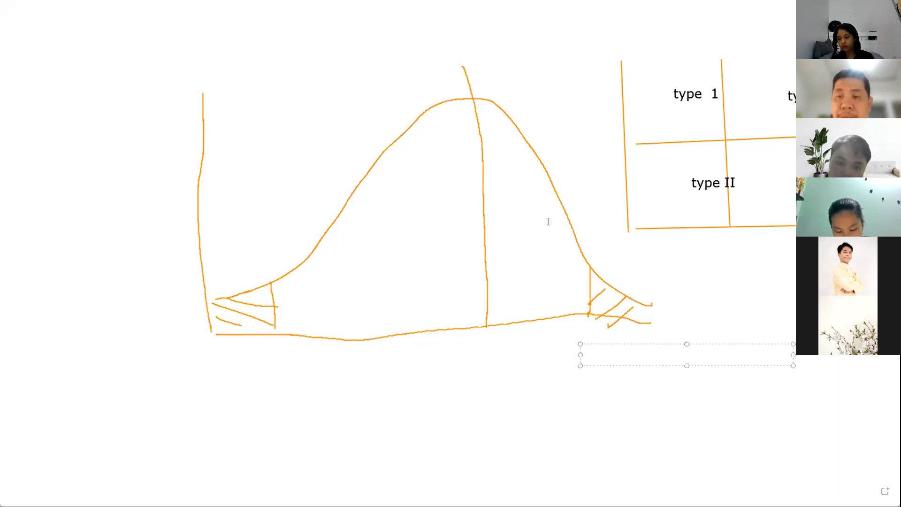
type("Hypotesis  :")
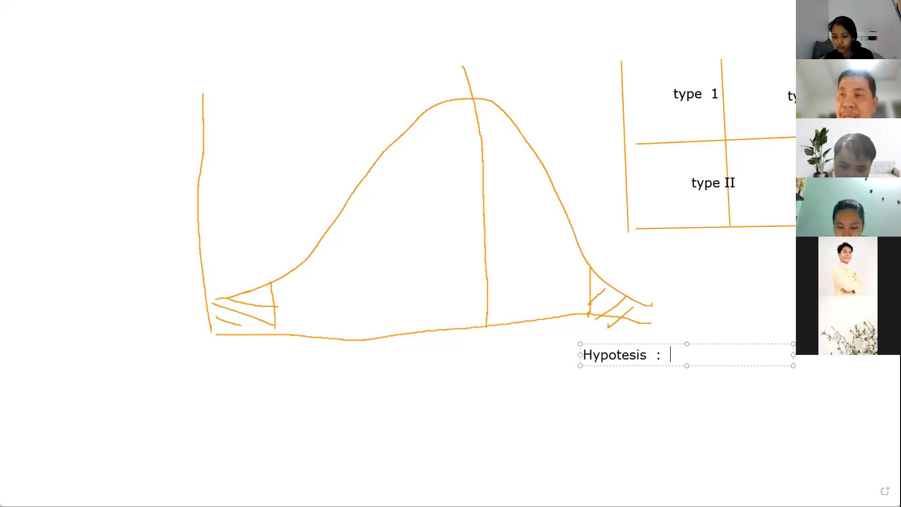
type("ho")
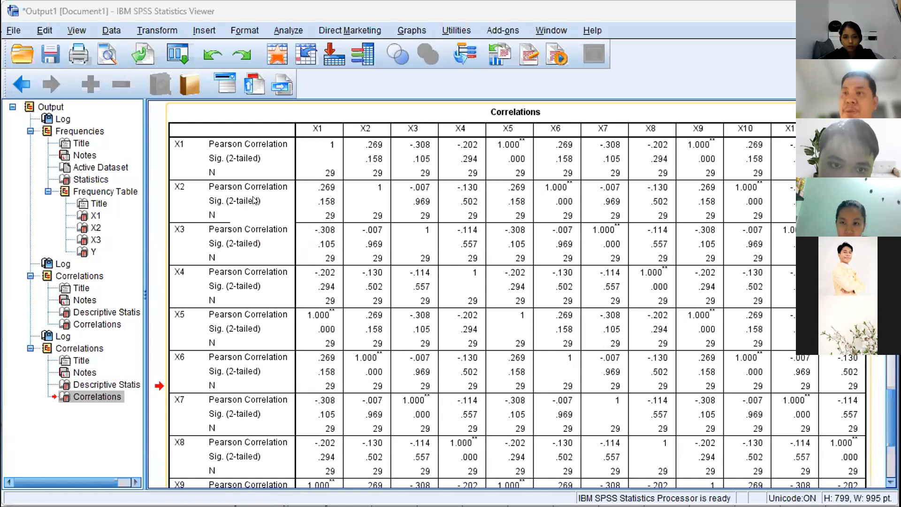
right_click(254, 200)
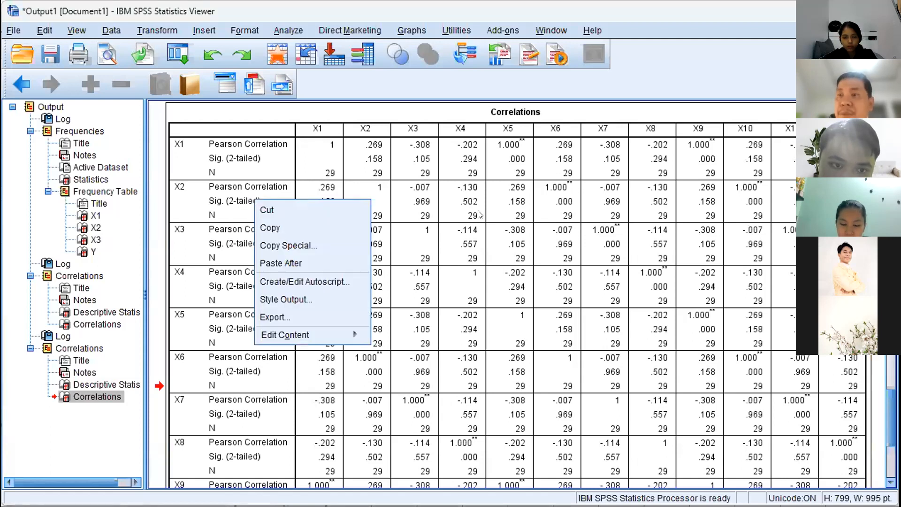
left_click(640, 84)
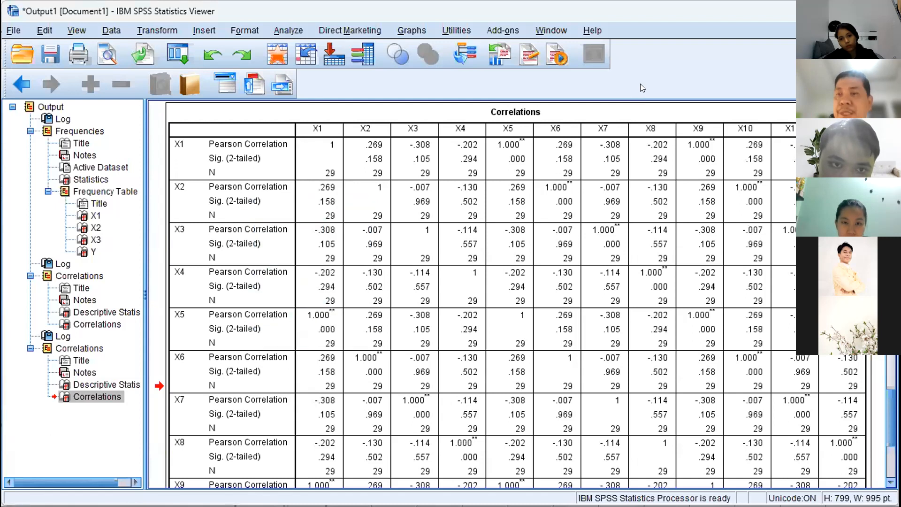
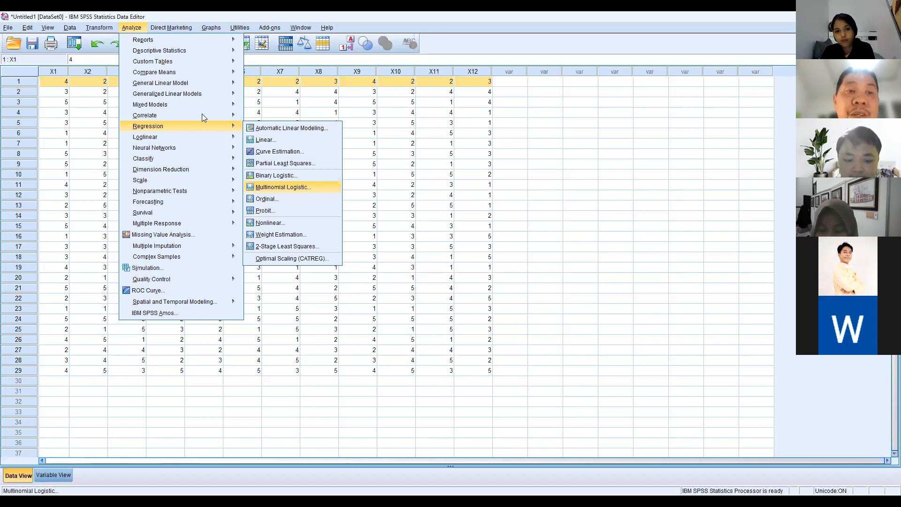
mouse_move(203, 115)
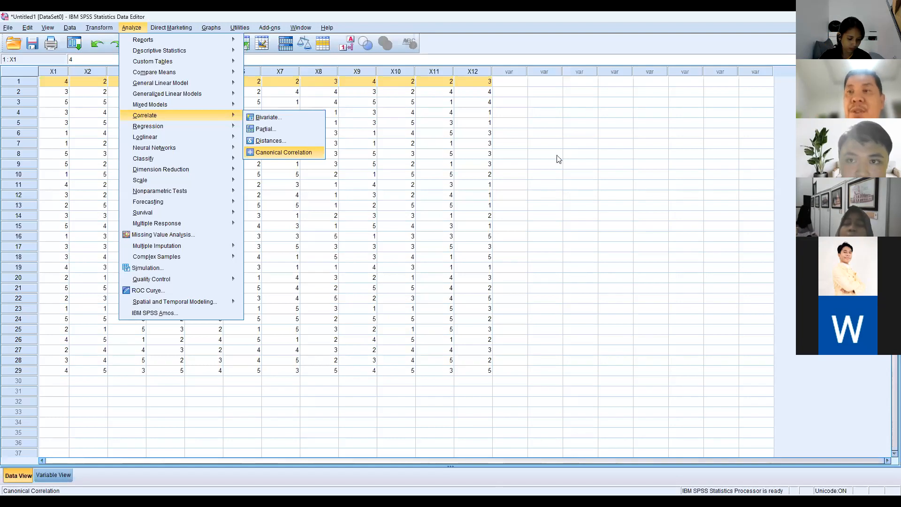
mouse_move(171, 27)
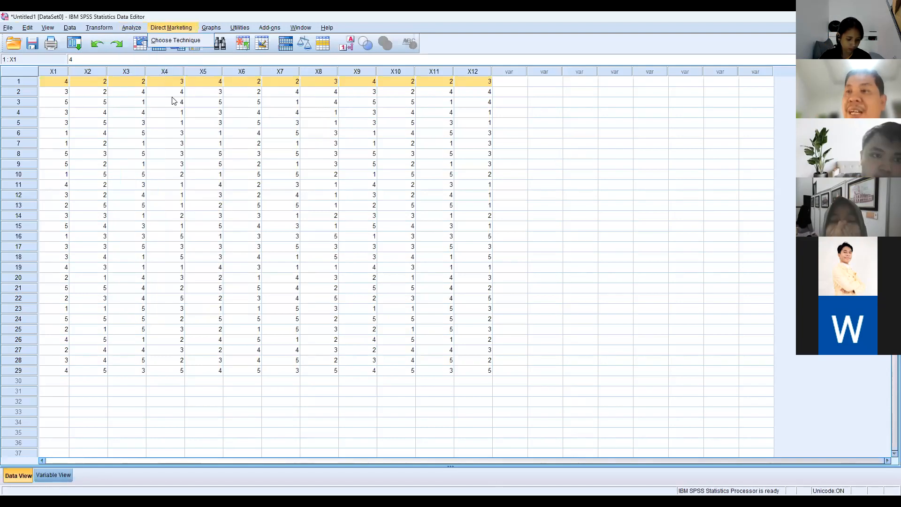
left_click(226, 127)
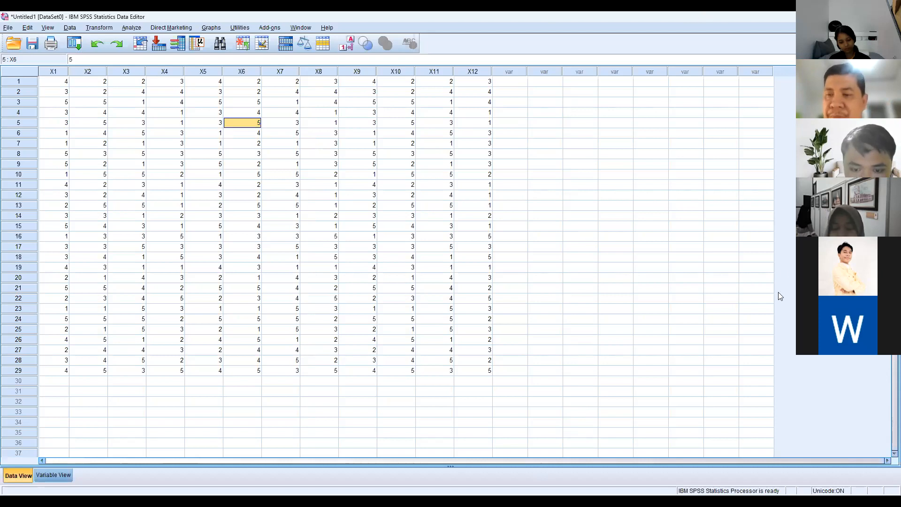
left_click(756, 329)
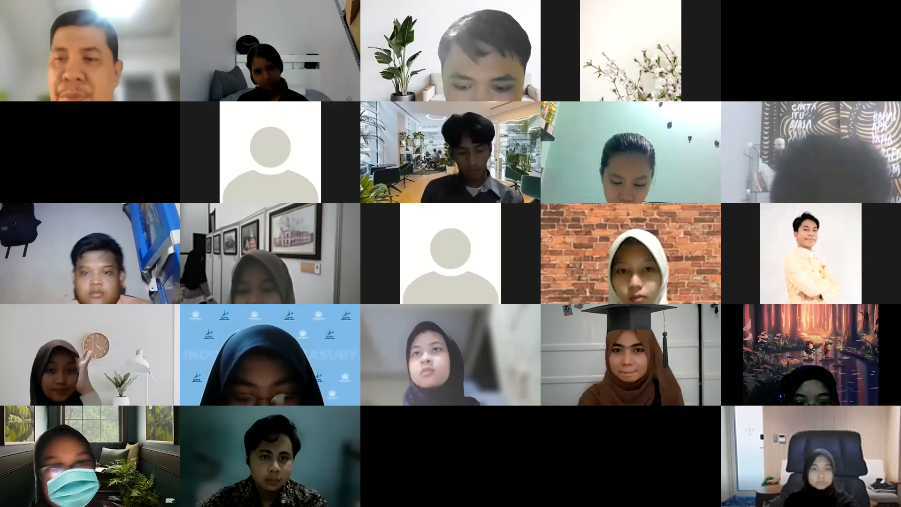